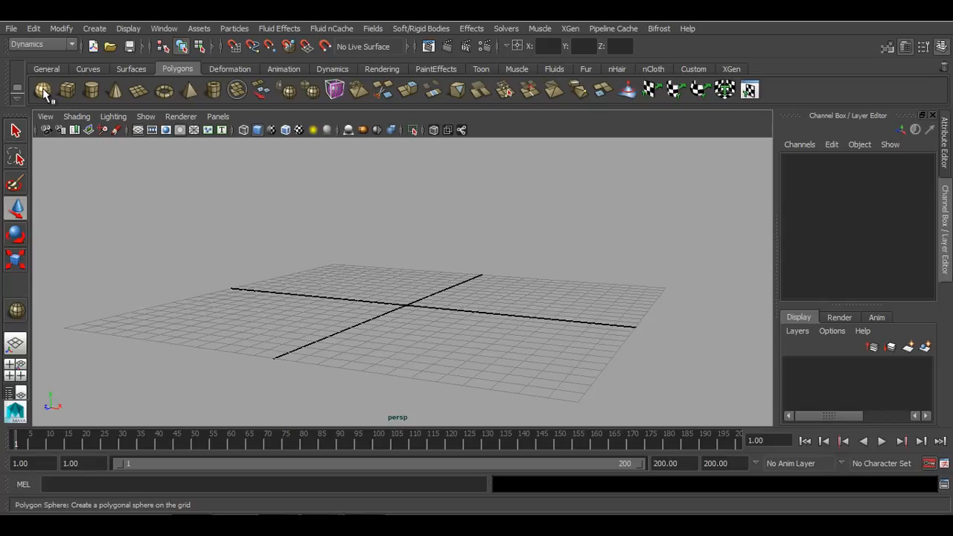
Switch the menu set to Dynamics
left_click(94, 28)
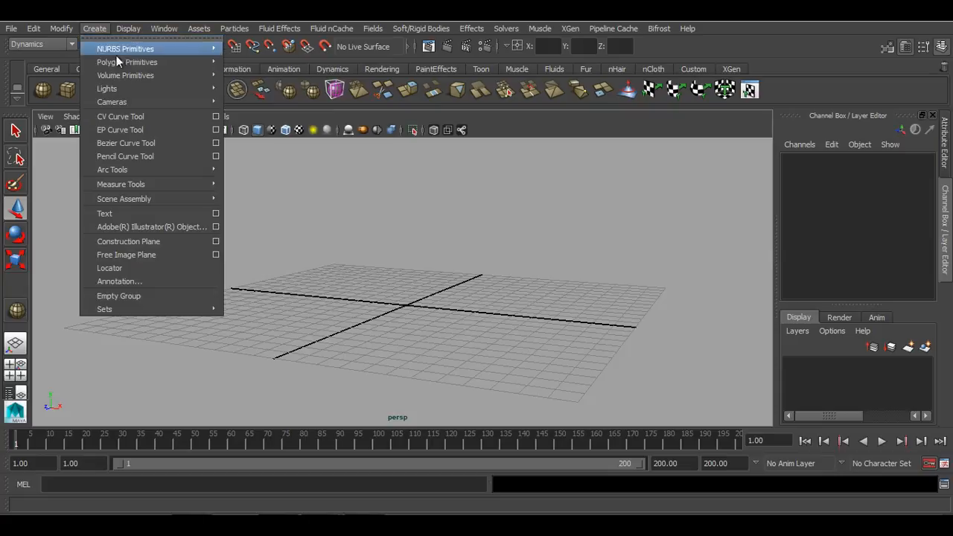
left_click(37, 44)
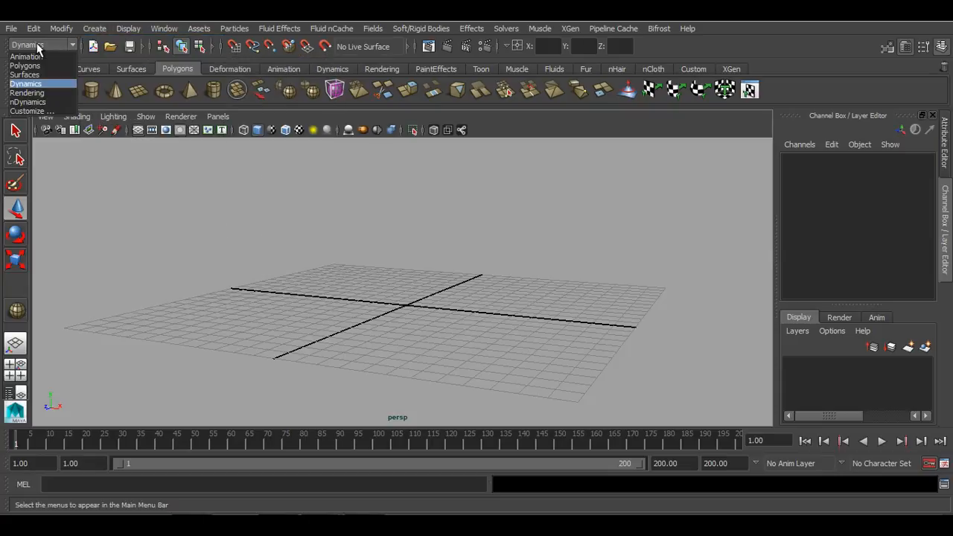
left_click(45, 86)
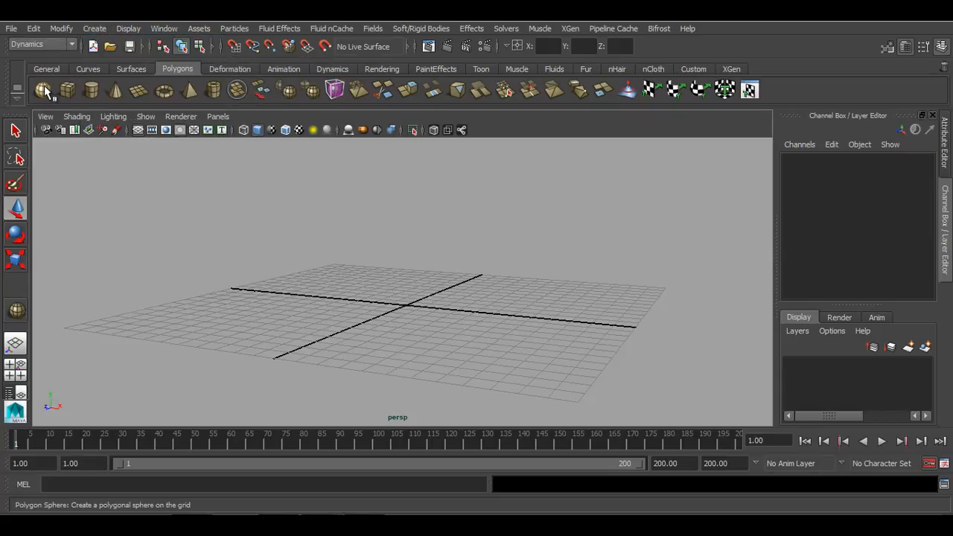
Create a particle emitter and raise it about 5.4 units above the grid
left_click(235, 28)
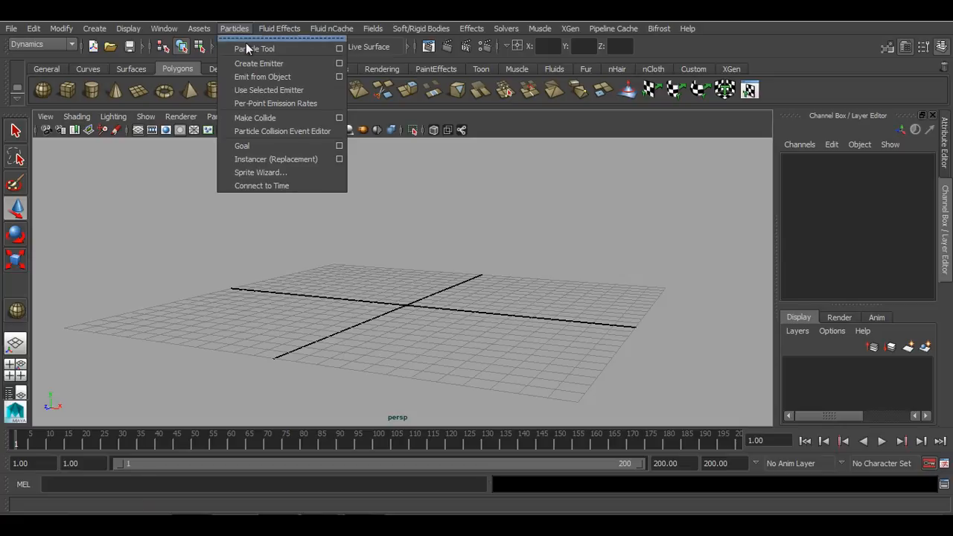
left_click(318, 65)
left_click_drag(436, 299, 497, 286, "alt")
left_click_drag(444, 229, 453, 128)
left_click_drag(506, 262, 503, 350, "alt")
Turn the viewport background black and play back the particle emission
key("alt+b")
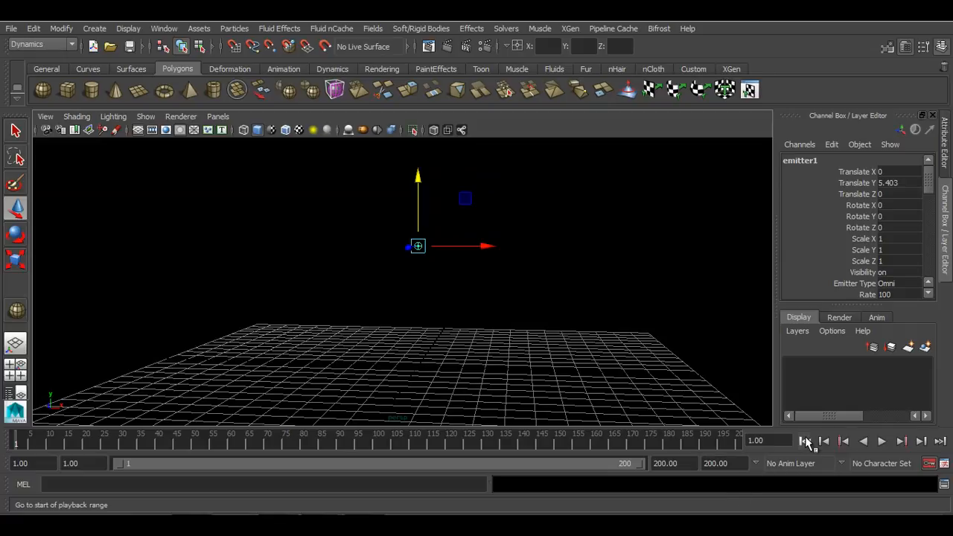
left_click(882, 441)
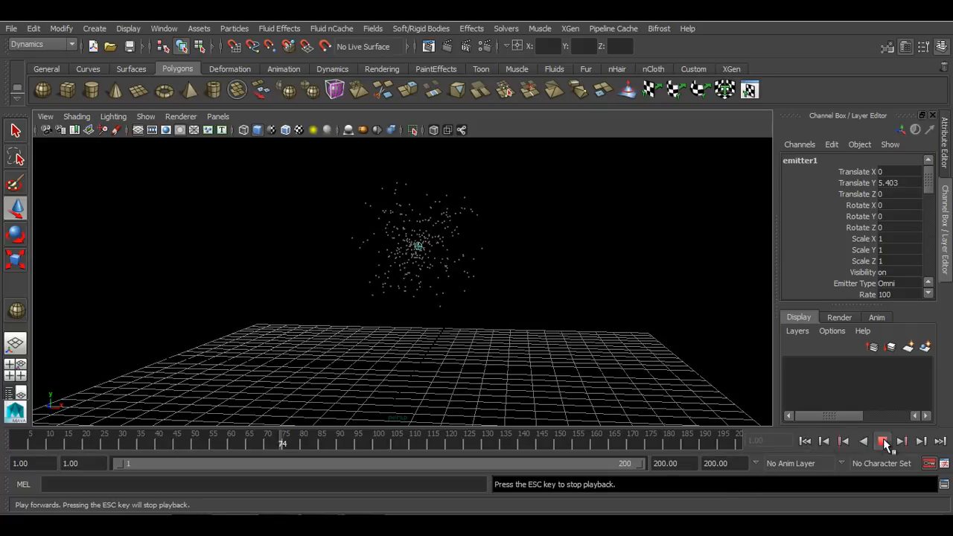
left_click(884, 445)
Set the emitter's Rate to 300 and Speed to 2
left_click_drag(638, 273, 763, 249, "alt")
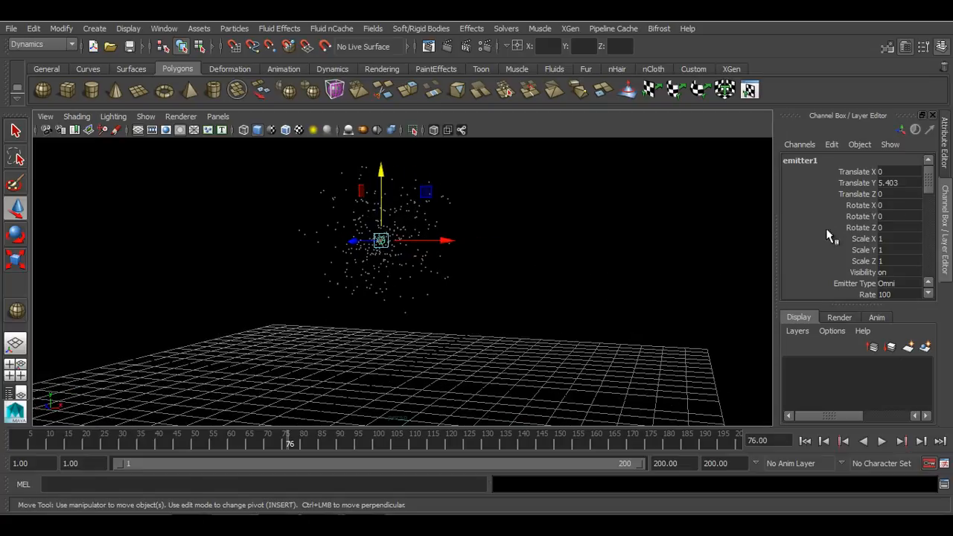
scroll(853, 235, "down", 3)
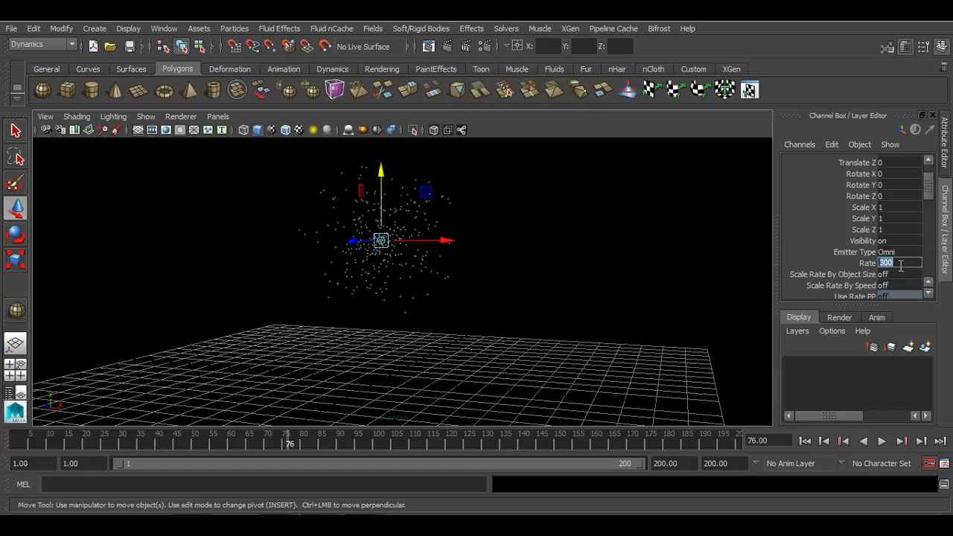
scroll(901, 266, "down", 5)
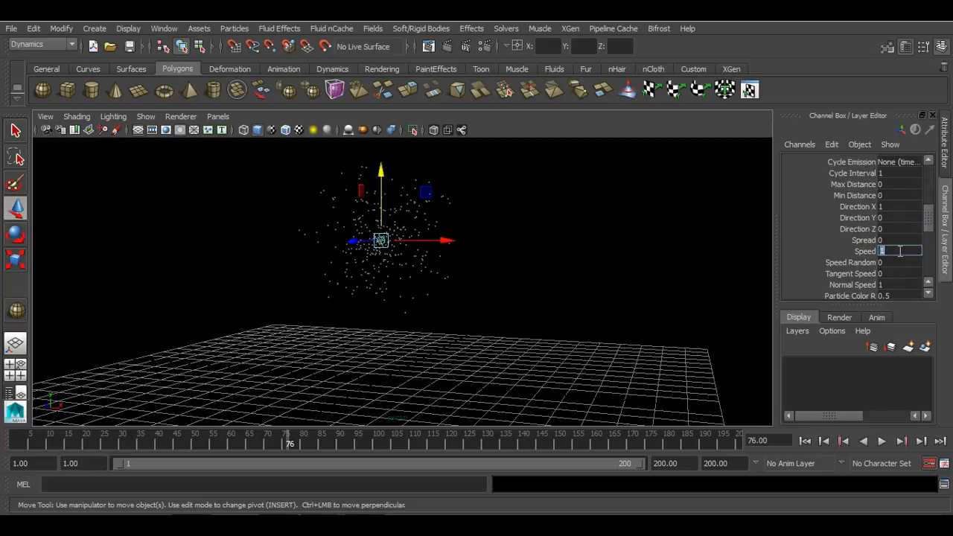
Rewind and play the simulation with the new emission settings
left_click(799, 441)
left_click(881, 441)
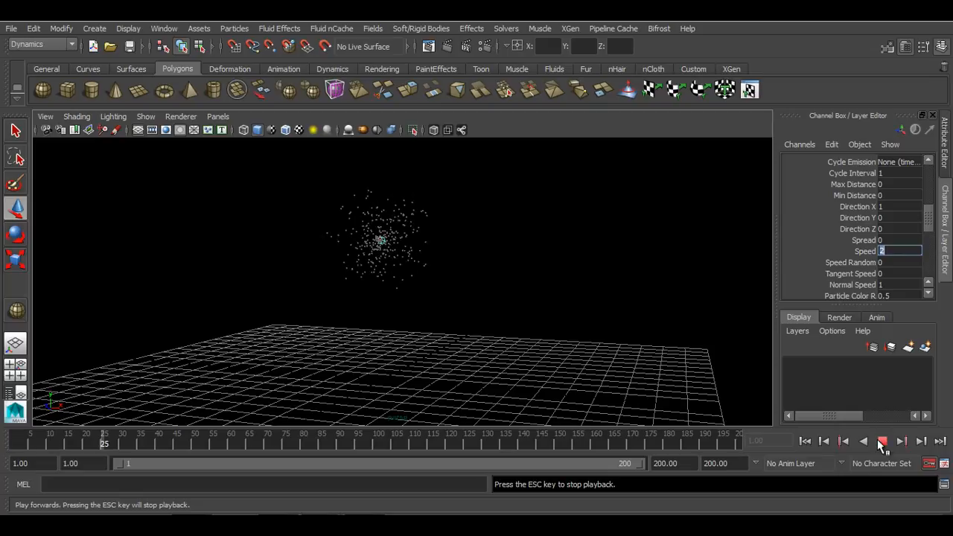
left_click(882, 441)
Select the particle object and open its particleShape3 node in the Attribute Editor
mouse_move(536, 291)
left_mouse_down("alt")
mouse_move(506, 258)
mouse_move(526, 293)
mouse_move(540, 298)
left_mouse_up("alt")
scroll(846, 249, "up", 2)
scroll(847, 249, "down", 2)
scroll(847, 251, "up", 4)
scroll(847, 251, "down", 4)
scroll(847, 251, "up", 4)
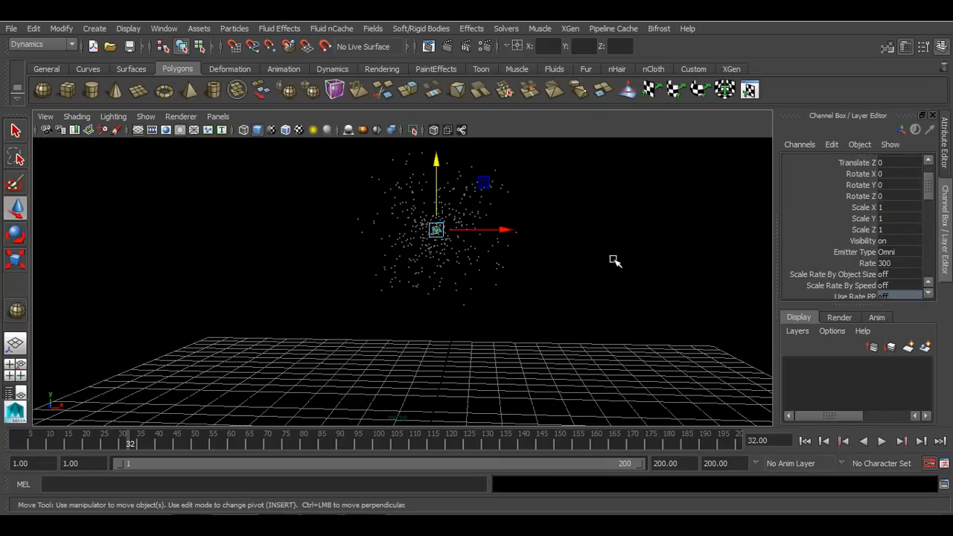
left_click_drag(610, 255, 588, 280, "alt")
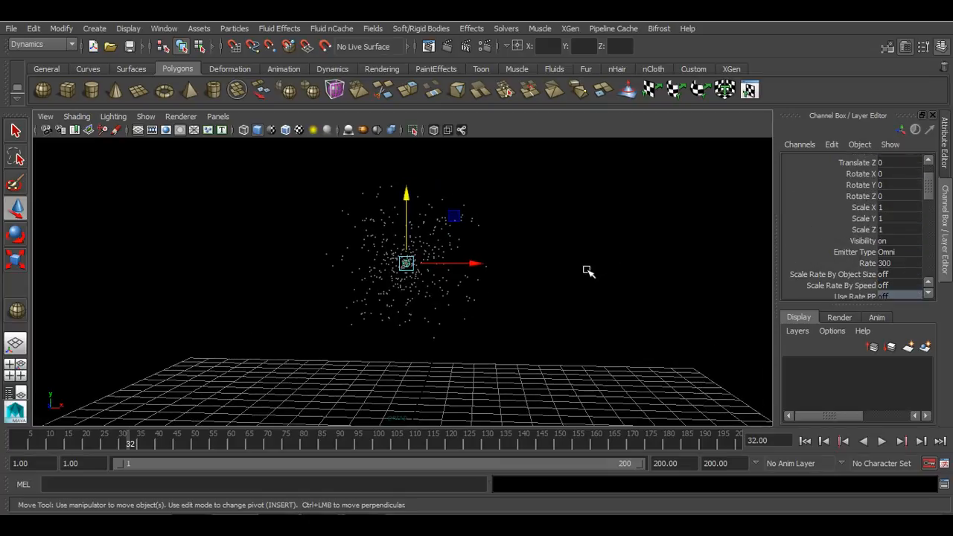
left_click_drag(575, 170, 440, 246)
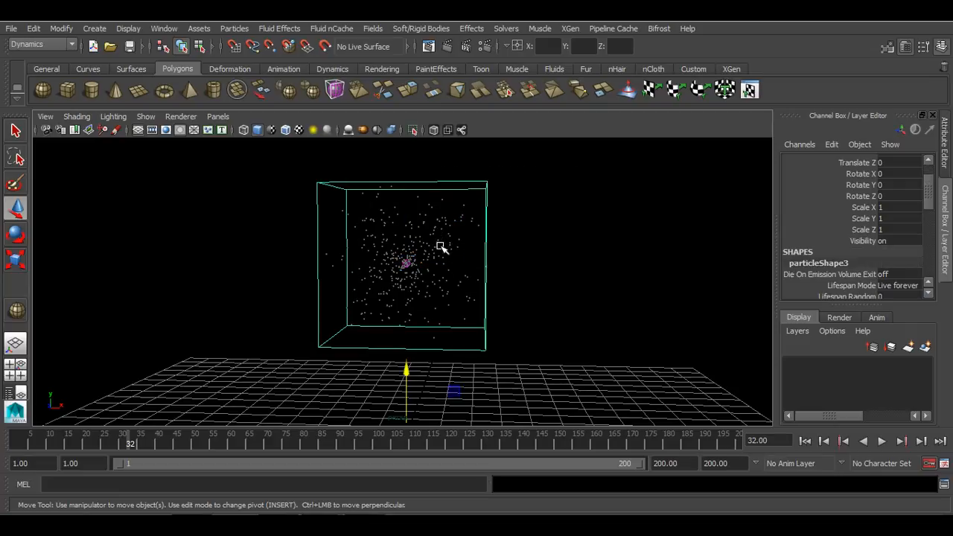
left_click(946, 142)
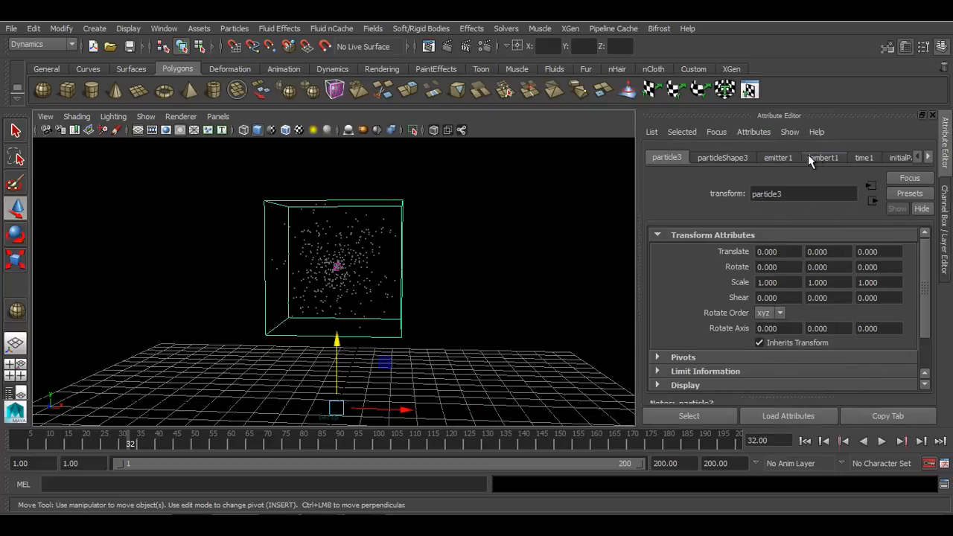
left_click(706, 157)
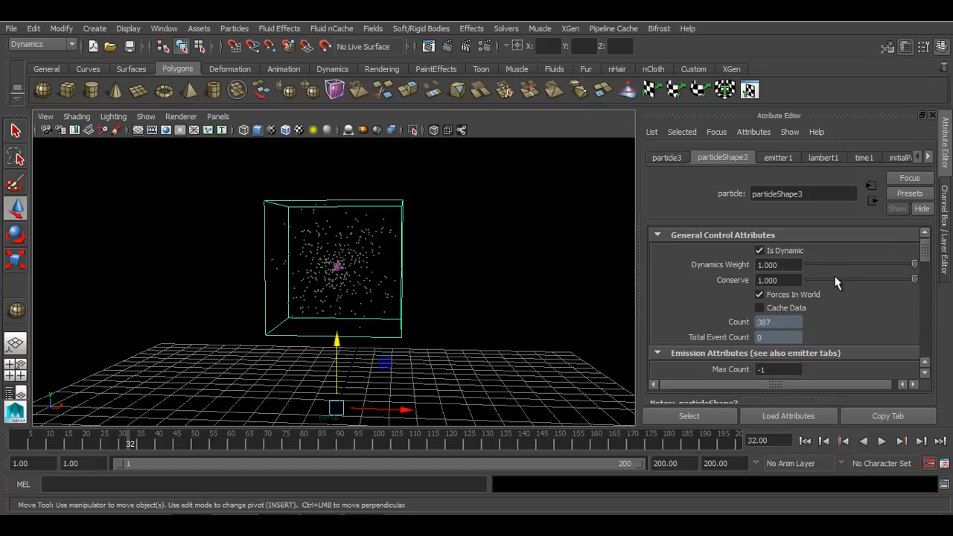
Play the particle simulation from the start
left_click(799, 280)
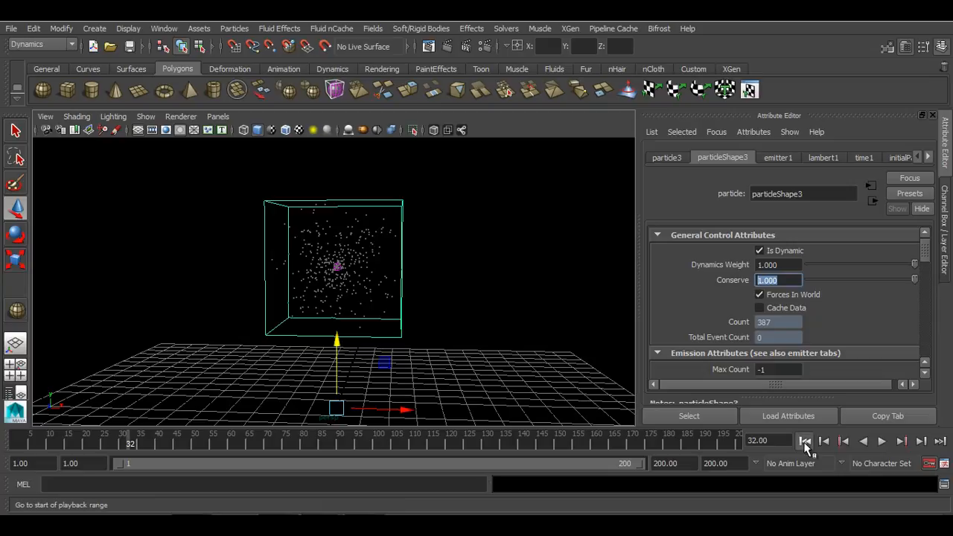
left_click(805, 440)
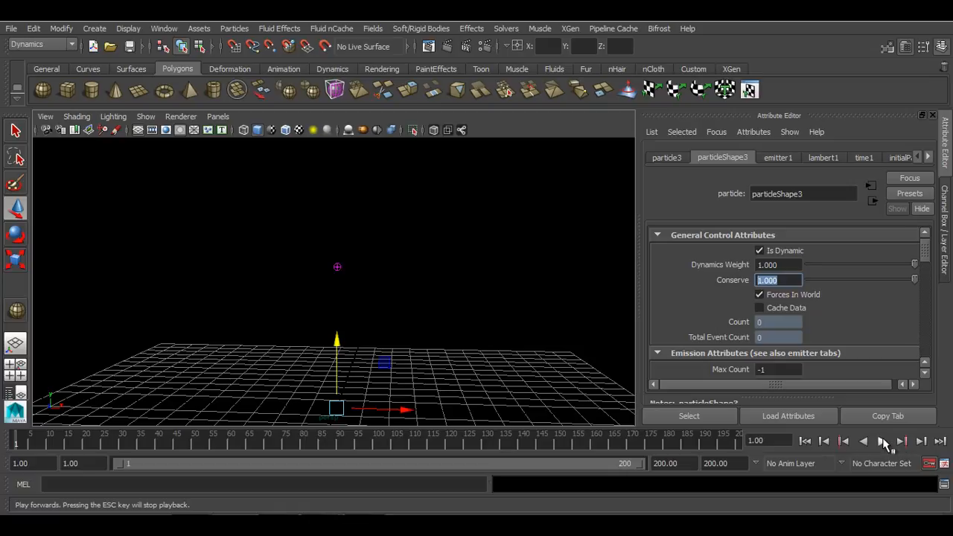
left_click(882, 441)
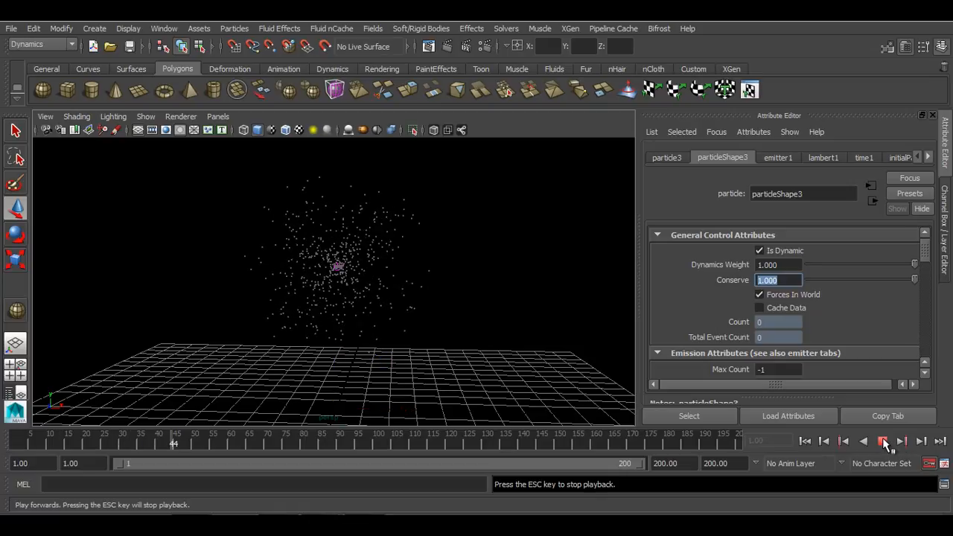
left_click_drag(484, 379, 477, 375, "alt")
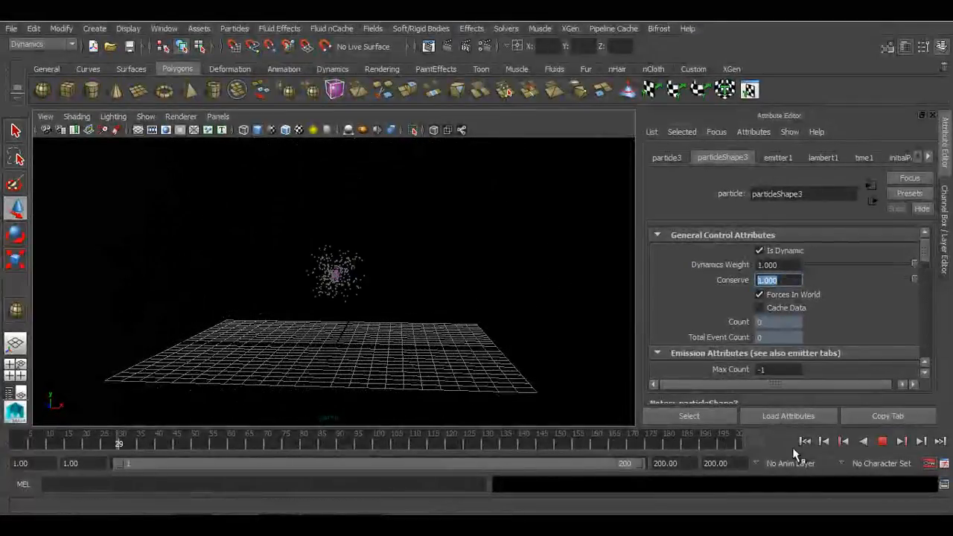
left_click(882, 441)
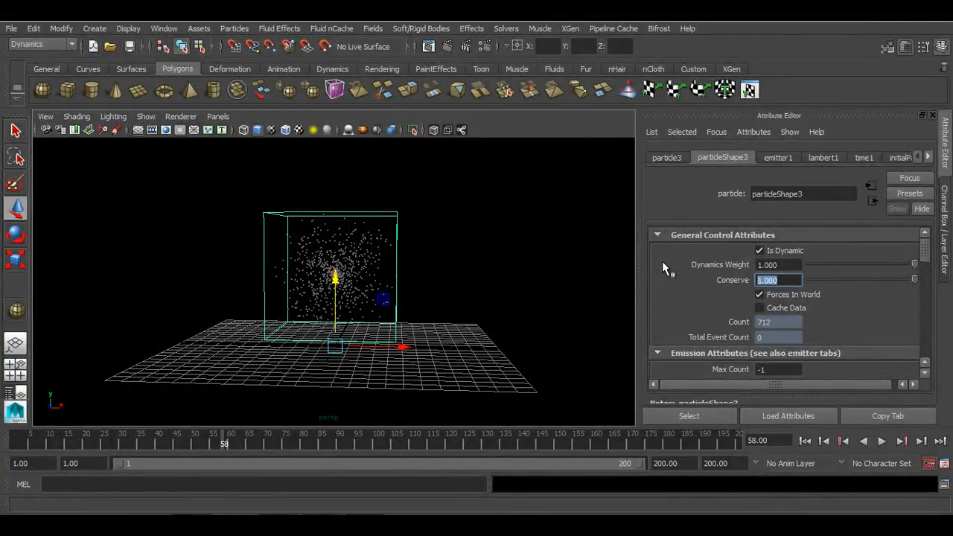
Set the particles' Conserve to 0 and replay the simulation from the start
type("0")
key("Return")
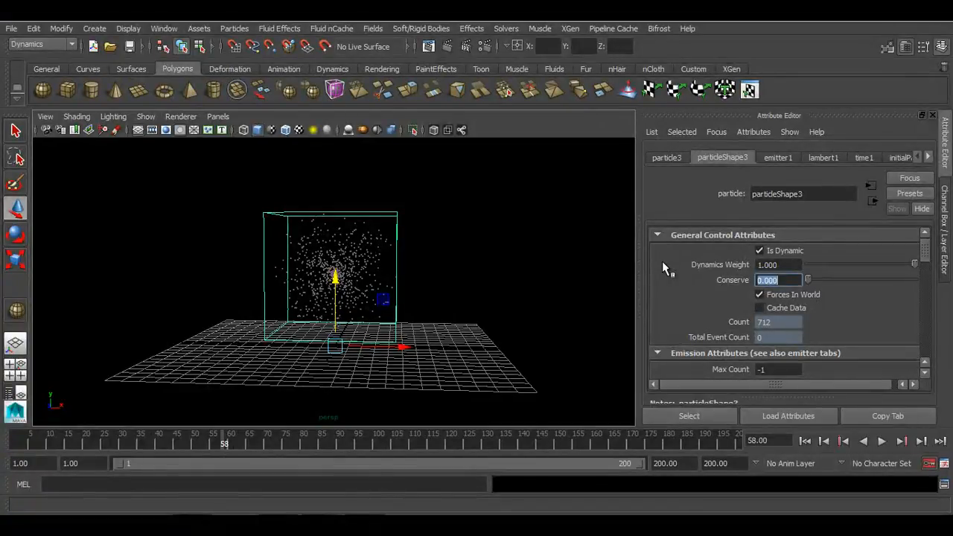
left_click(806, 441)
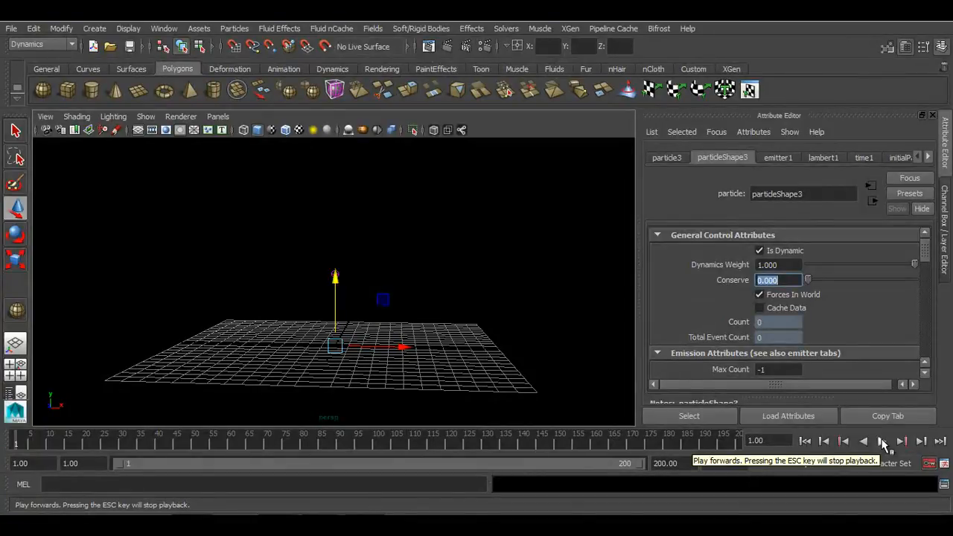
left_click(882, 441)
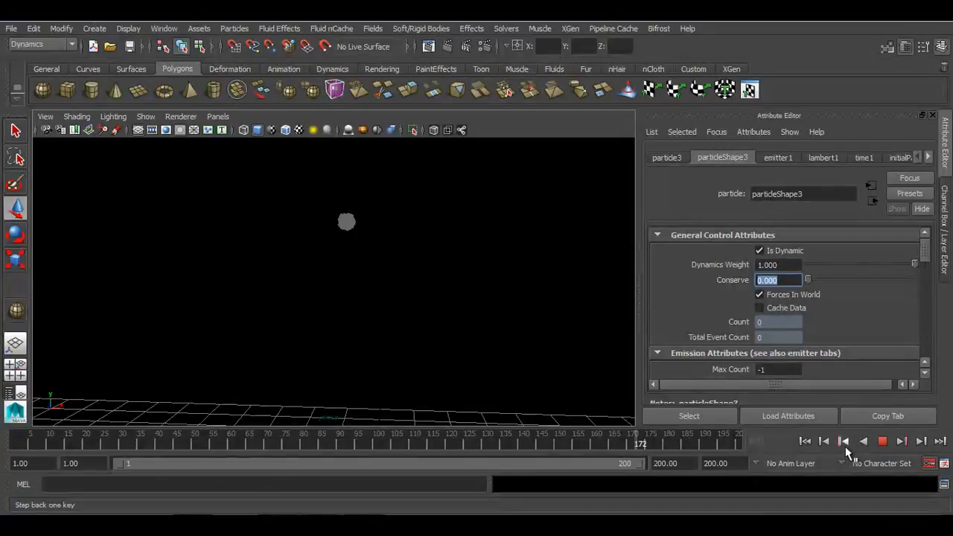
left_click(882, 441)
left_click(804, 441)
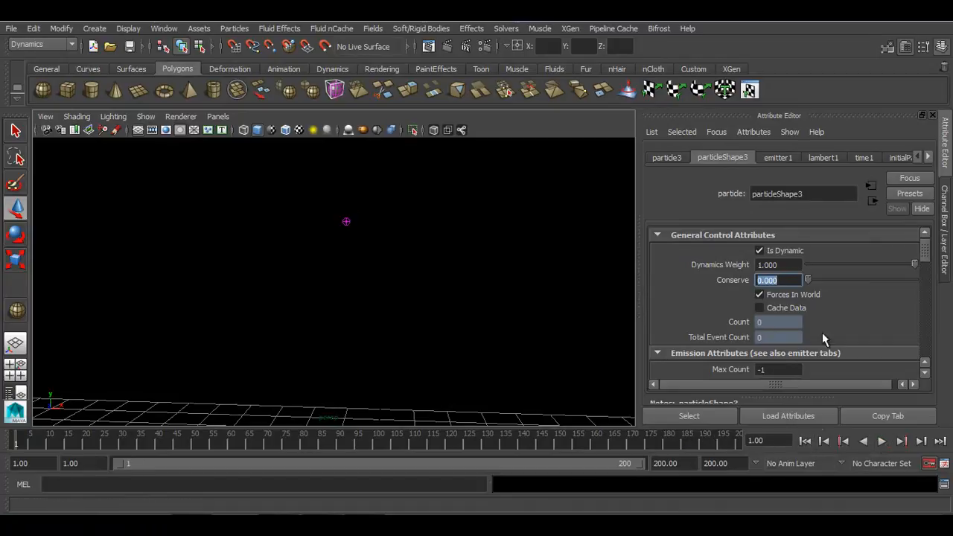
Set Conserve to 0.5 and play the simulation
type("0.5")
key("Return")
left_click_drag(623, 269, 521, 351, "alt")
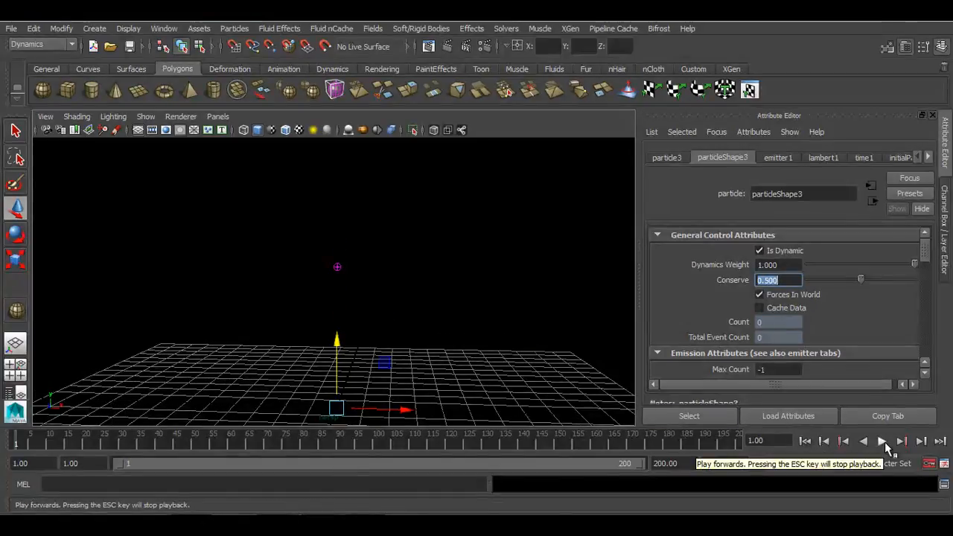
left_click(883, 442)
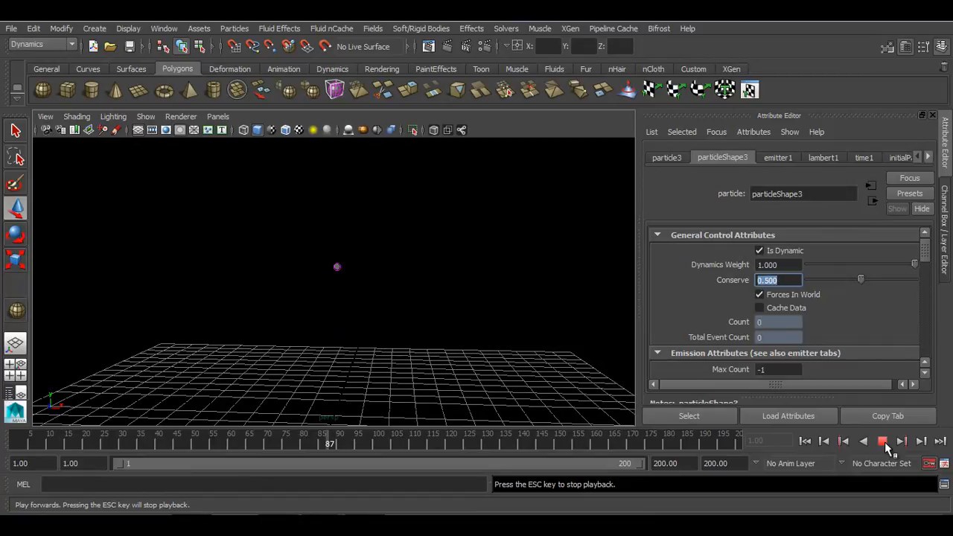
left_click(883, 442)
Set Conserve to 0.9 and play the simulation
type("0.9")
key("Return")
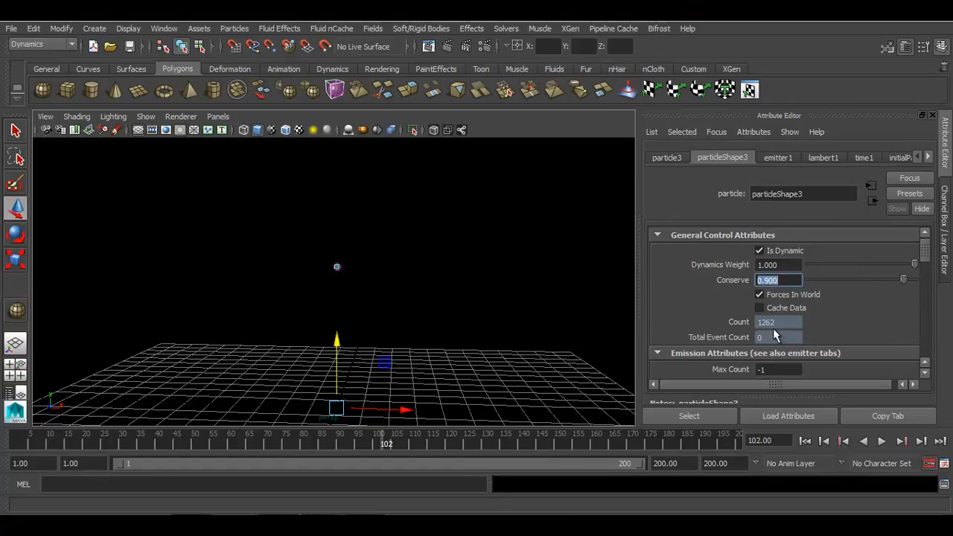
left_click(883, 441)
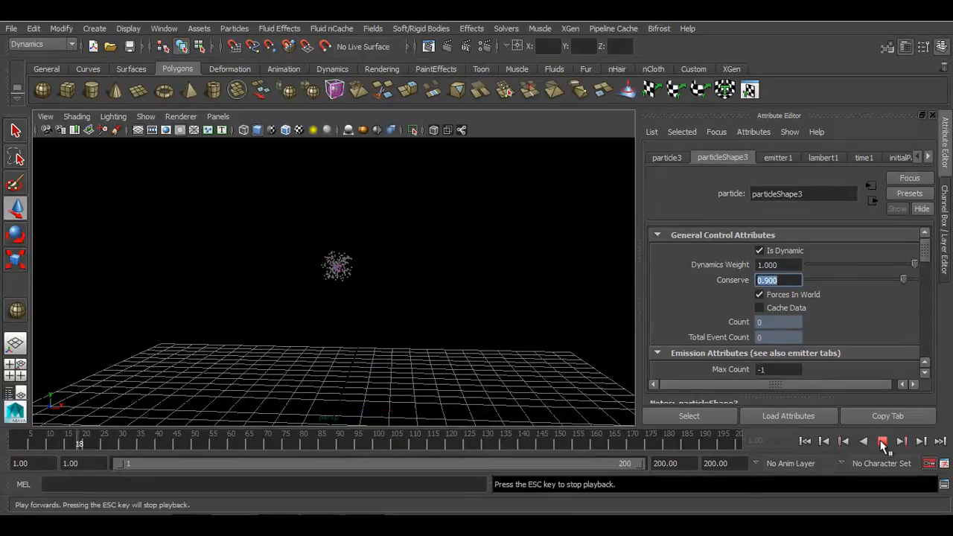
scroll(485, 332, "up", 3)
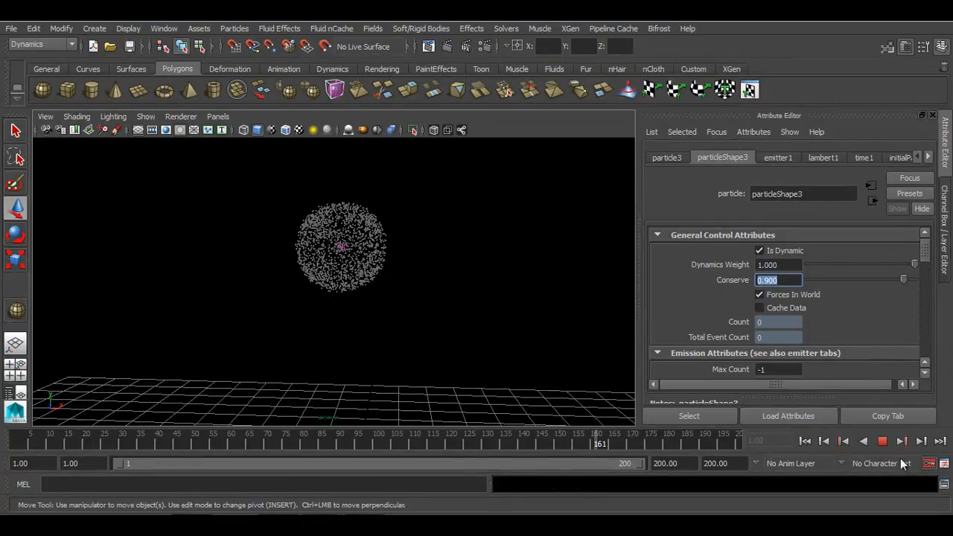
left_click(882, 441)
Select the emitter and set its Speed to 8
left_click(808, 439)
left_click_drag(458, 209, 255, 277)
left_click(945, 232)
scroll(881, 290, "down", 2)
scroll(883, 295, "down", 4)
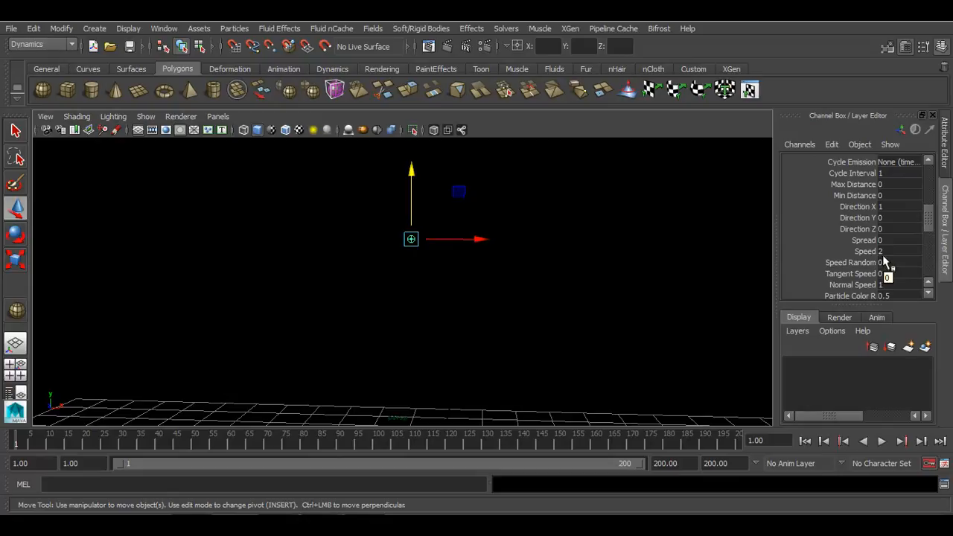
double_click(886, 251)
type("8")
scroll(587, 318, "down", 5)
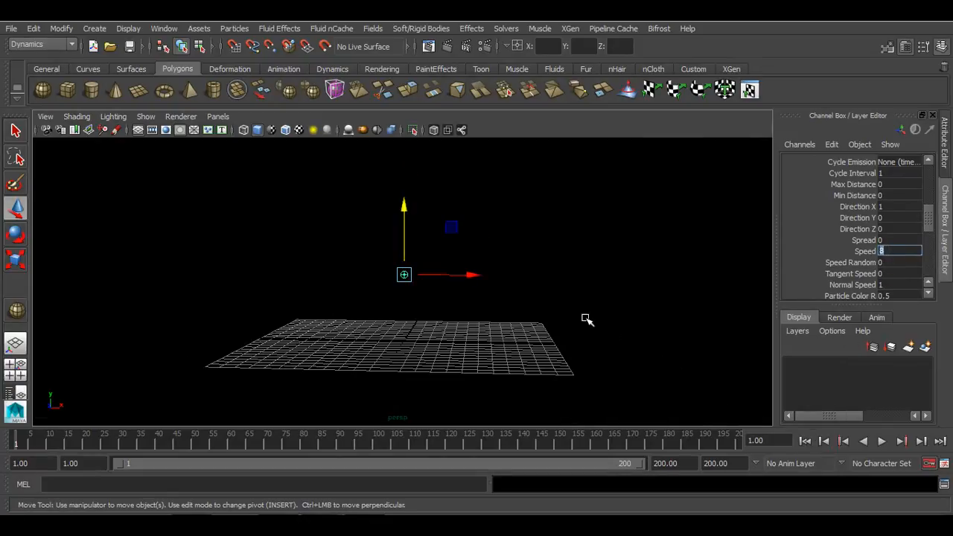
Play back the simulation with the faster emitter speed
left_click(881, 441)
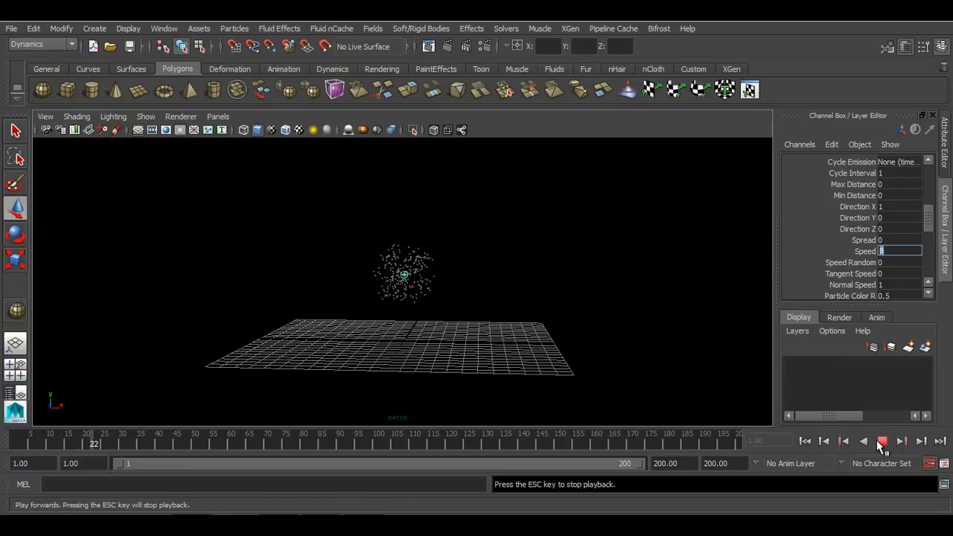
scroll(531, 341, "up", 3)
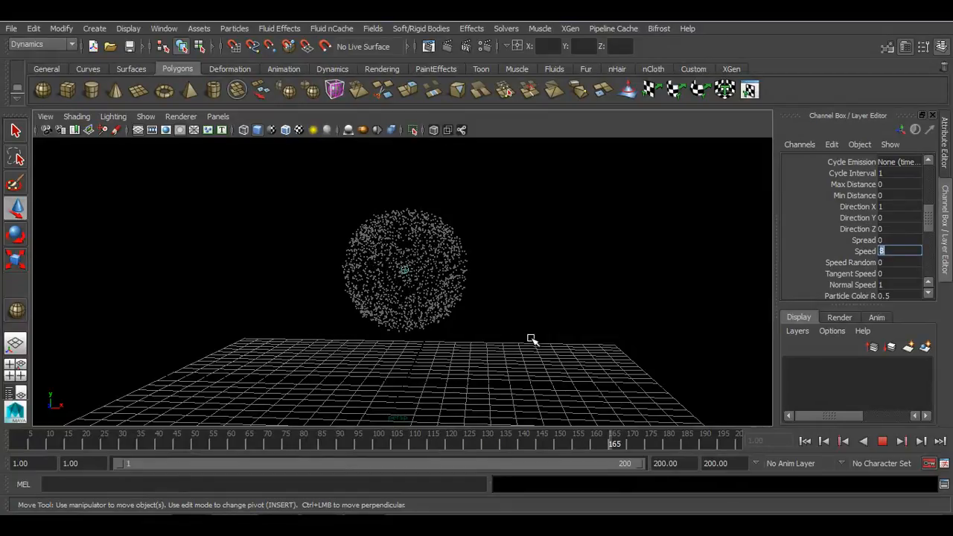
scroll(532, 341, "up", 5)
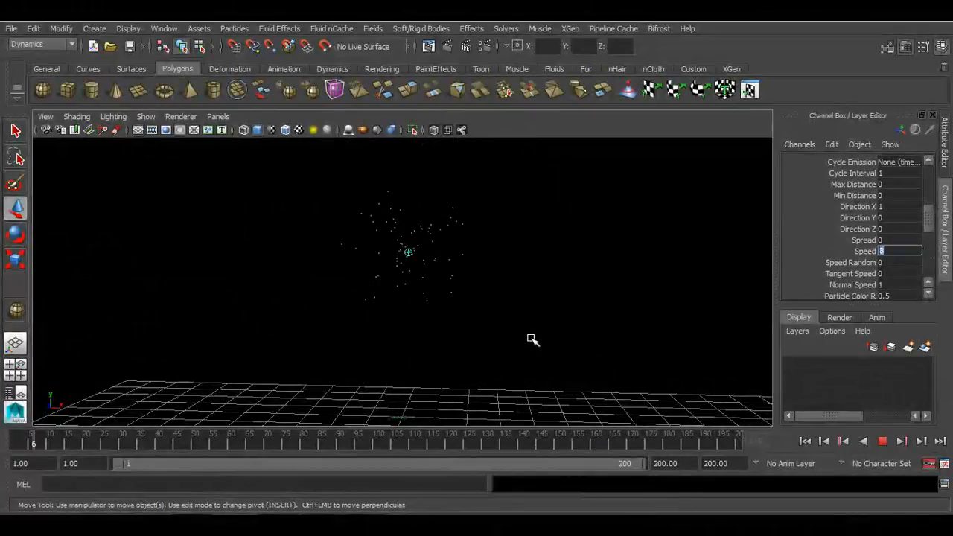
left_click(884, 442)
Select the particles and set their Conserve to 1, then rewind
left_click_drag(577, 149, 521, 295)
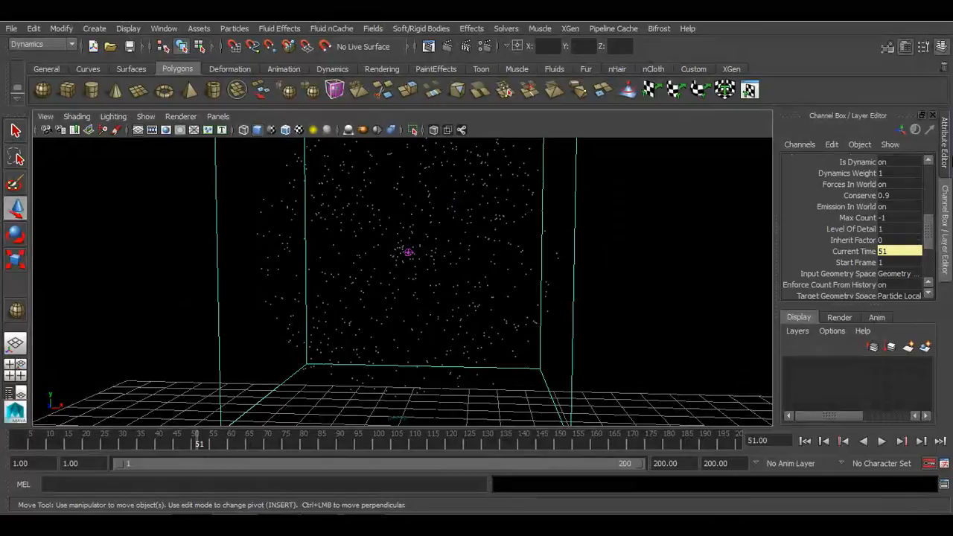
left_click(943, 170)
left_click_drag(781, 280, 691, 278)
type("1")
key("Return")
left_click(805, 441)
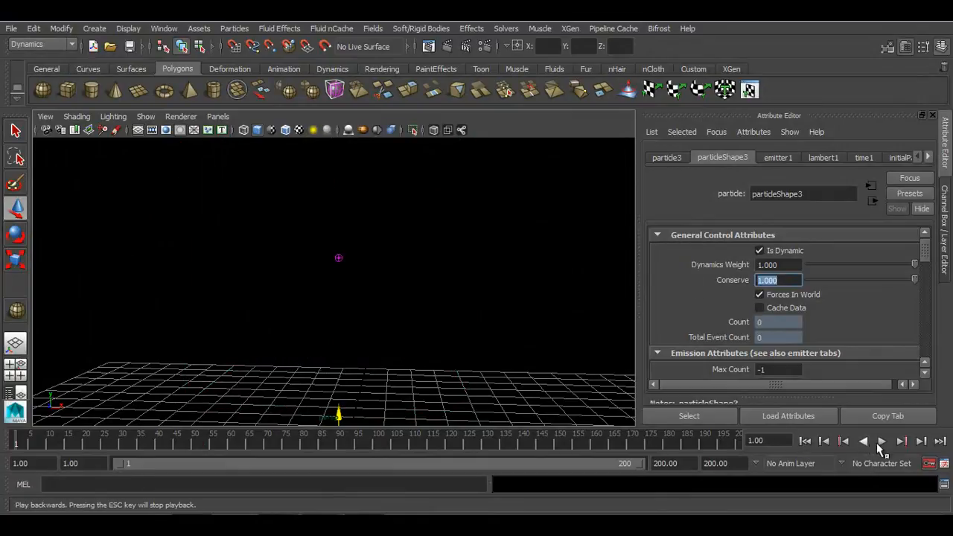
Play back the simulation with Conserve at 1, stop it and rewind to the start
left_click(882, 442)
left_click(881, 442)
left_click(805, 442)
Frame the scene and play back the simulation twice to watch how the particles spread
scroll(789, 339, "down", 1)
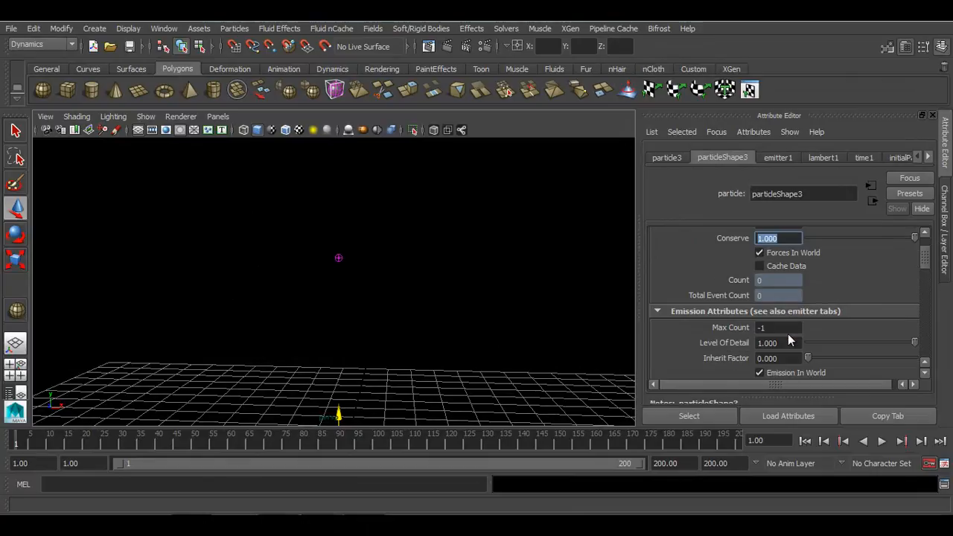
scroll(789, 339, "down", 1)
scroll(789, 340, "down", 3)
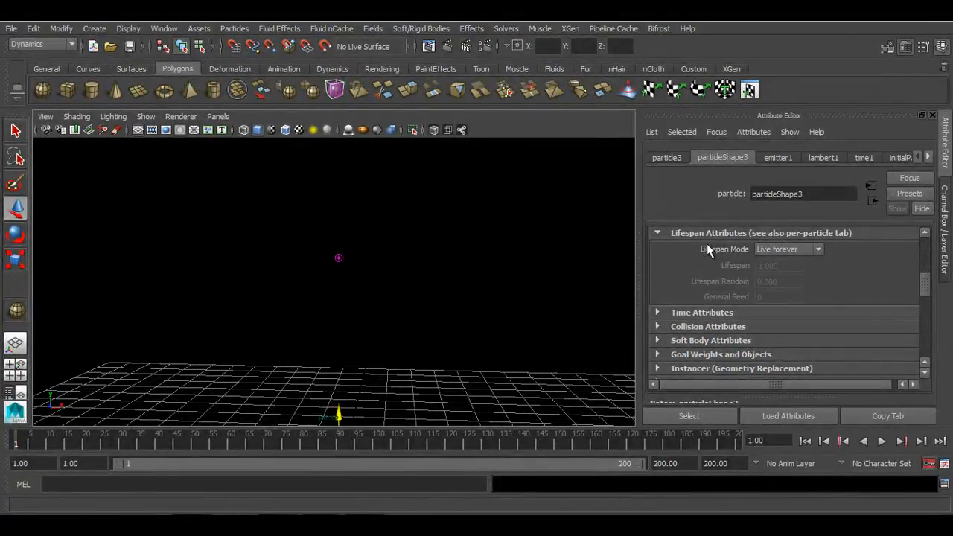
key("f")
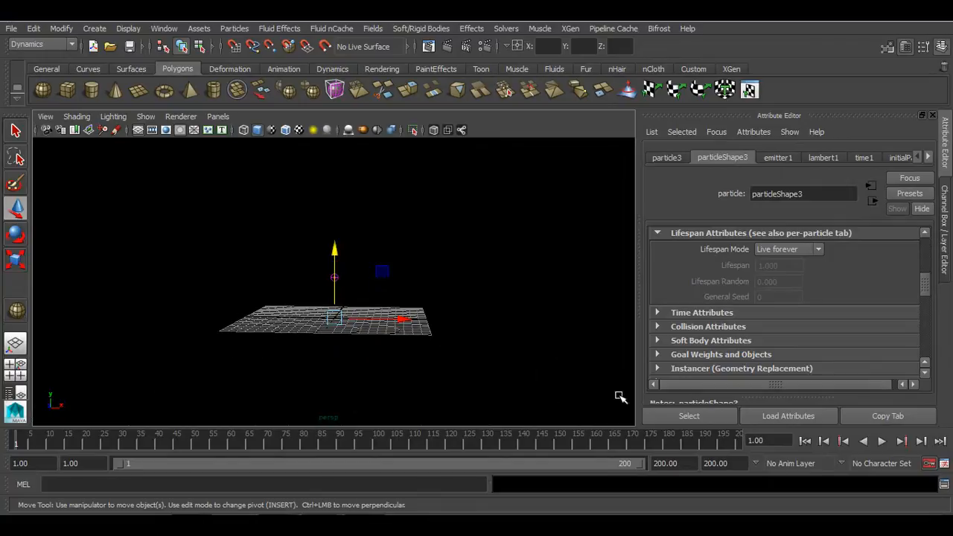
left_click(883, 441)
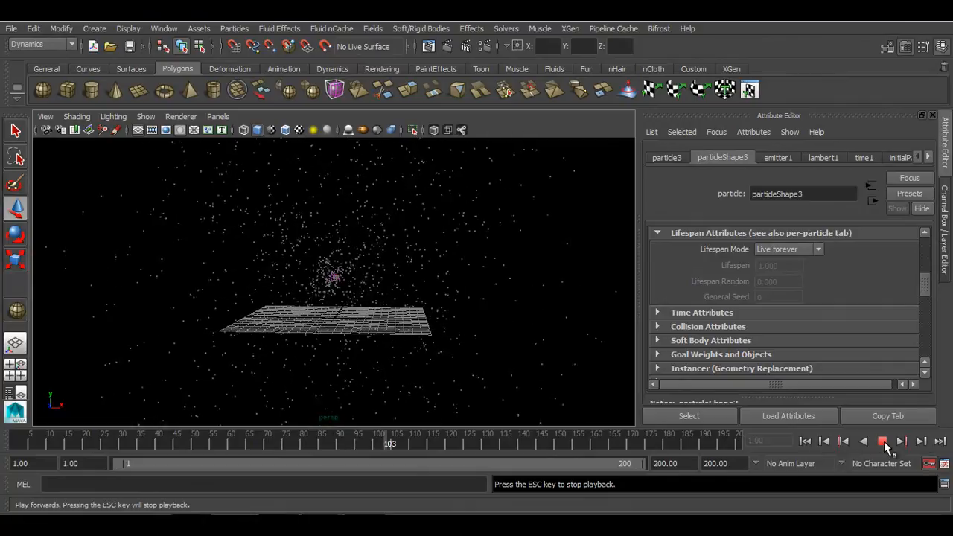
left_click(884, 441)
left_click(806, 443)
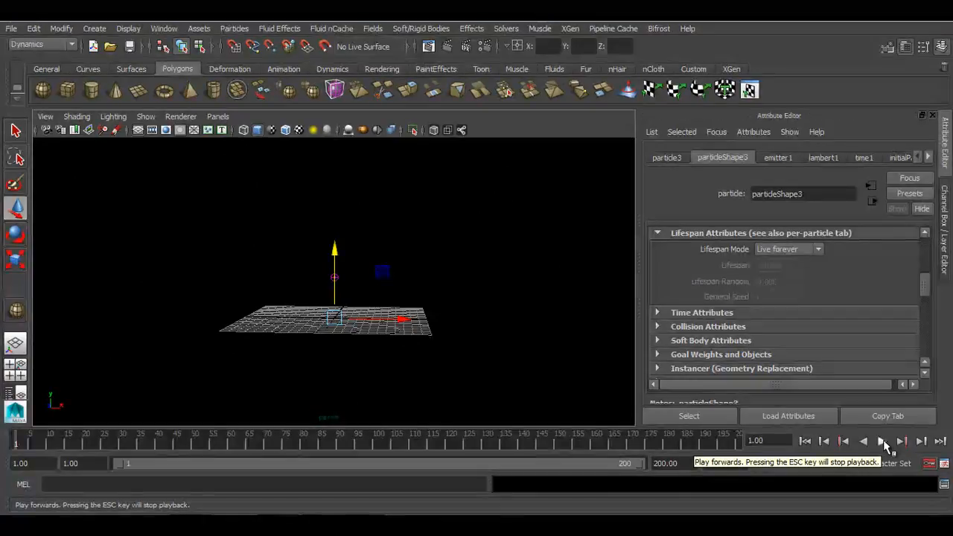
left_click(884, 441)
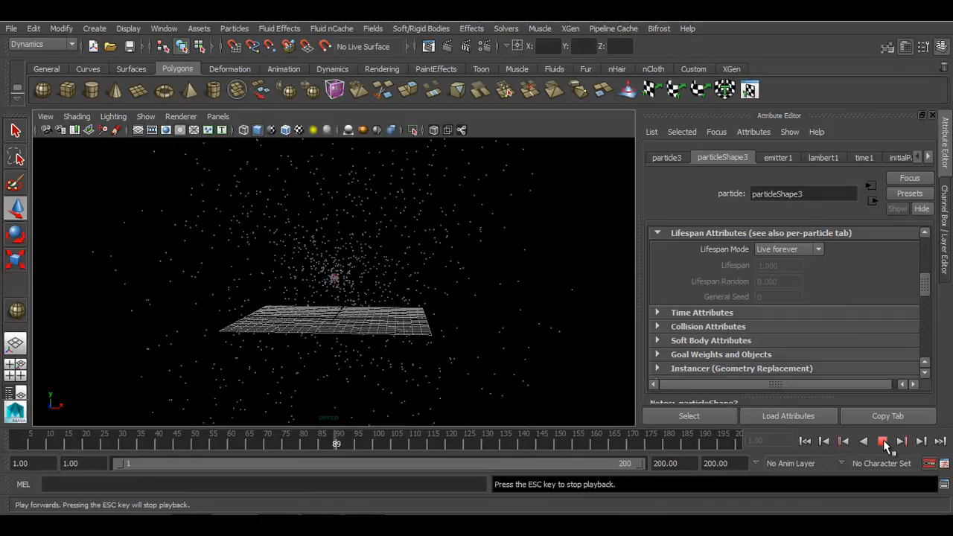
left_click(883, 442)
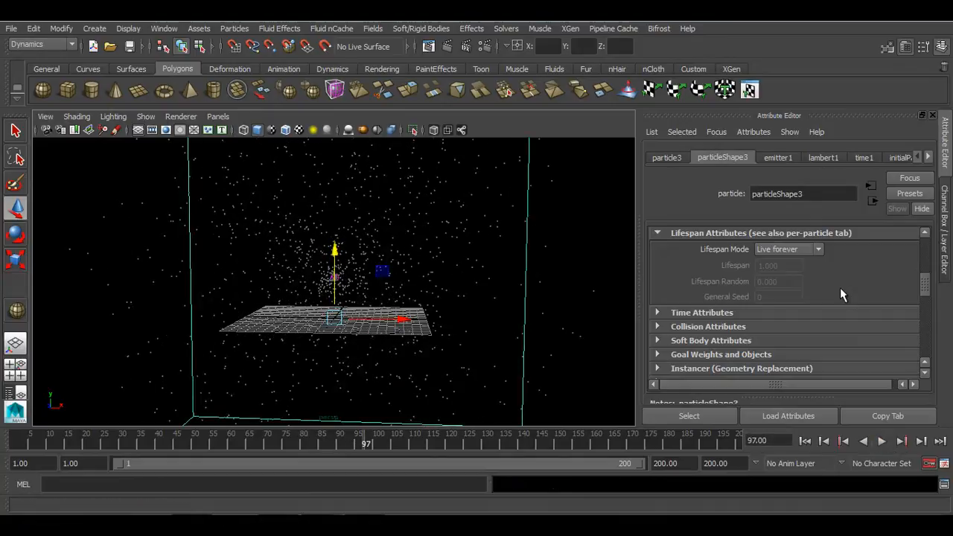
Set the particles' Lifespan Mode to Constant and play back the simulation from the start
left_click(803, 256)
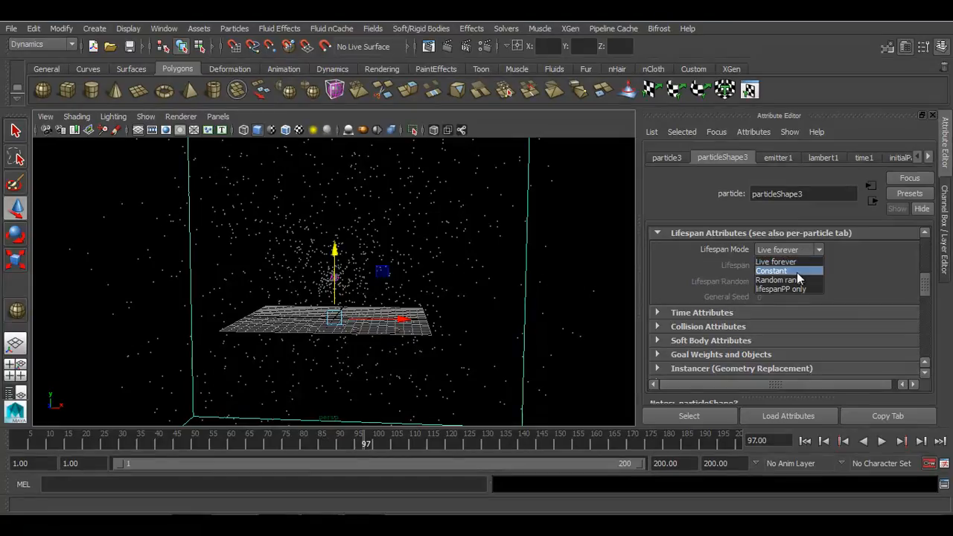
left_click(790, 271)
left_click(790, 266)
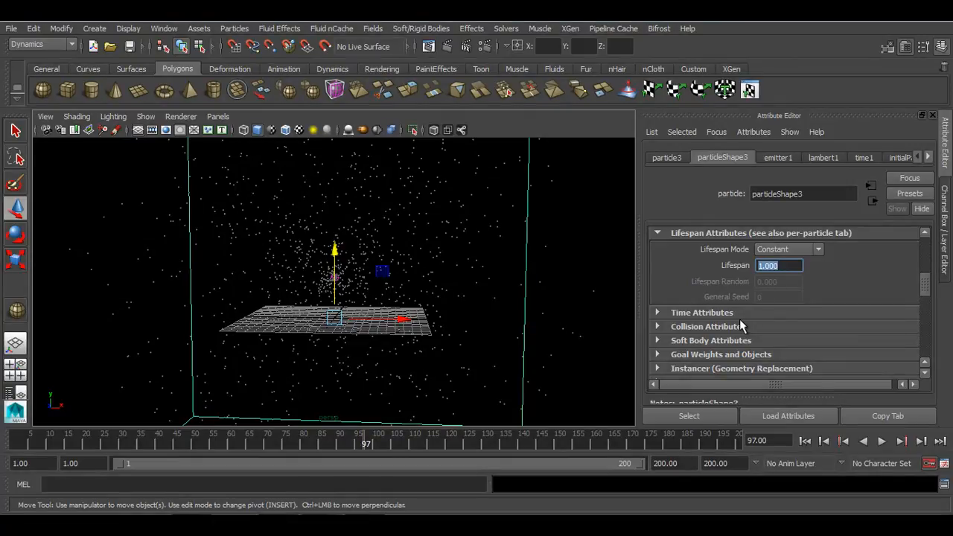
left_click(805, 441)
left_click(882, 441)
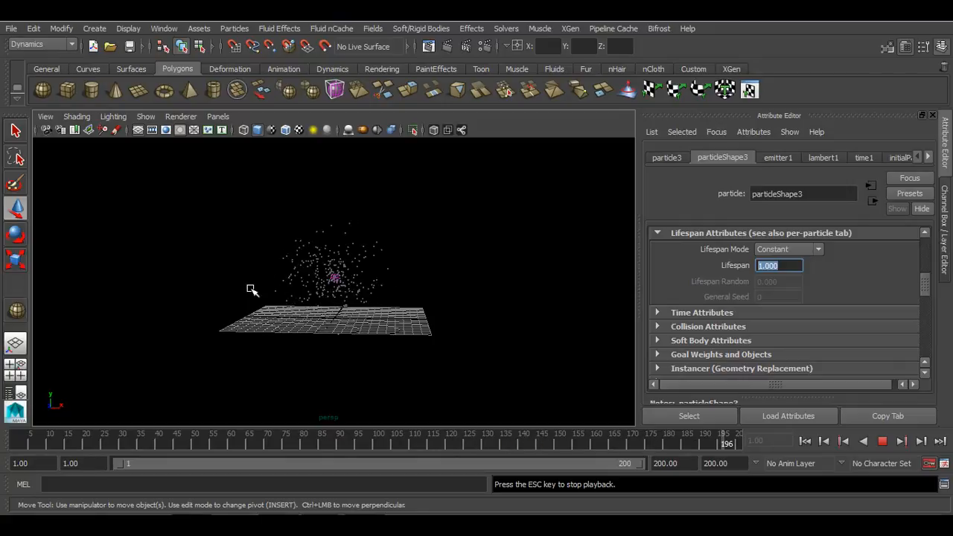
left_click(883, 441)
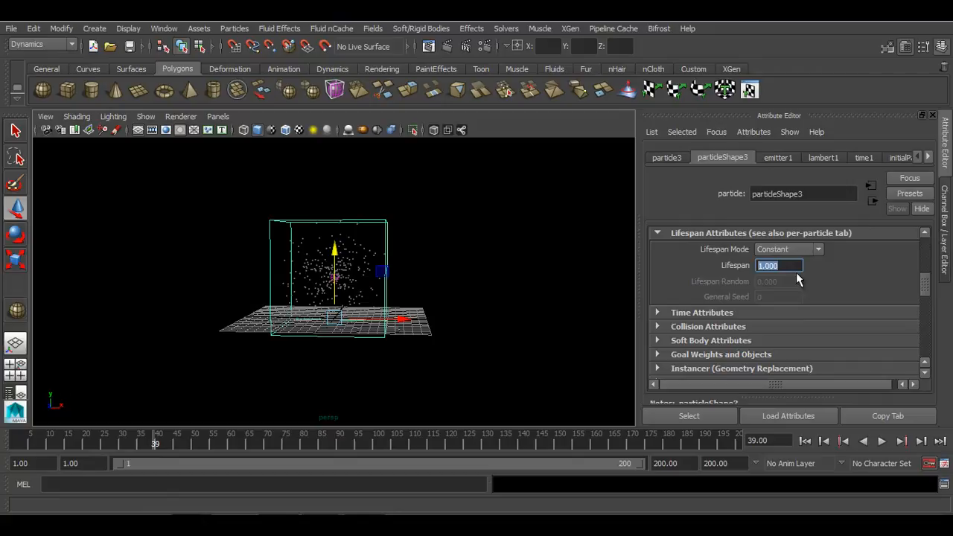
Set the particles' Lifespan to 0.5 and replay the simulation from the start
type("0.5")
key("Return")
left_click(805, 441)
left_click(883, 441)
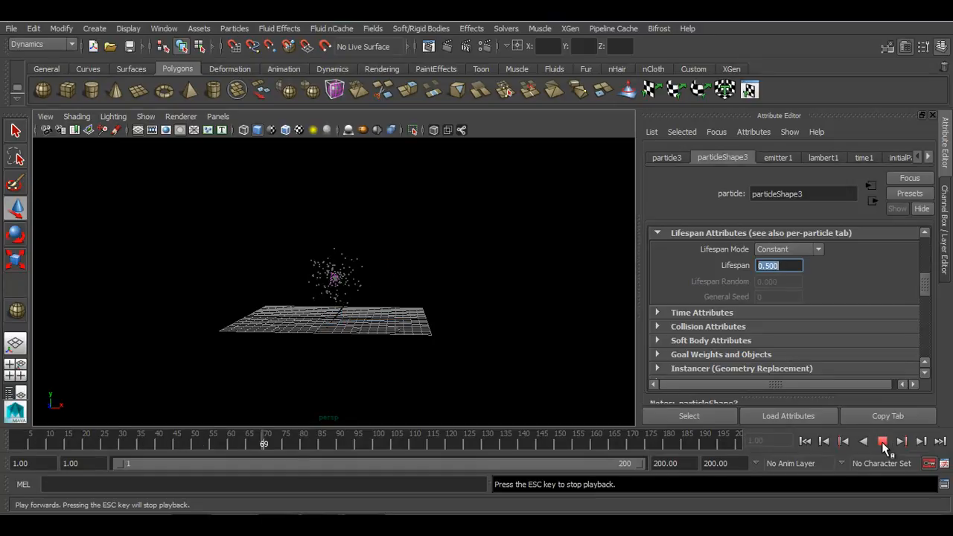
left_click(883, 441)
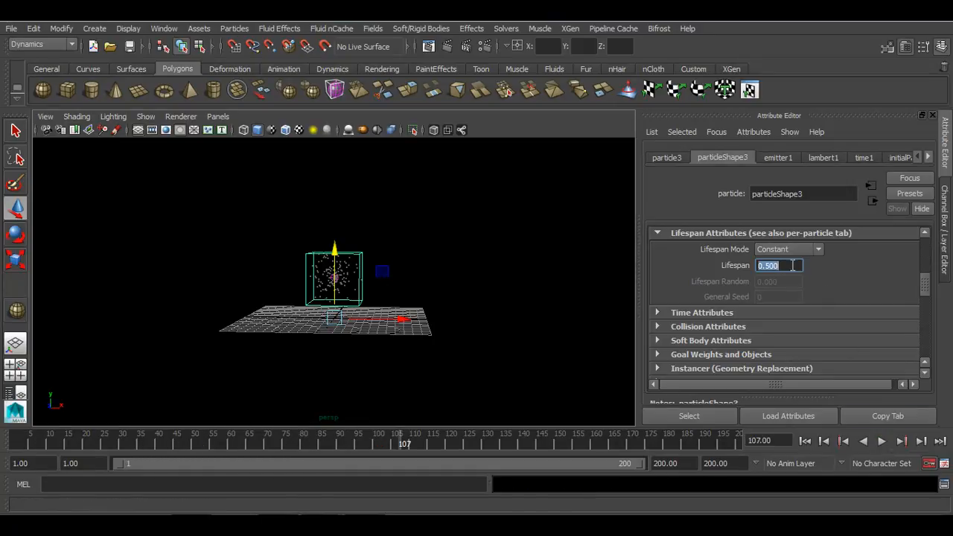
Set the particles' Lifespan to 3 and replay the simulation from the start
type("3")
key("Return")
left_click(806, 442)
left_click(882, 441)
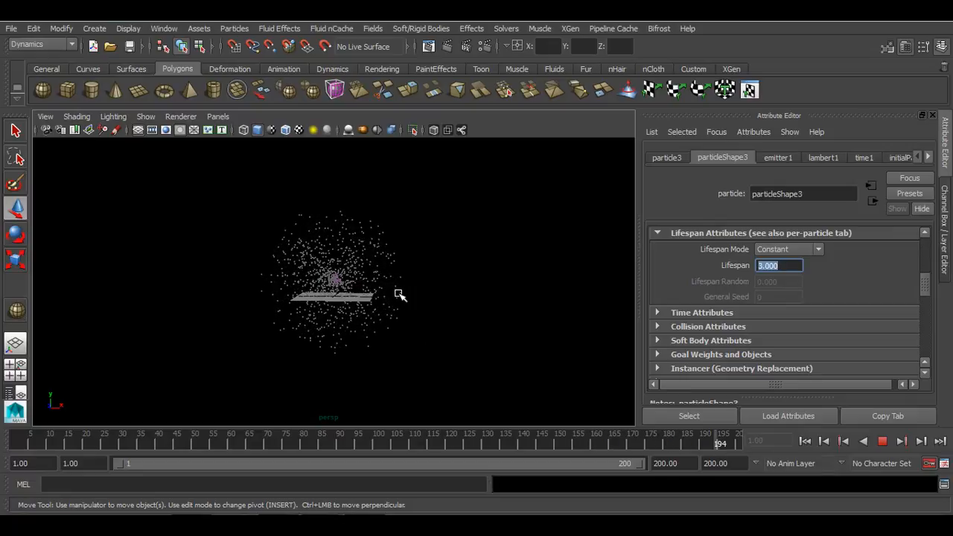
left_click(883, 441)
Set the Lifespan back to 0.5, replay the simulation and rewind
type("0.5")
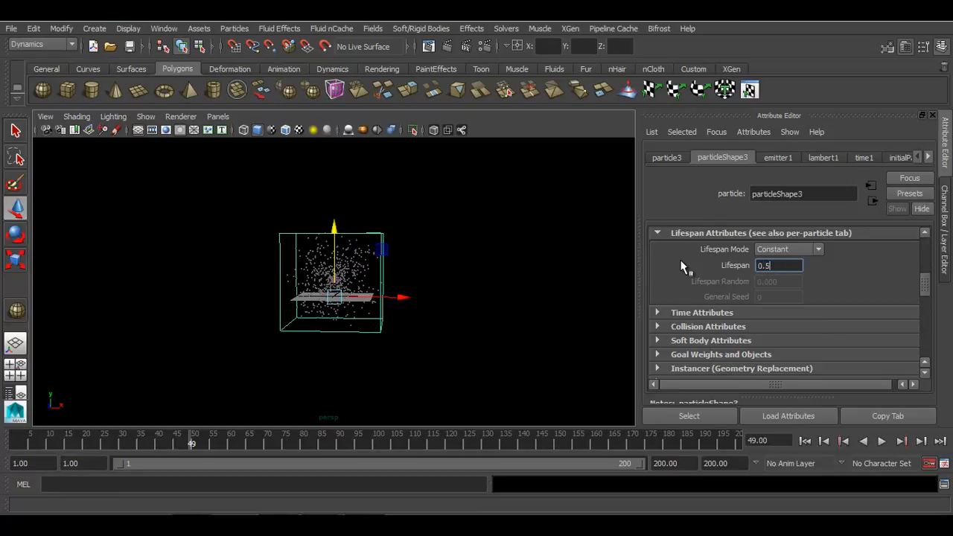
key("Return")
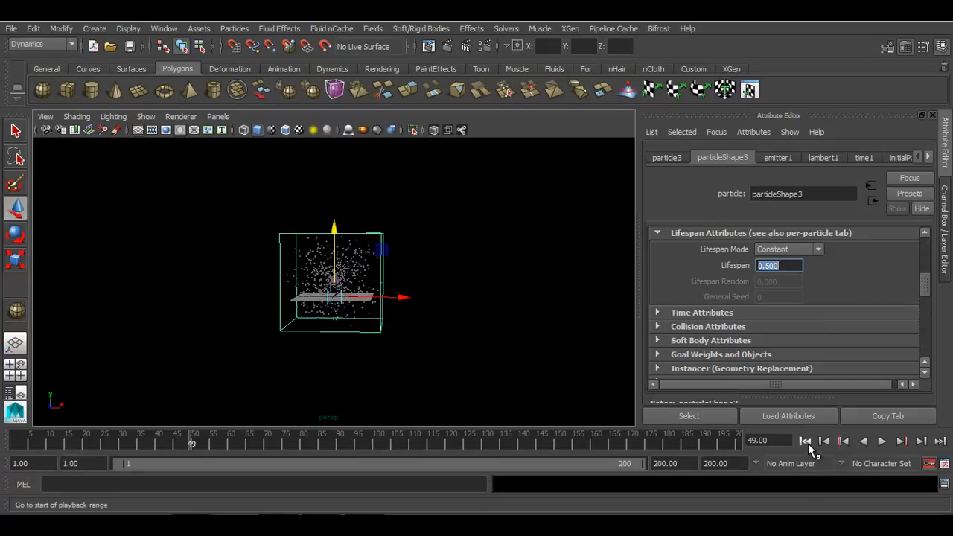
left_click(883, 441)
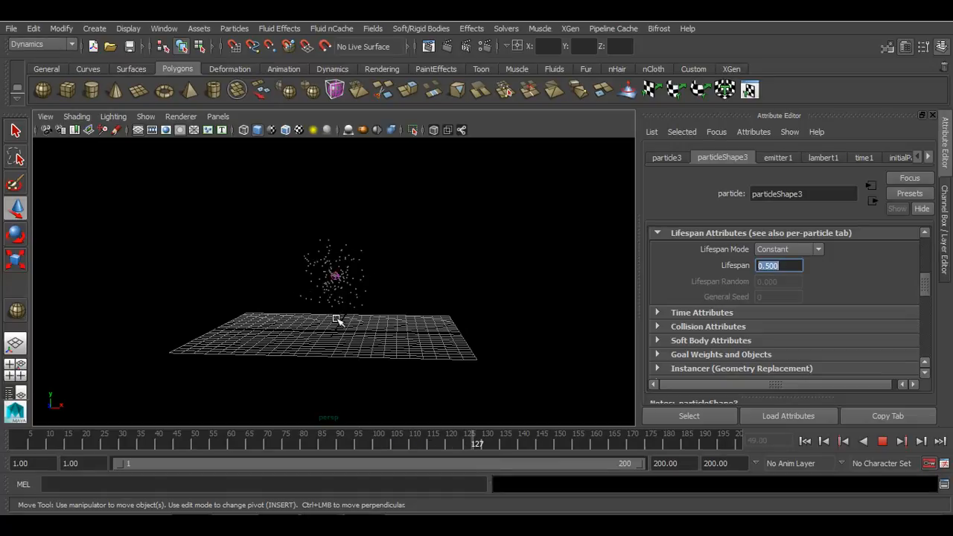
left_click(883, 444)
left_click(805, 443)
Select the emitter, check its Rate in the channel box and play back the simulation
left_click_drag(283, 233, 366, 293)
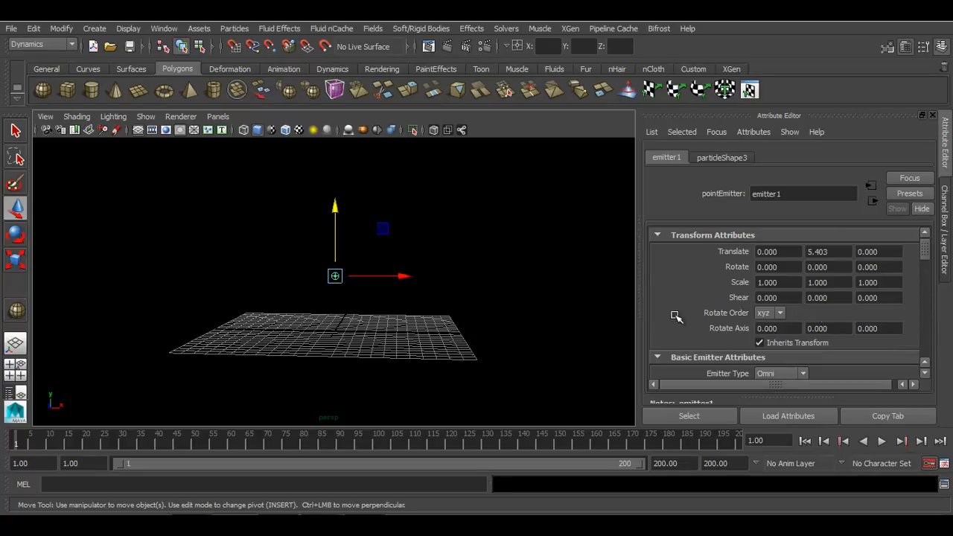
left_click(945, 262)
scroll(892, 254, "up", 3)
left_click(898, 199)
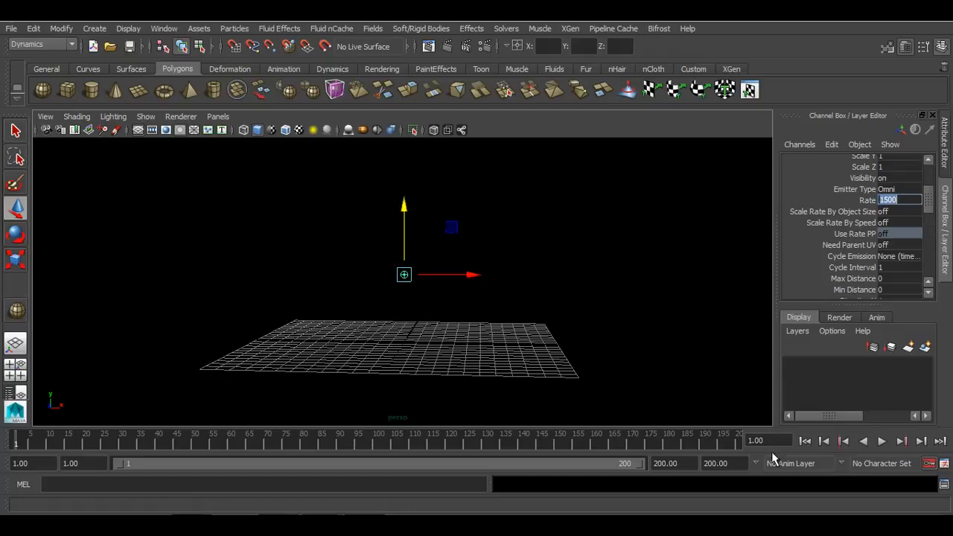
left_click(881, 440)
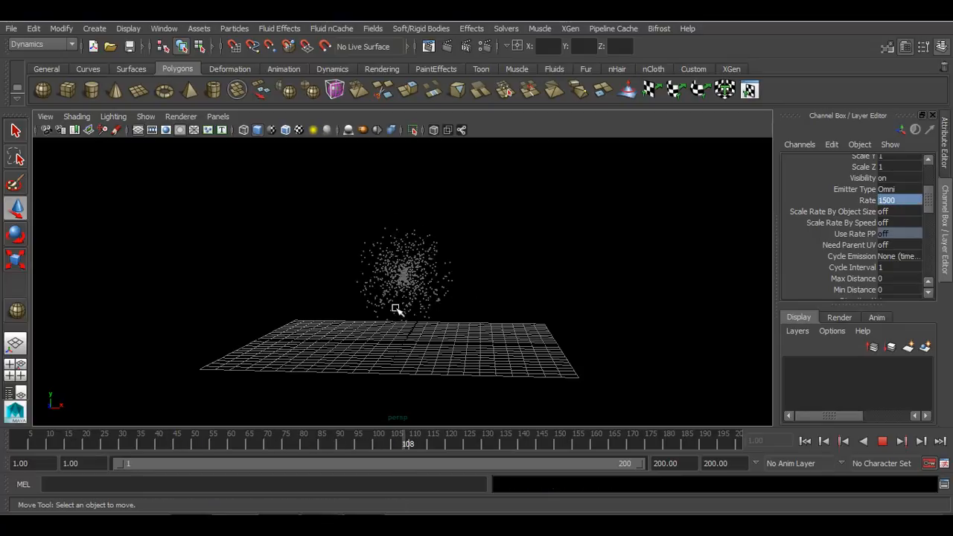
left_click_drag(506, 303, 515, 275, "alt")
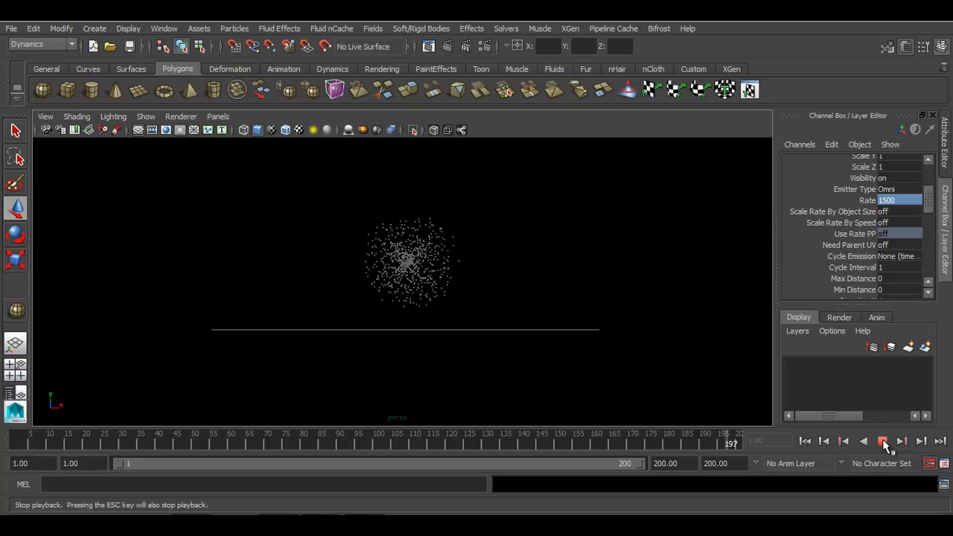
left_click(883, 442)
Select the particles and switch their Lifespan Mode to Random range
key("w")
left_click_drag(590, 206, 478, 283)
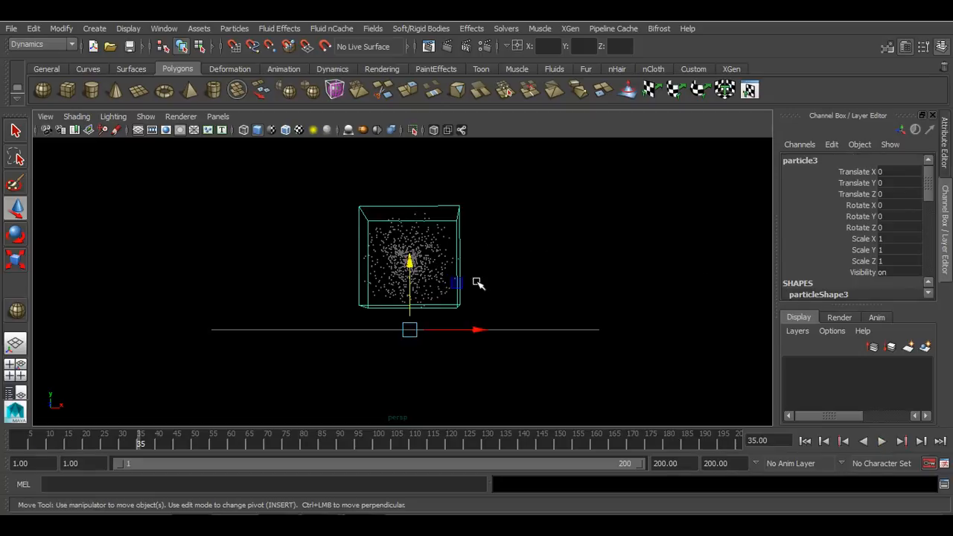
left_click(945, 137)
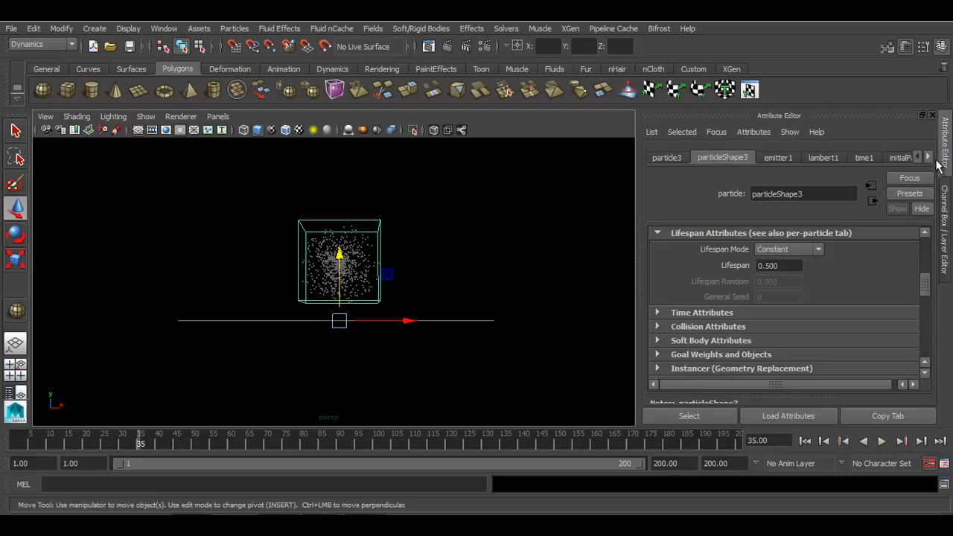
left_click(780, 254)
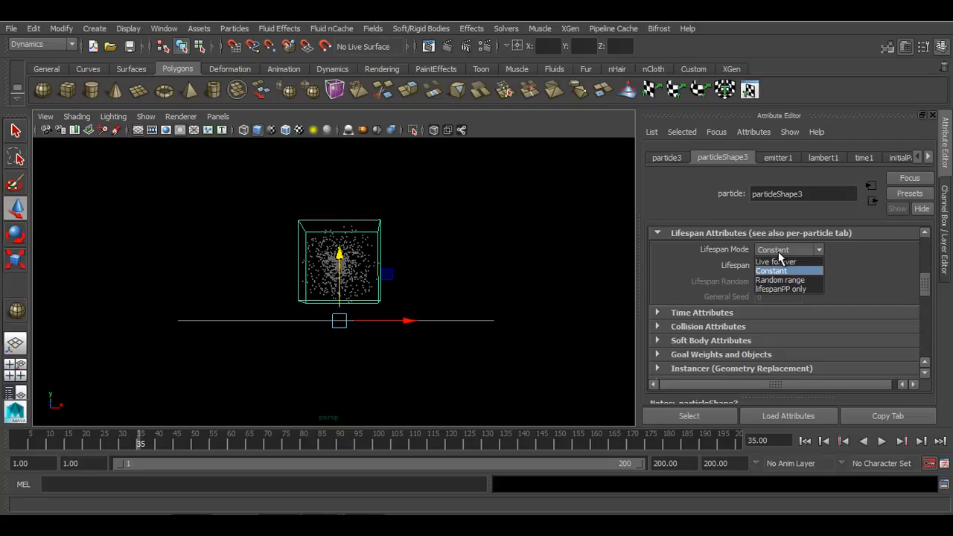
left_click(816, 280)
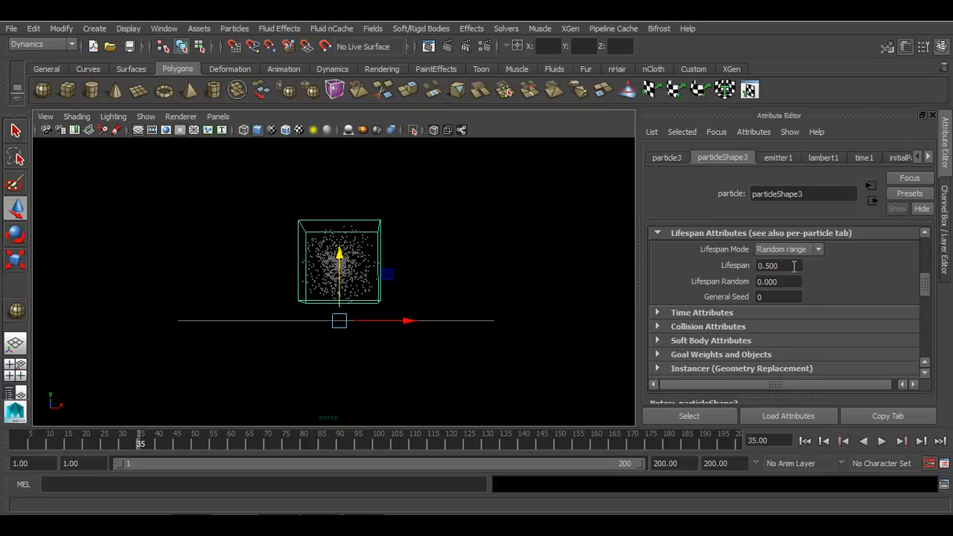
Set Lifespan to 2 and Lifespan Random to 8, then replay the simulation from the start
left_click(794, 266)
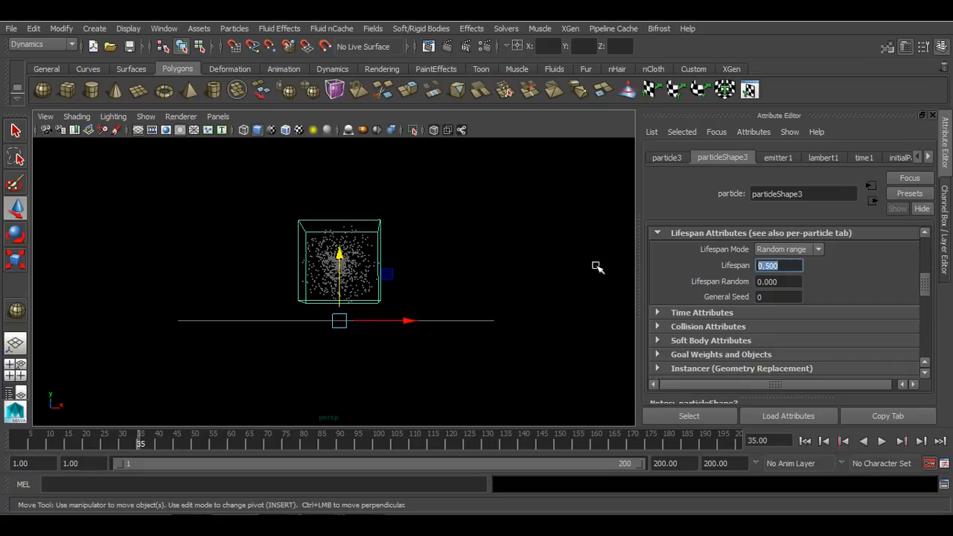
type("2")
key("Return")
left_click(790, 281)
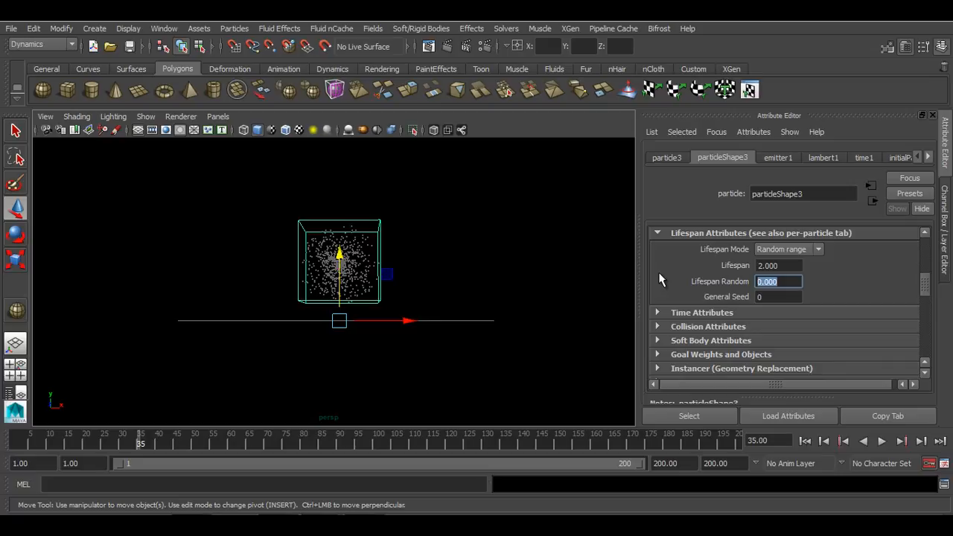
type("8")
key("Return")
left_click(805, 441)
left_click(882, 441)
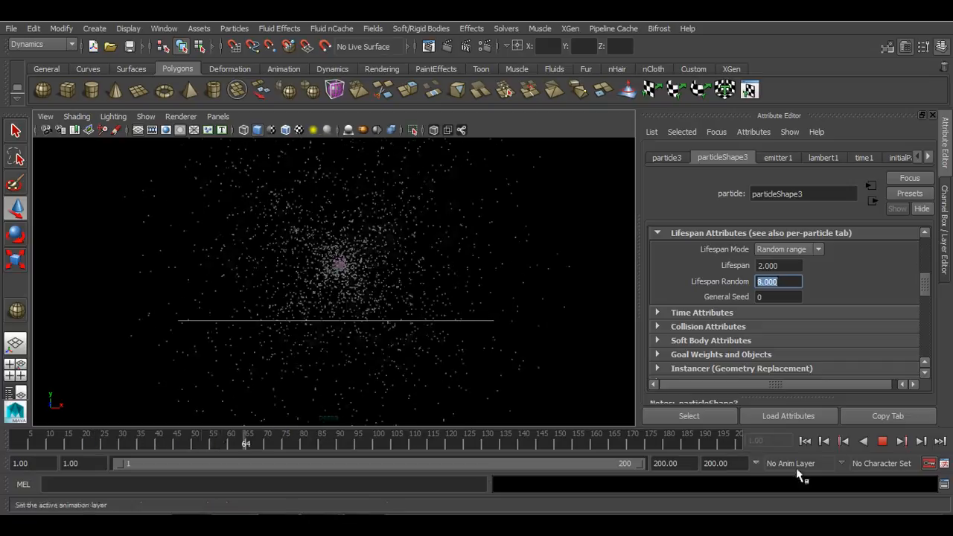
left_click(882, 441)
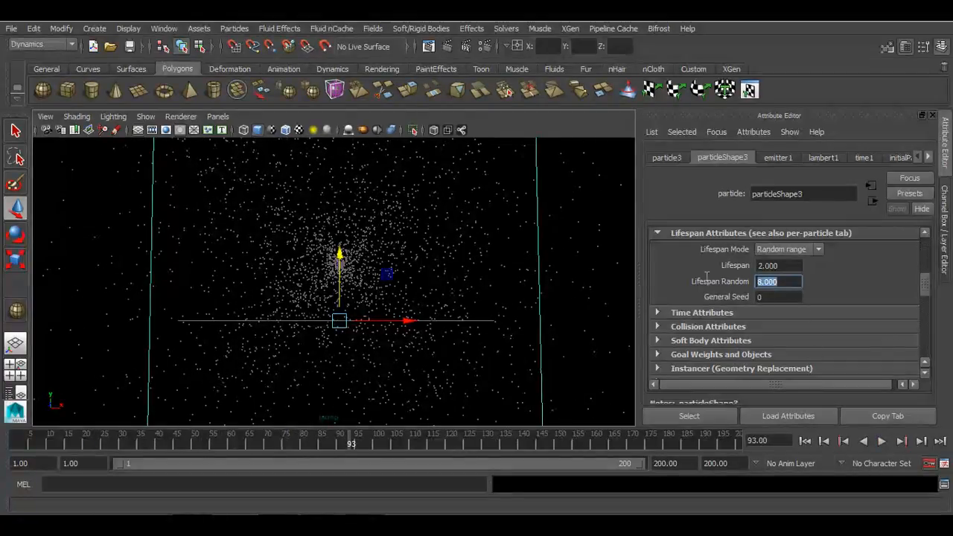
Set Lifespan Random to 2 and Lifespan to 1, then replay the simulation from the start
type("2")
key("Return")
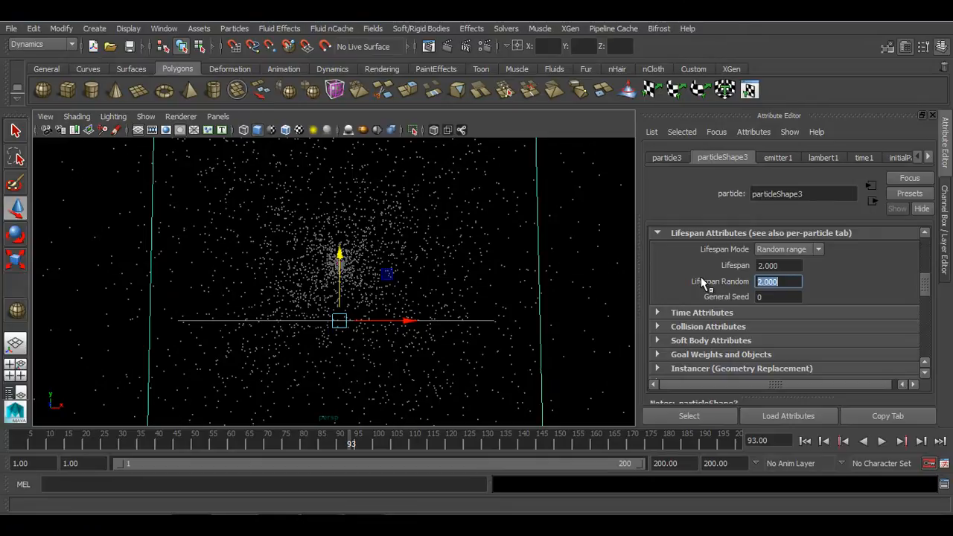
left_click_drag(795, 267, 734, 263)
type("1")
key("Return")
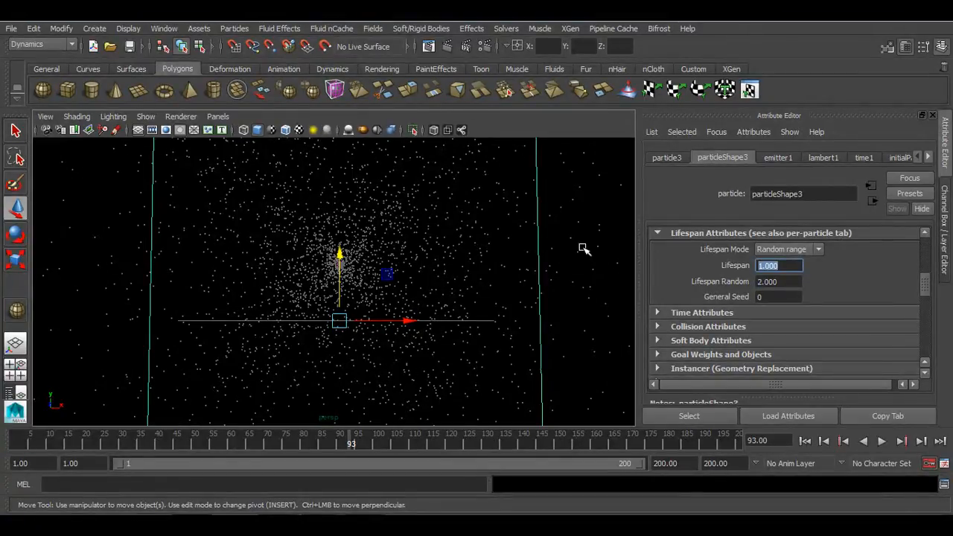
left_click(805, 440)
left_click(883, 442)
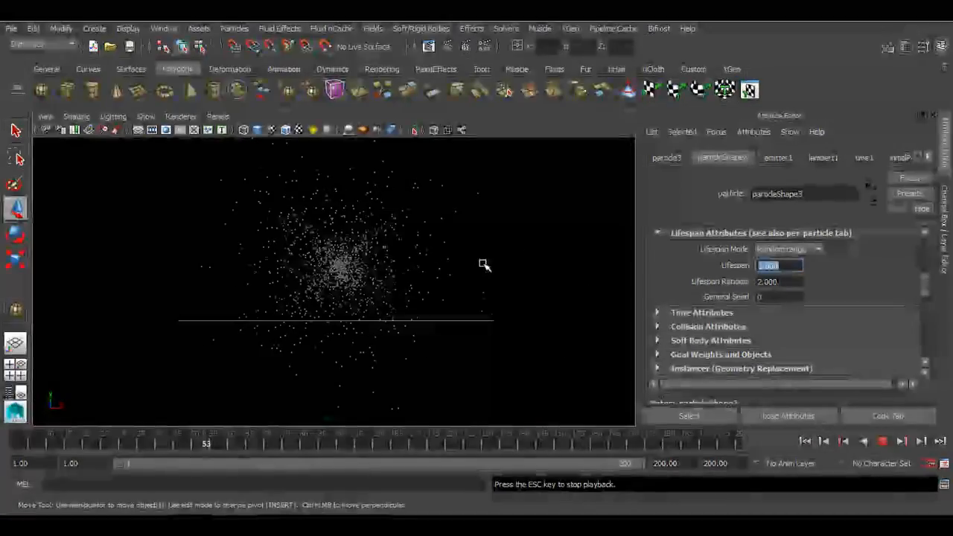
Switch the particles' Lifespan Mode to Live forever and replay the simulation from the start
scroll(482, 266, "down", 5)
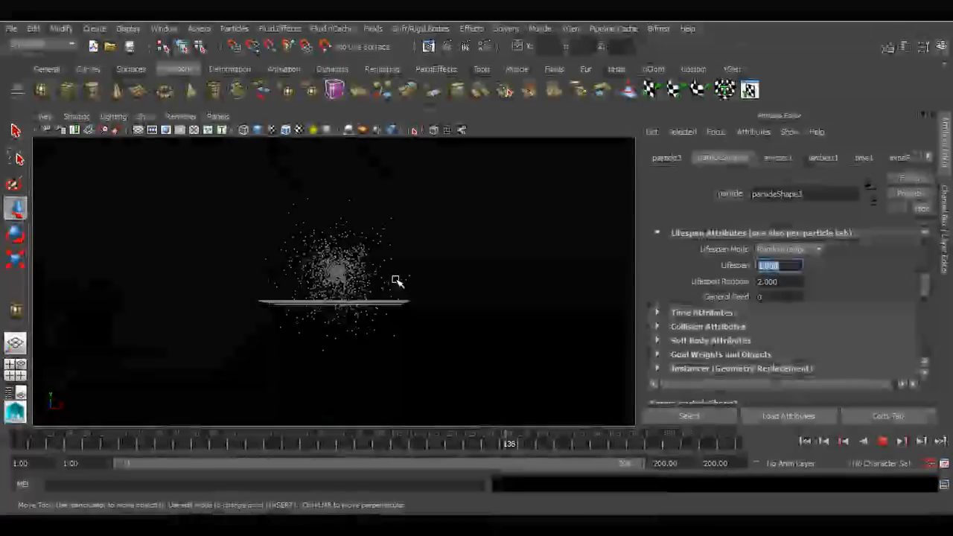
left_click(882, 441)
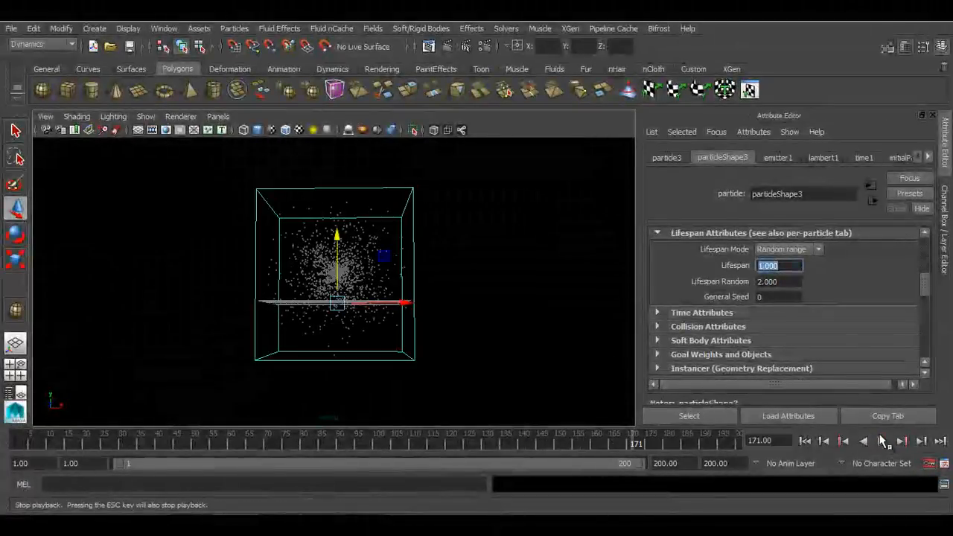
left_click(793, 249)
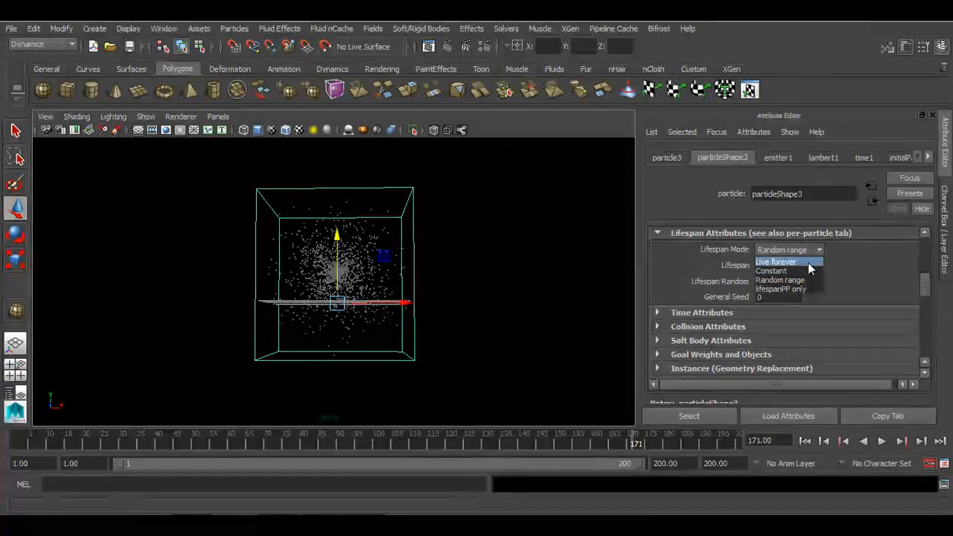
left_click(808, 262)
left_click(805, 441)
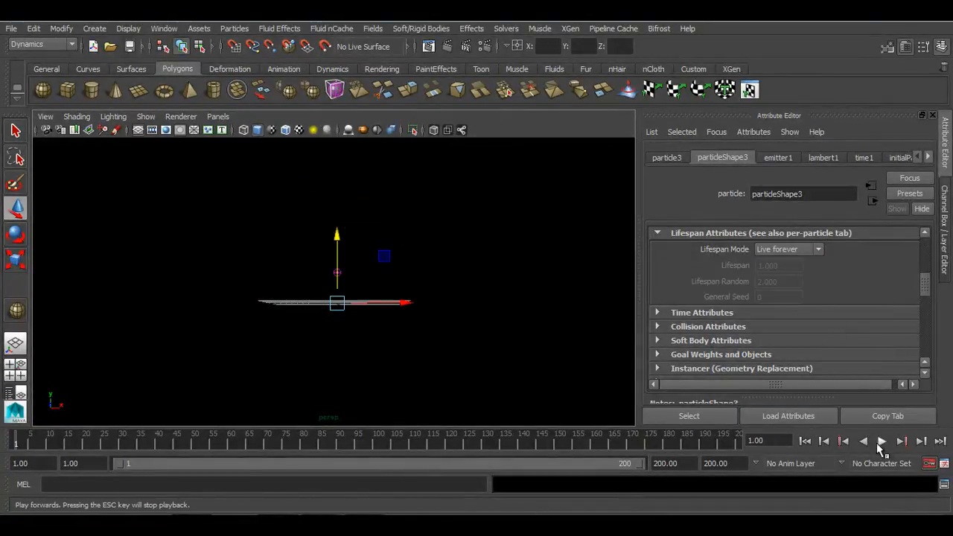
left_click(882, 441)
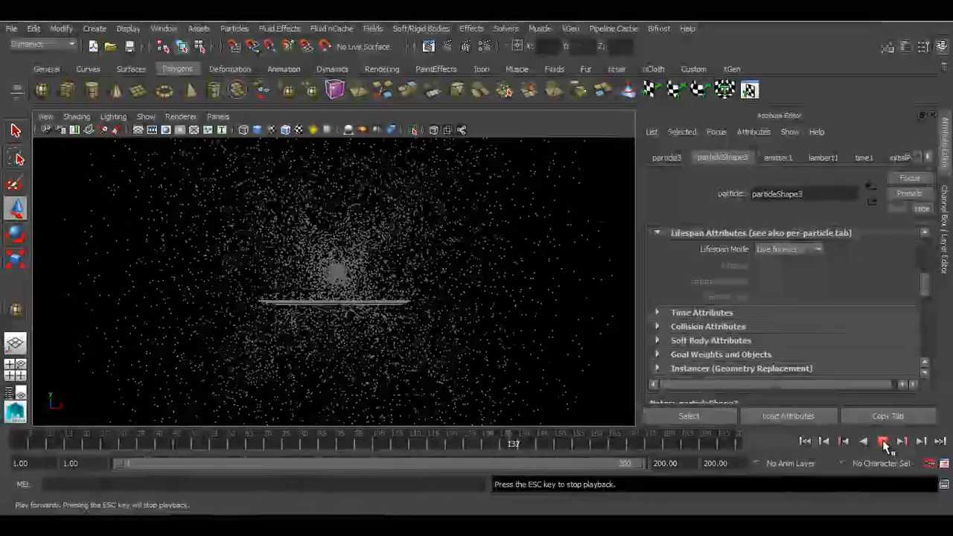
left_click(883, 441)
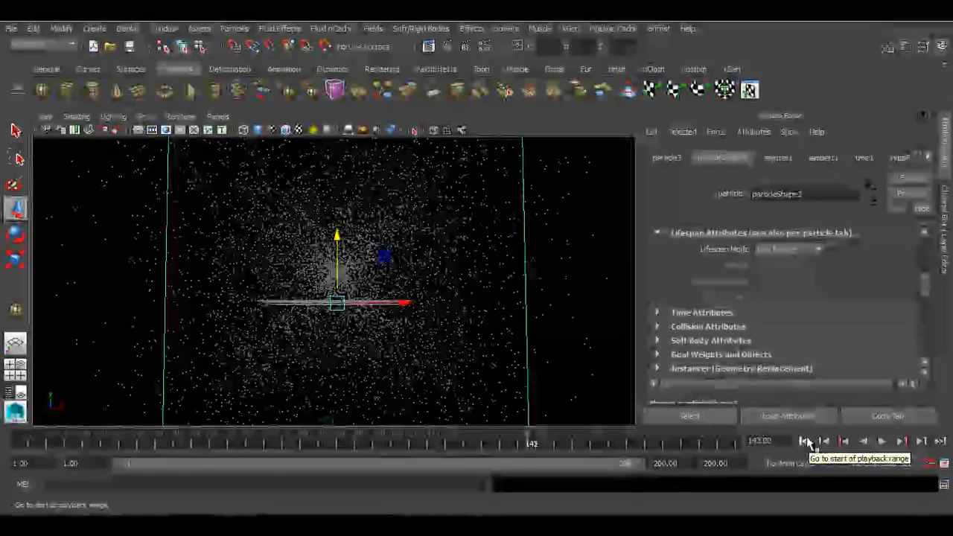
Examine the particles' Render Attributes and the Particle Render Type options
scroll(770, 294, "down", 3)
scroll(771, 297, "up", 2)
left_click(789, 290)
left_click(782, 301)
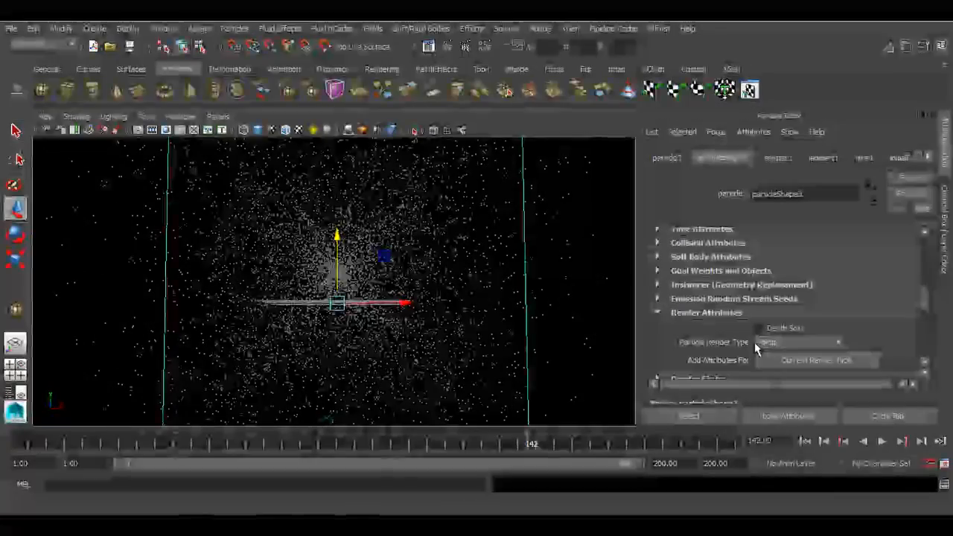
scroll(651, 276, "down", 2)
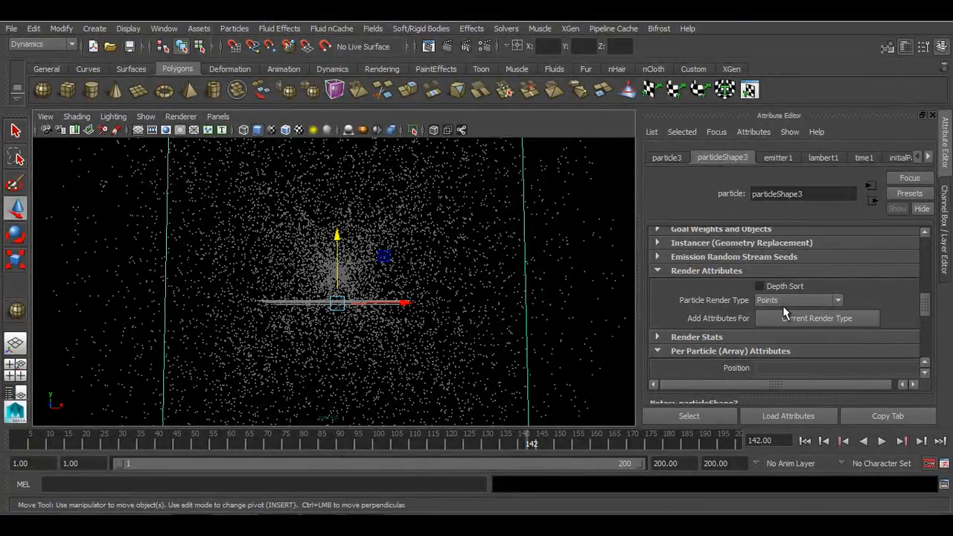
left_click(783, 302)
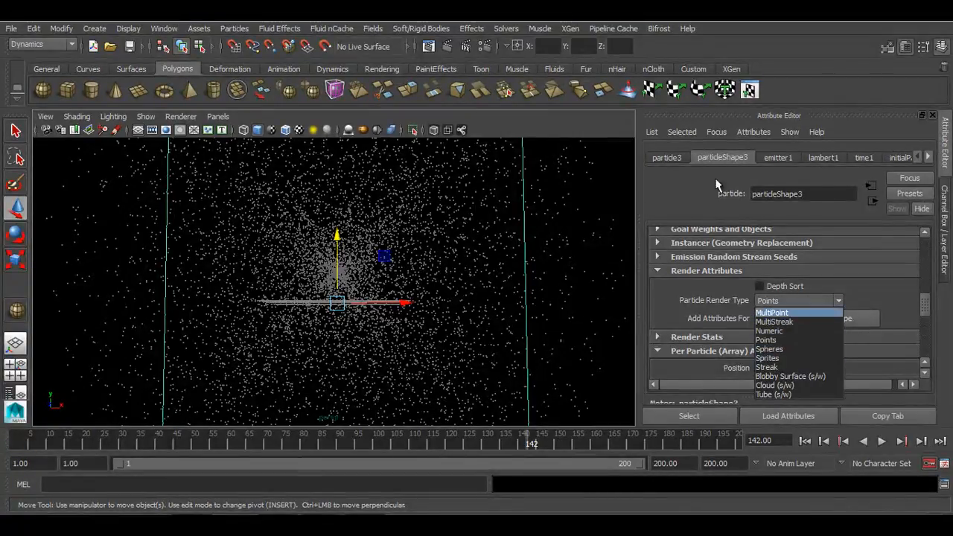
left_click(766, 340)
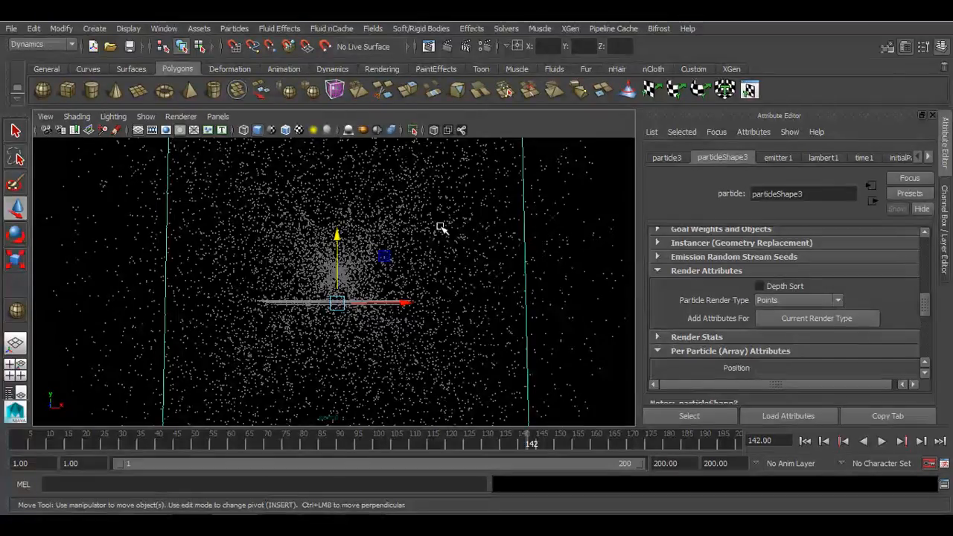
Render the current frame and switch the Render View renderer to Maya Hardware, then close the render window
left_click(447, 46)
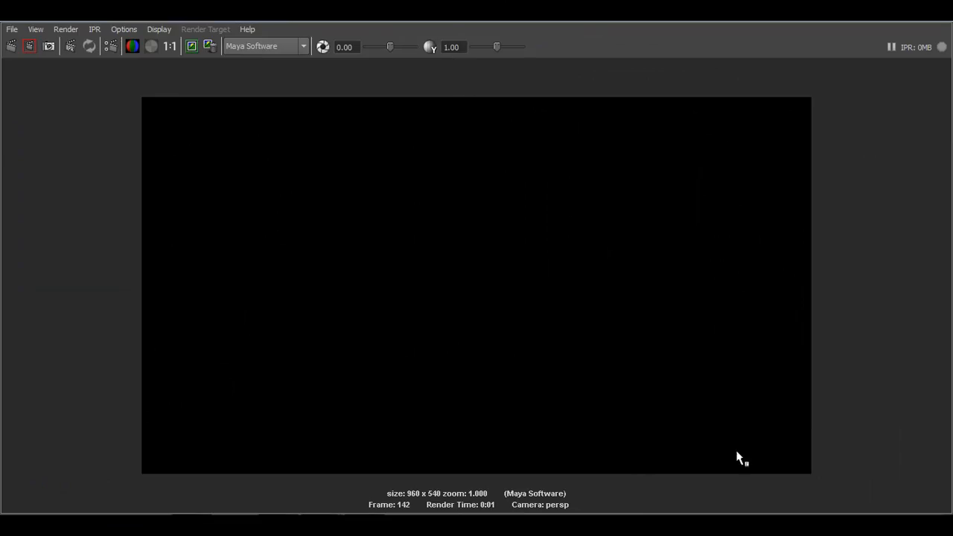
left_click(278, 46)
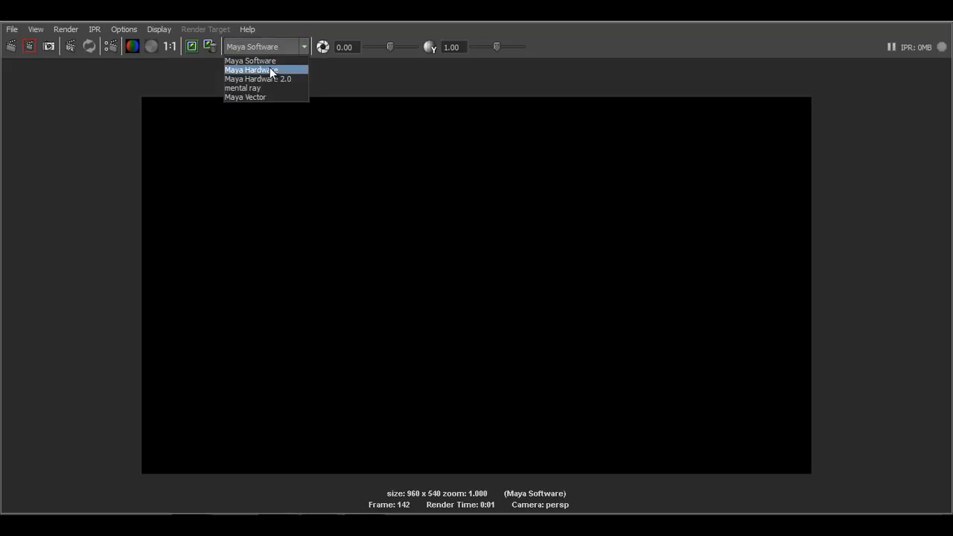
left_click(270, 68)
left_click(942, 12)
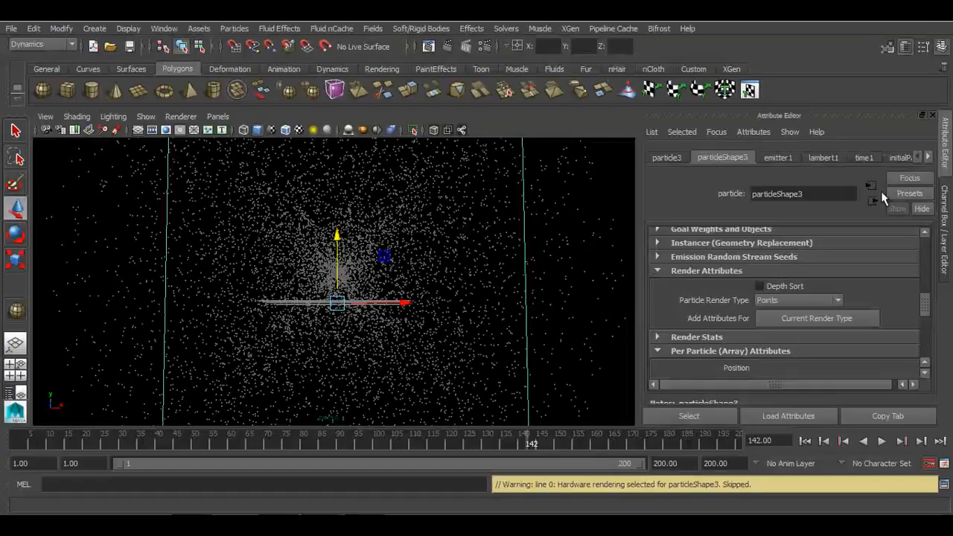
Replay the simulation from the start
left_click(805, 441)
left_click(882, 441)
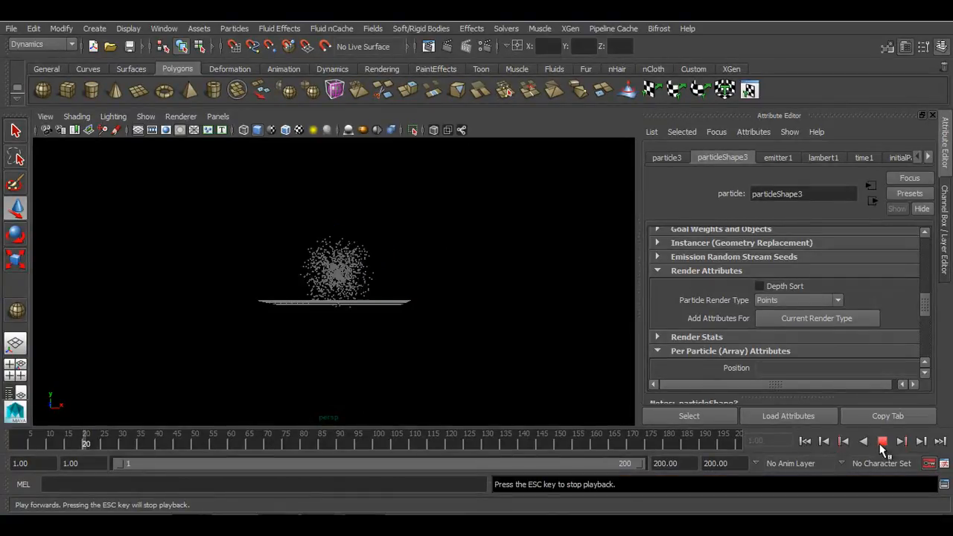
left_click(882, 443)
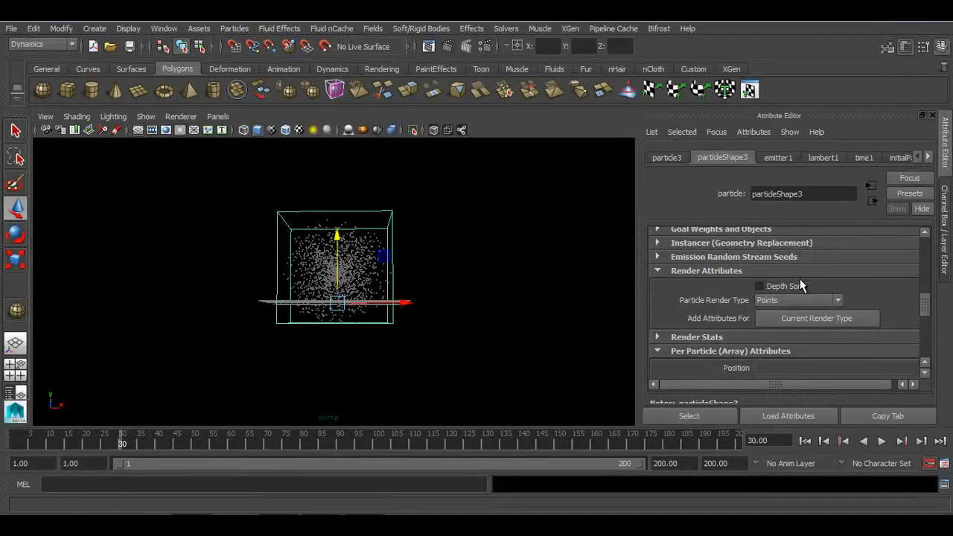
Set the Particle Render Type to MultiPoint and replay the simulation from the start
left_click(796, 305)
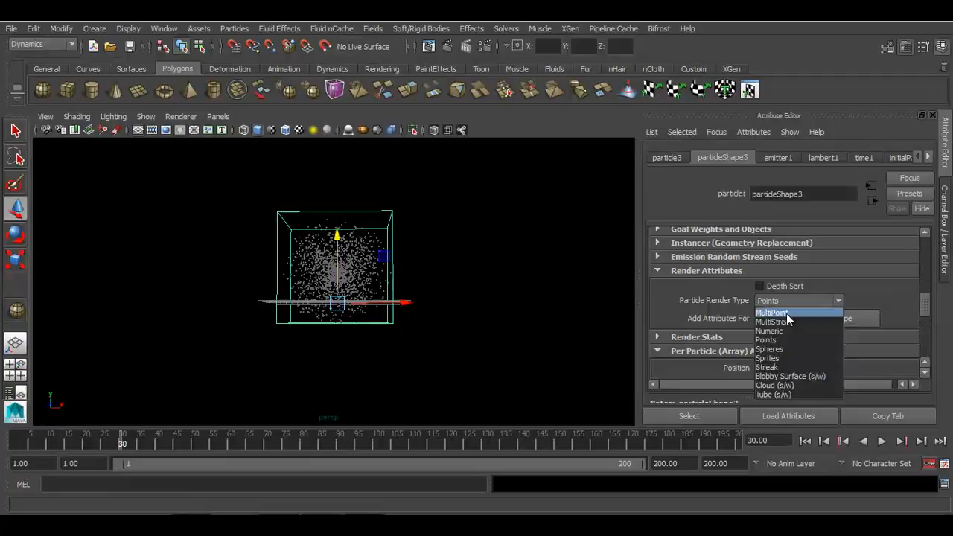
left_click(788, 313)
scroll(387, 328, "up", 5)
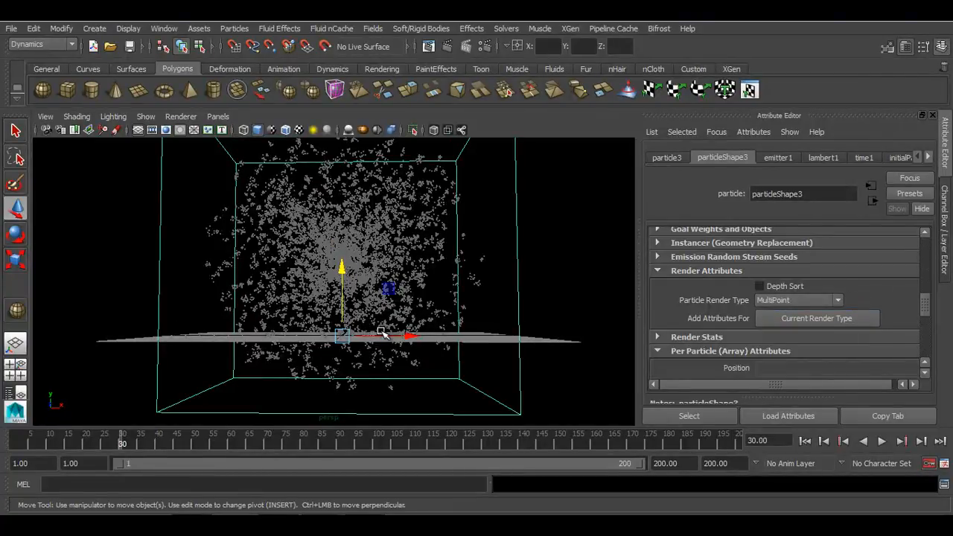
left_click(805, 441)
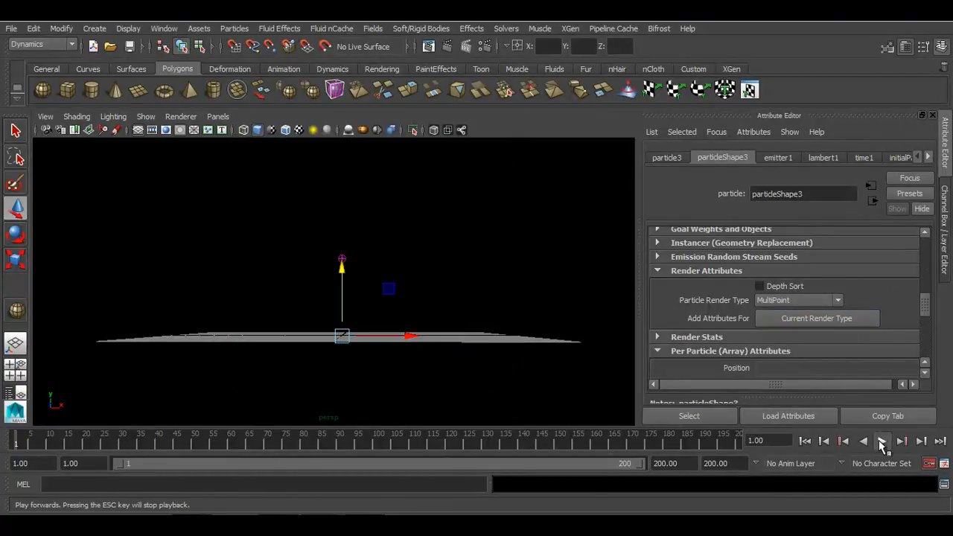
left_click(882, 443)
key("Escape")
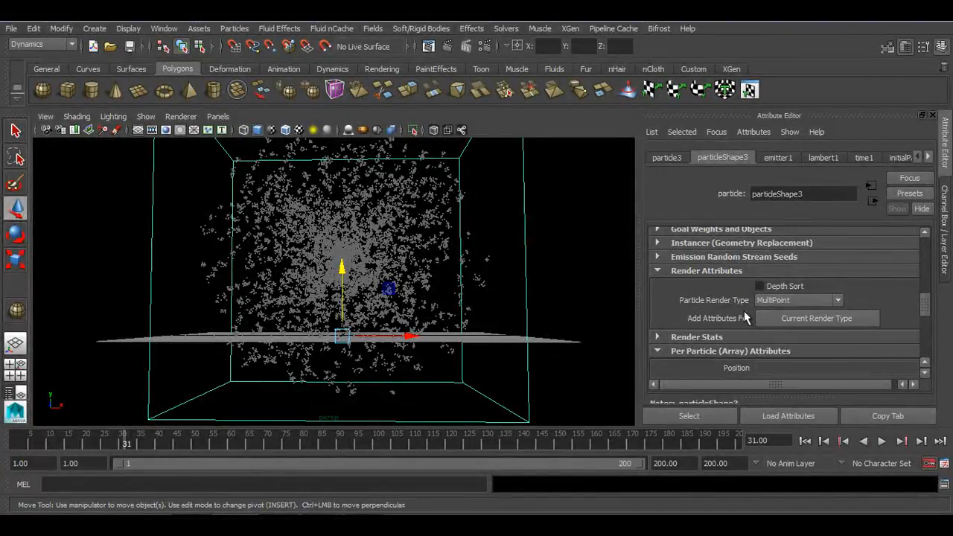
Add the attributes for the current render type and set Multi Count to 50
left_click(785, 319)
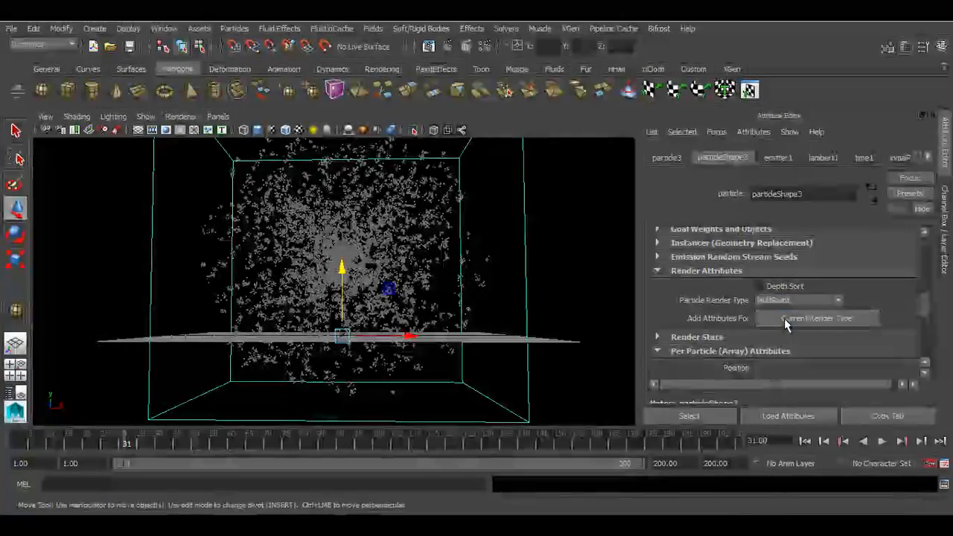
scroll(785, 318, "down", 2)
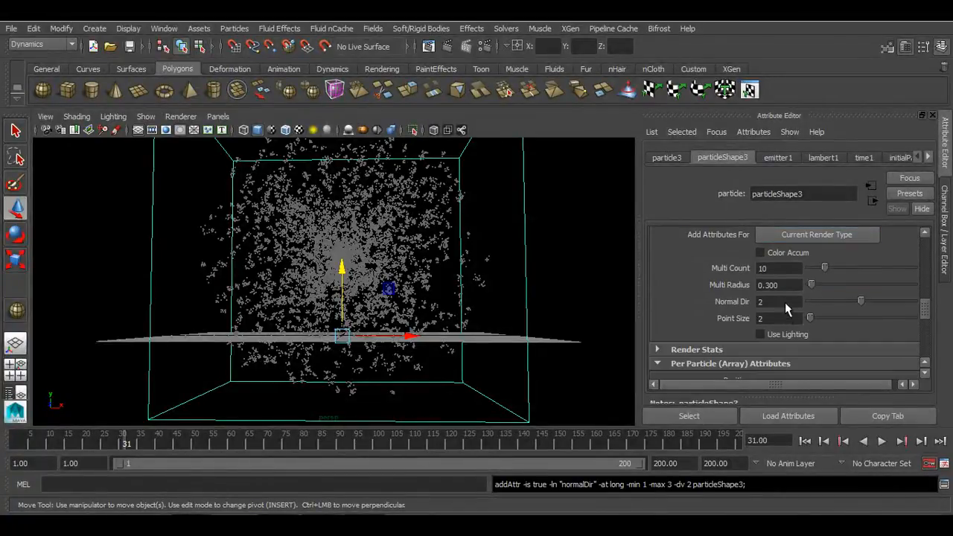
left_click(781, 270)
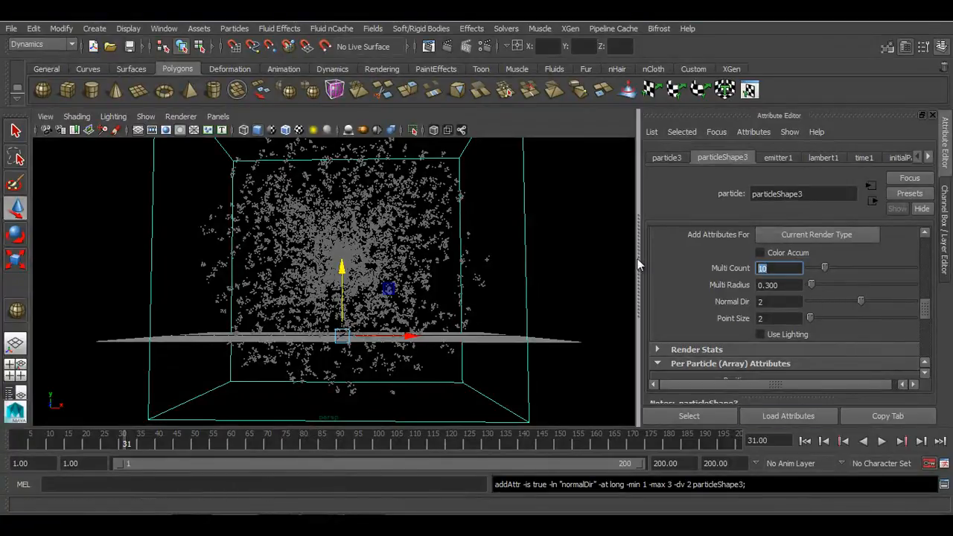
type("50")
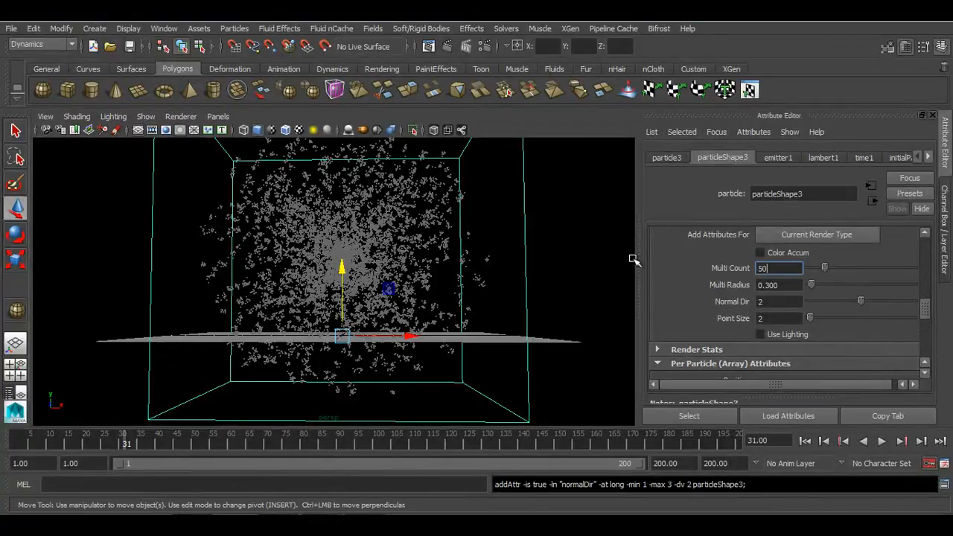
key("Return")
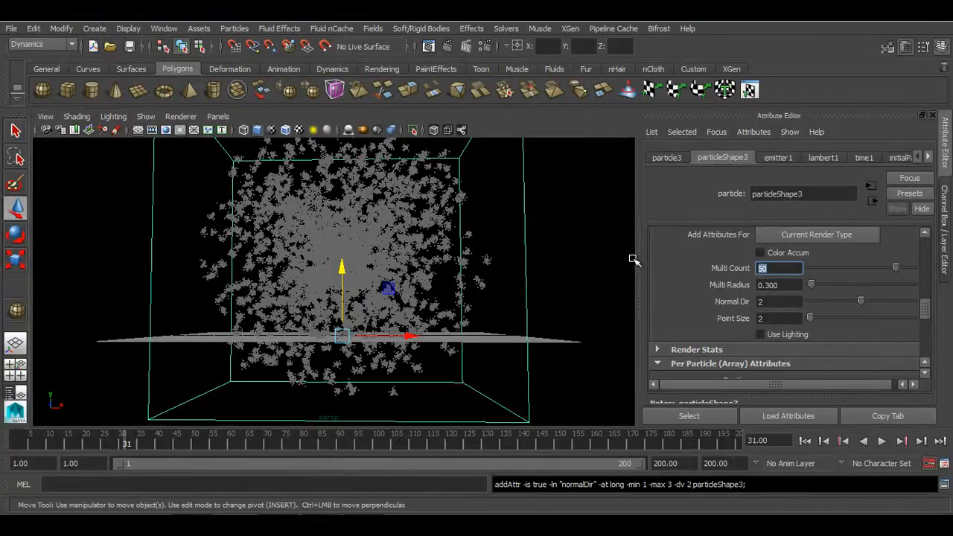
Set Multi Radius to 0.8 and Point Size to 1, then play the simulation
left_click(795, 285)
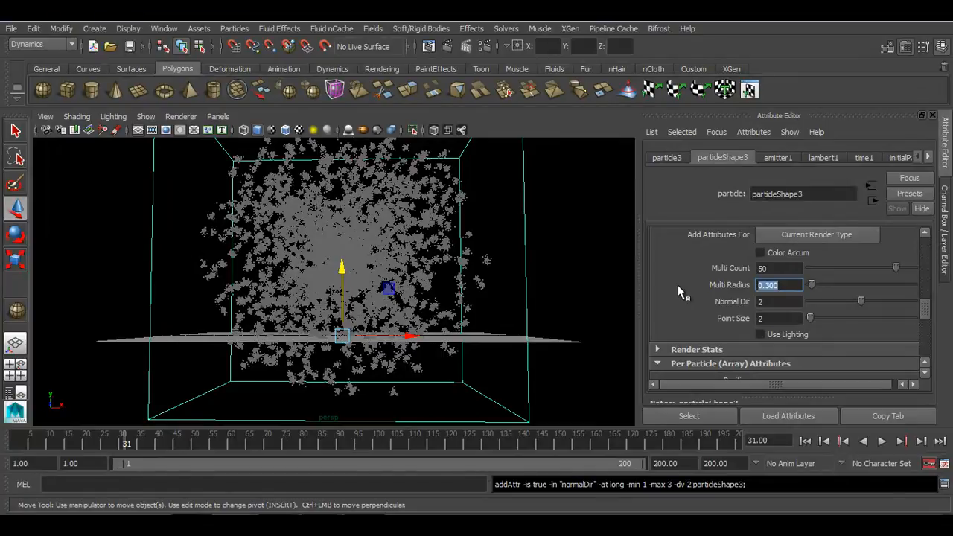
type("0.8")
key("Return")
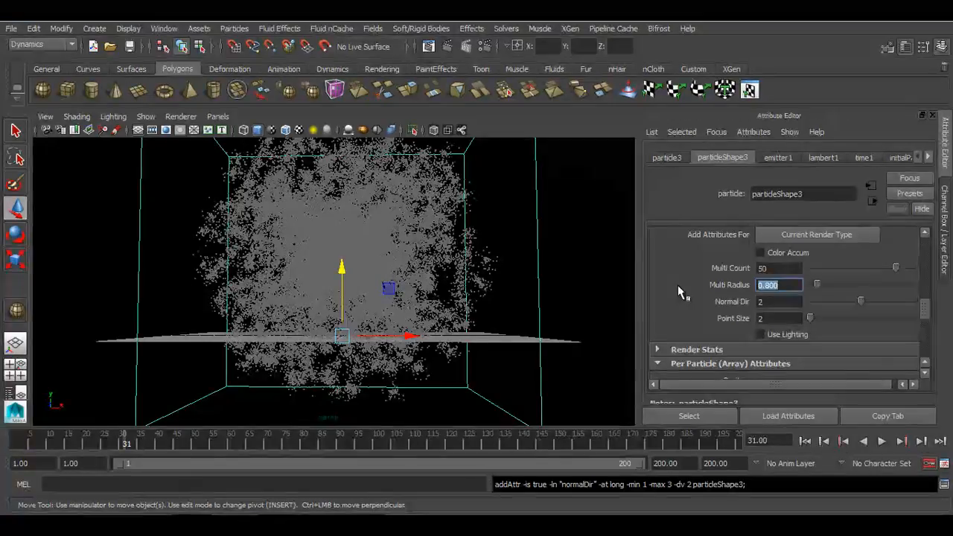
left_click(795, 318)
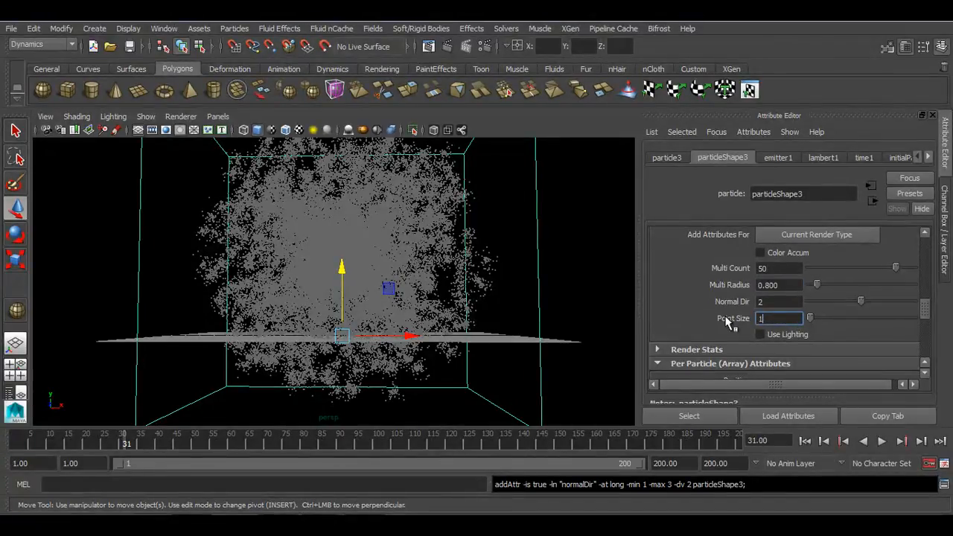
key("Return")
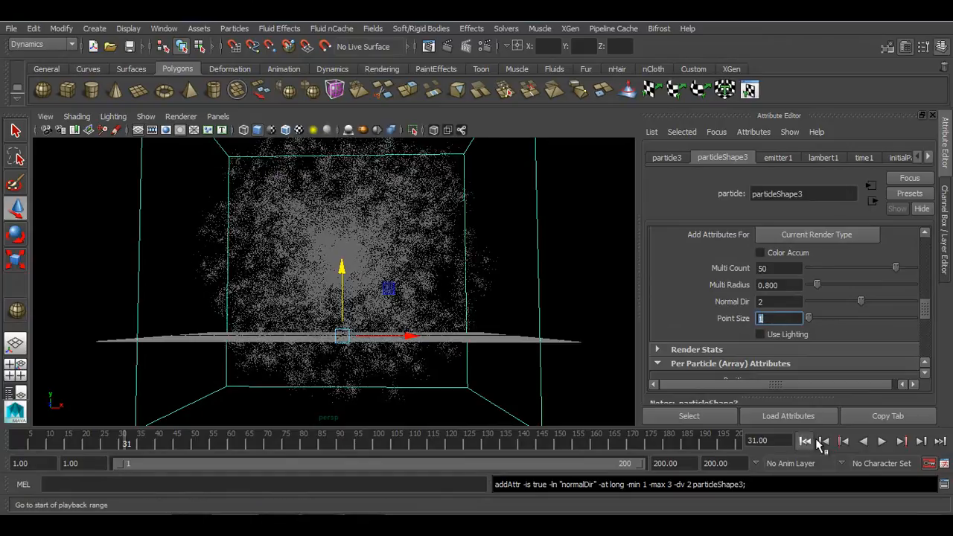
left_click(881, 441)
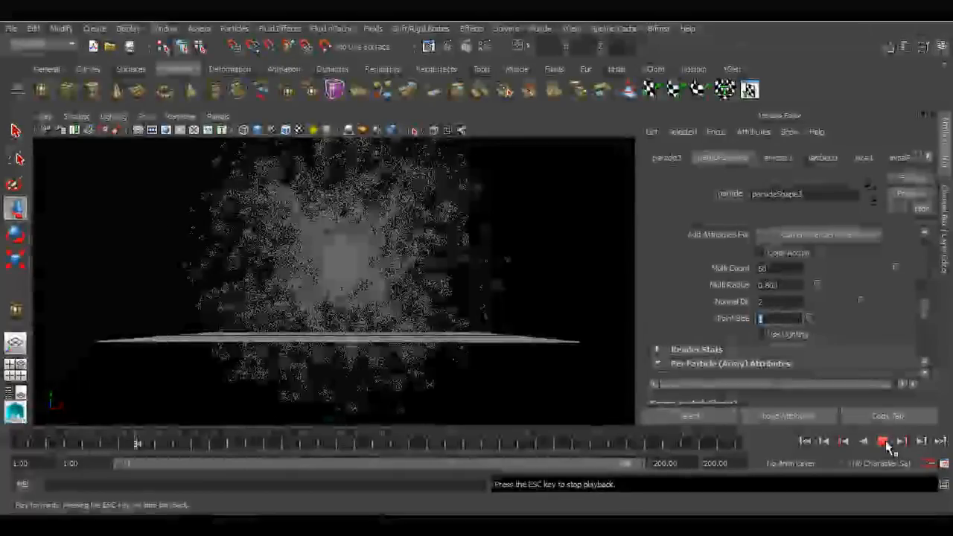
left_click(883, 442)
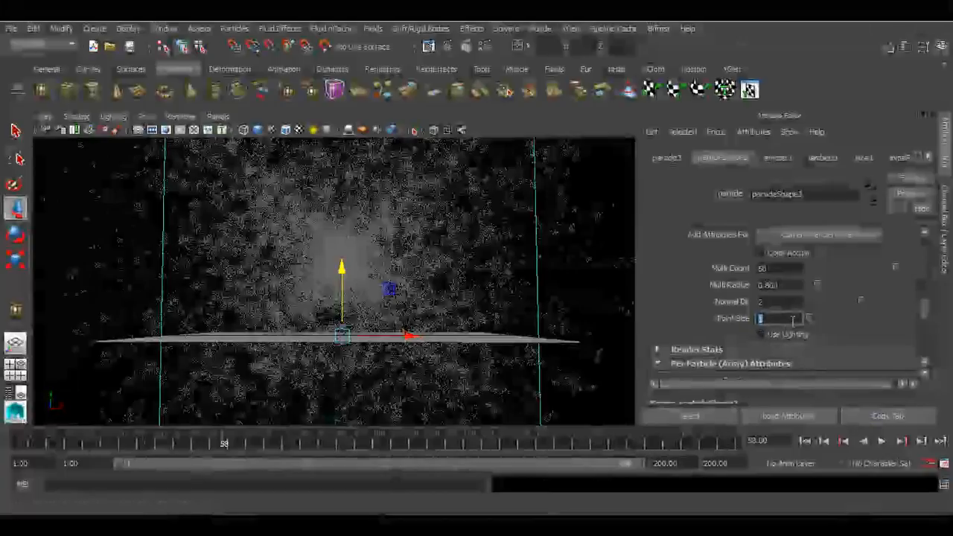
Set Point Size to 5 and replay the simulation from the start
type("5")
key("Return")
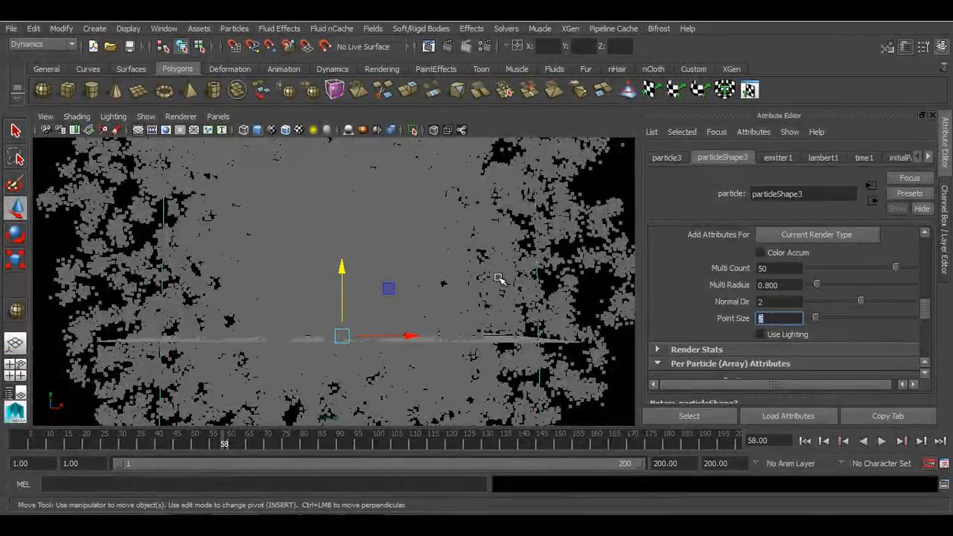
left_click(805, 441)
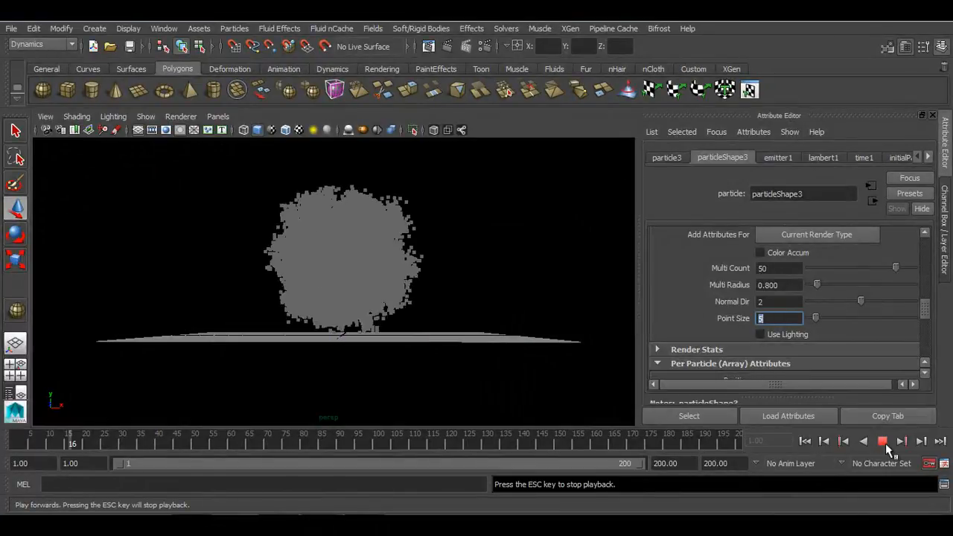
left_click(883, 441)
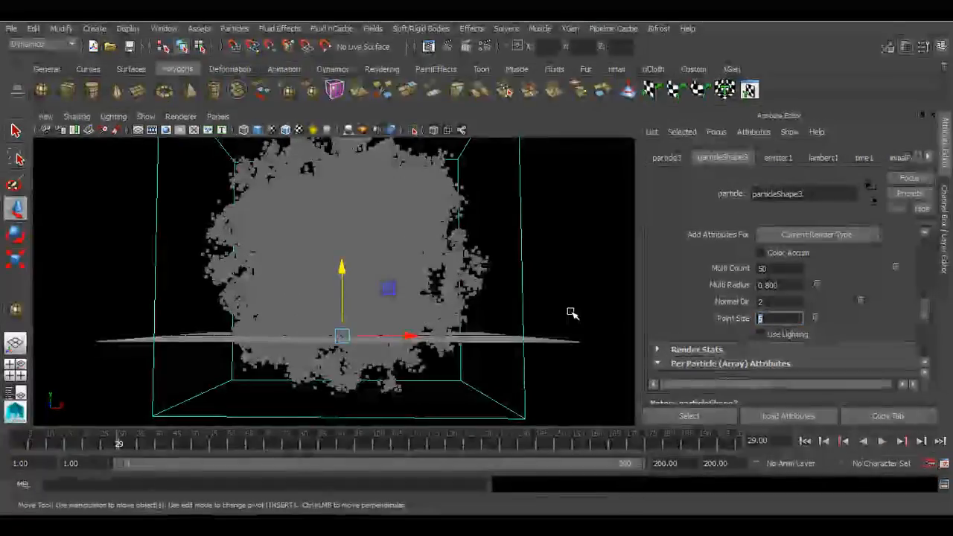
Set Point Size to 1 and switch the Particle Render Type to Streak
type("1")
key("Return")
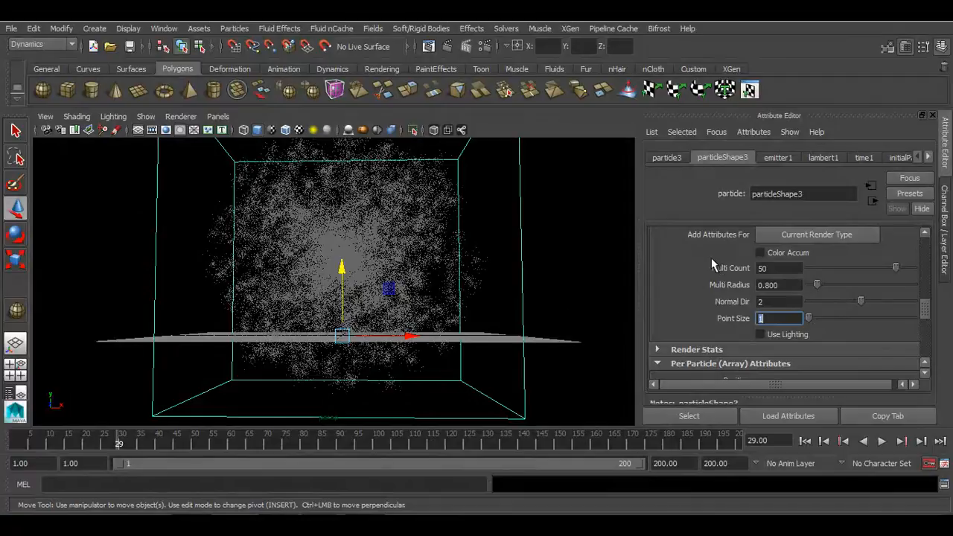
scroll(712, 262, "up", 3)
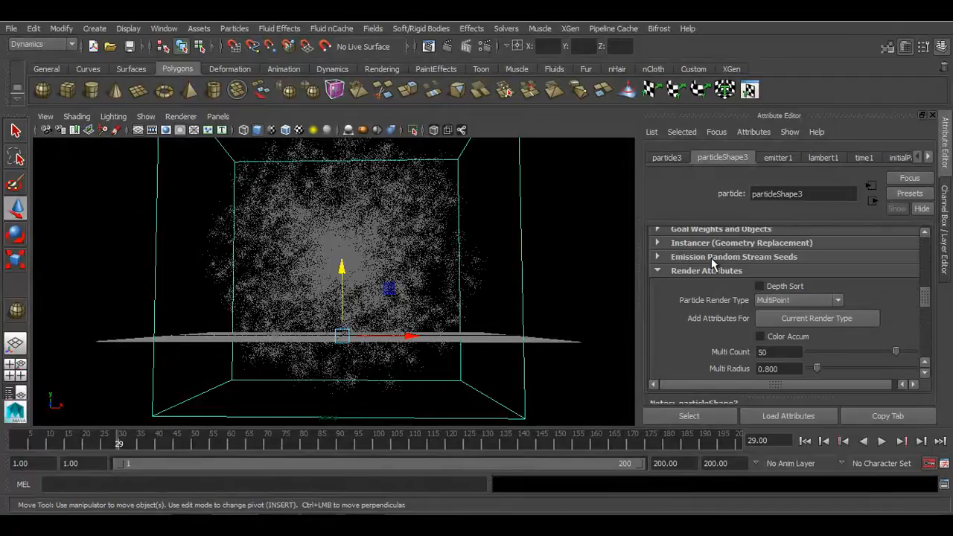
left_click(808, 298)
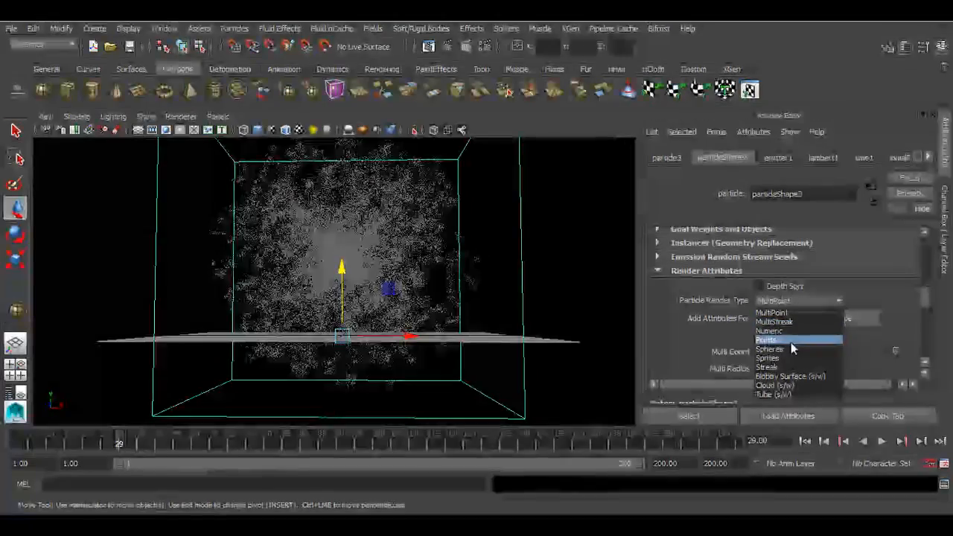
left_click(785, 365)
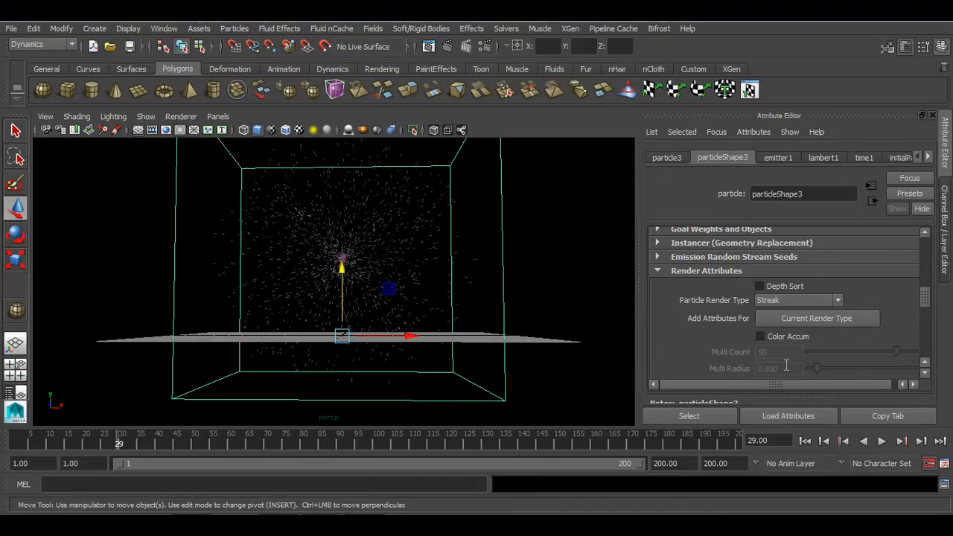
Add the attributes for the current Streak render type
scroll(375, 359, "up", 5)
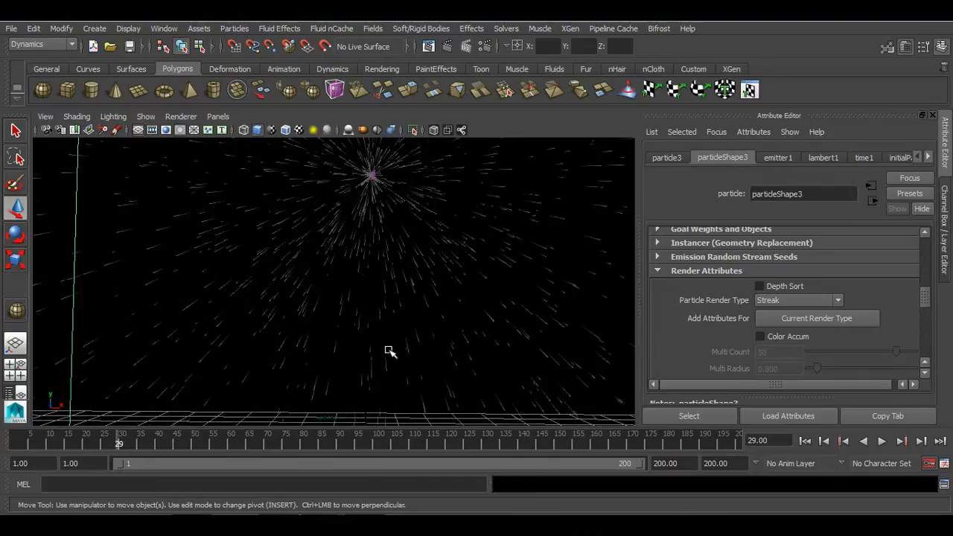
left_click_drag(419, 278, 323, 291, "alt")
right_click_drag(323, 292, 351, 307, "alt")
left_click_drag(351, 308, 521, 328, "alt")
left_click(809, 319)
scroll(803, 320, "down", 2)
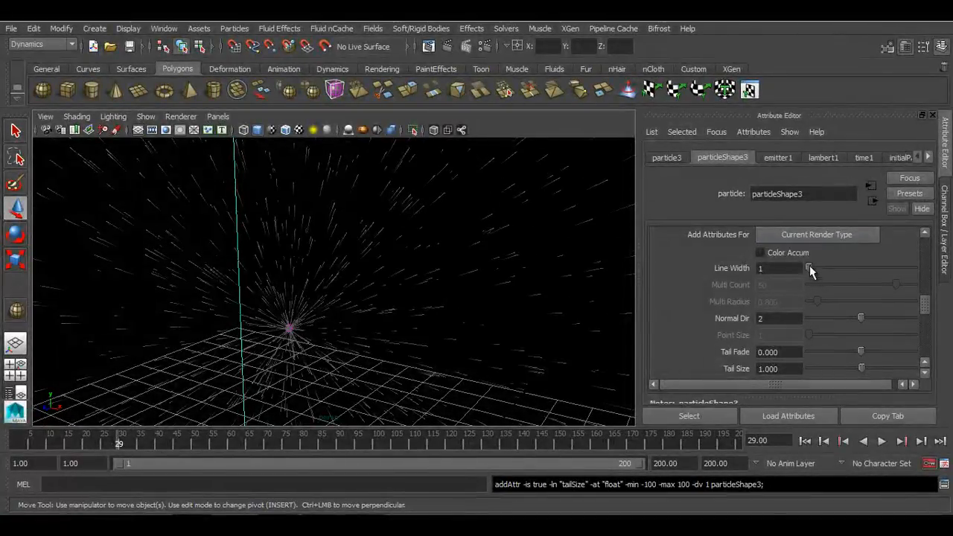
Try a wider Line Width with its slider, then set it back to 1
mouse_move(809, 266)
left_mouse_down()
mouse_move(860, 267)
mouse_move(787, 272)
mouse_move(886, 276)
left_mouse_up()
left_click_drag(377, 285, 453, 294, "alt")
right_click_drag(453, 294, 543, 335, "alt")
left_click_drag(887, 267, 793, 269)
Increase Tail Size with its slider and replay the simulation from the start
scroll(841, 318, "down", 2)
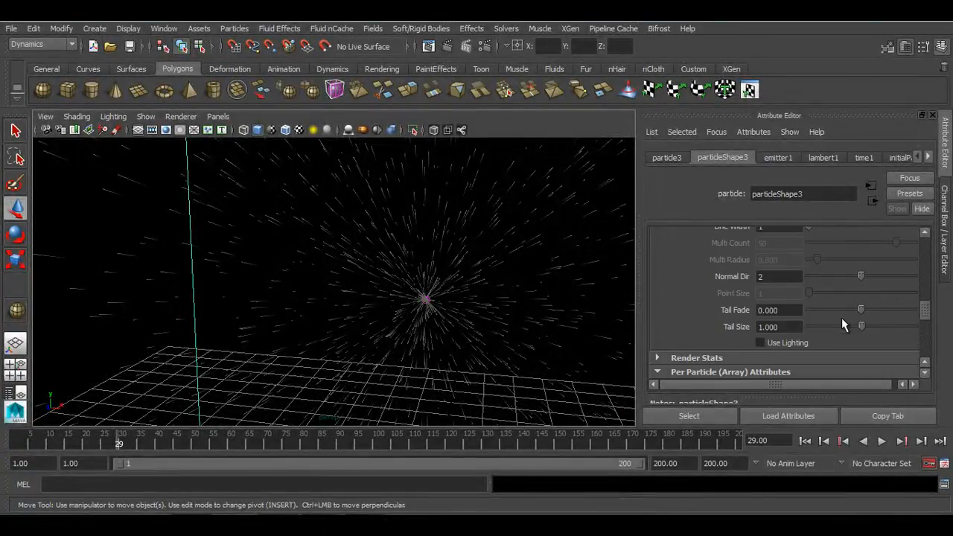
left_click_drag(860, 329, 862, 330)
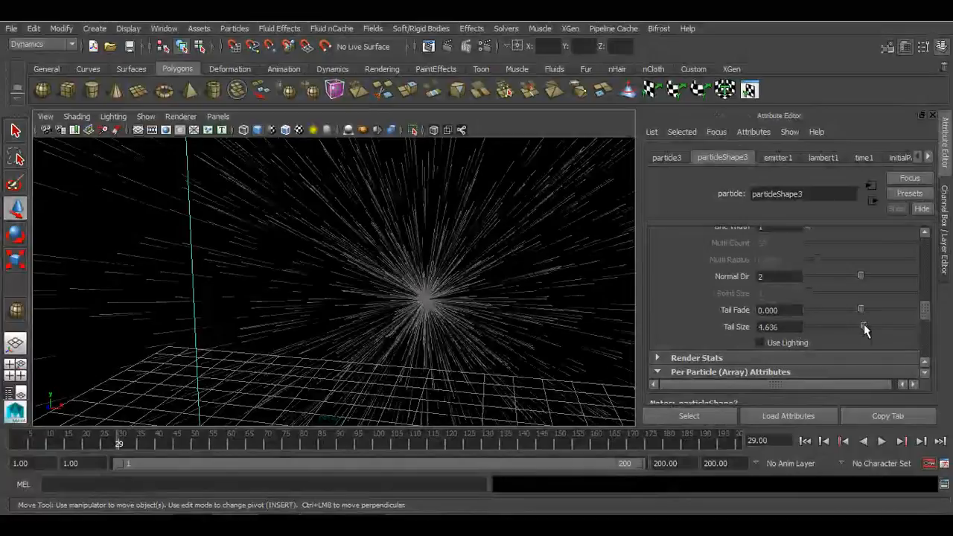
left_click_drag(511, 360, 597, 334, "alt")
left_click(805, 441)
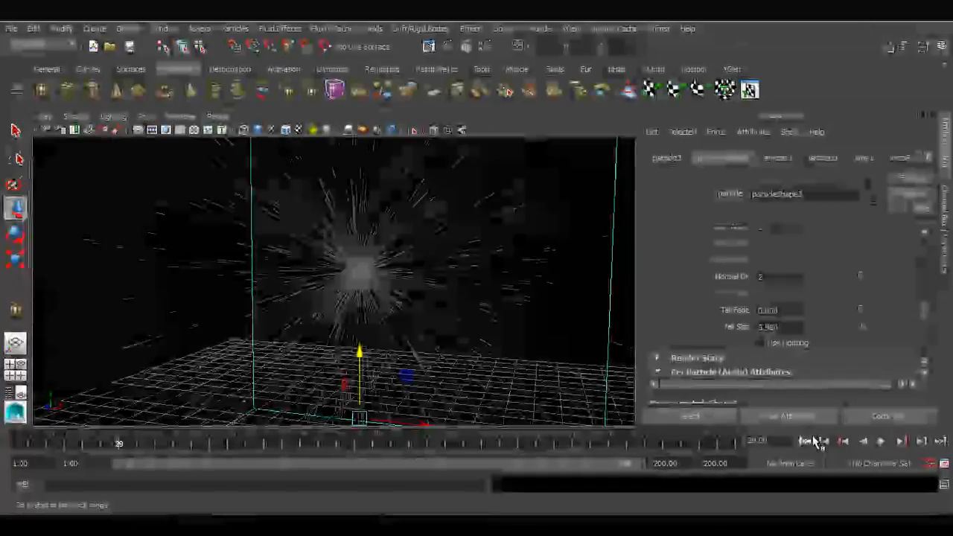
left_click(882, 441)
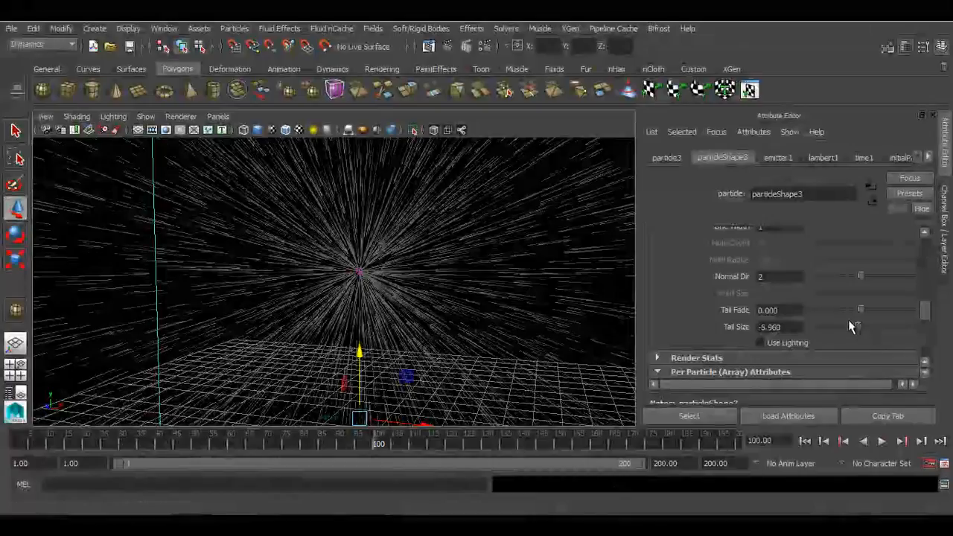
Raise Tail Fade to about 0.92 with its slider and replay the simulation from the start
left_click_drag(861, 310, 883, 311)
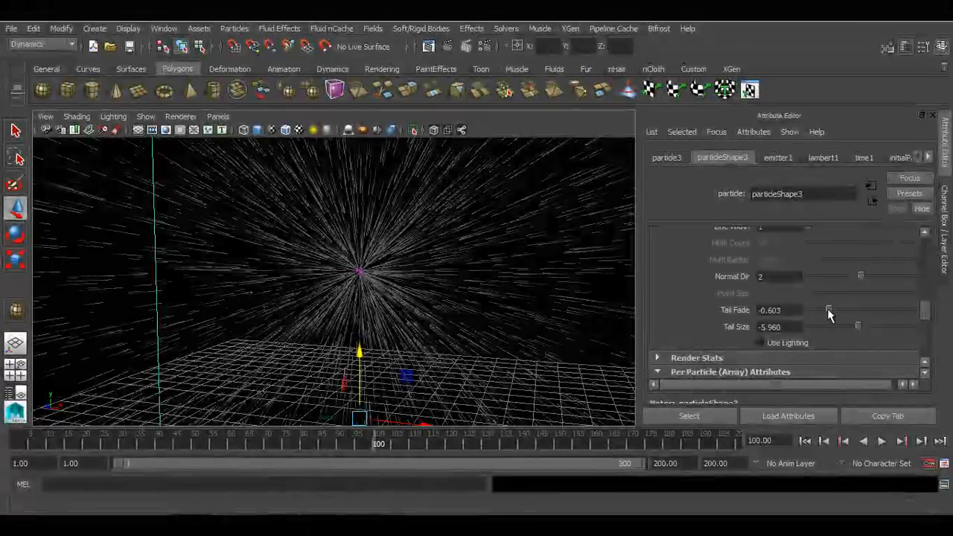
left_click_drag(828, 310, 846, 310)
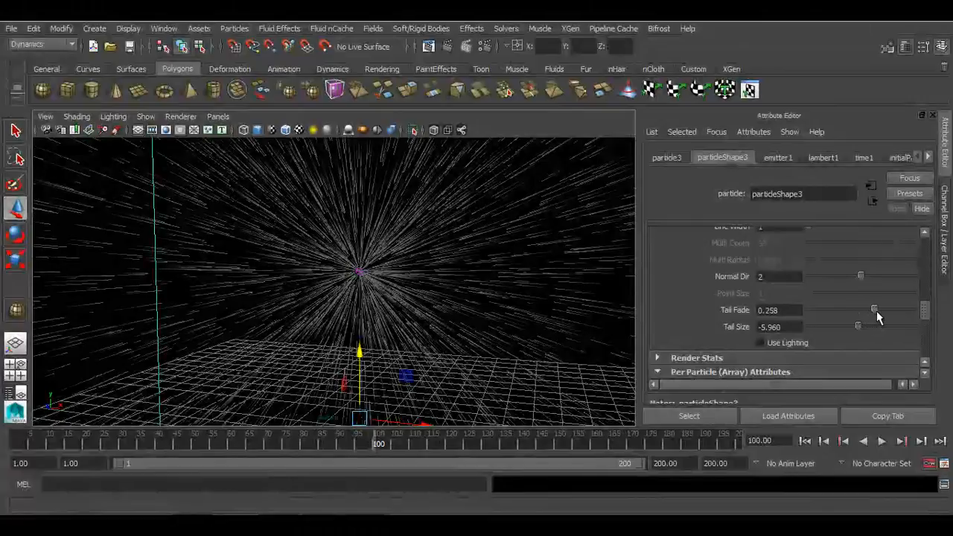
left_click_drag(892, 312, 909, 312)
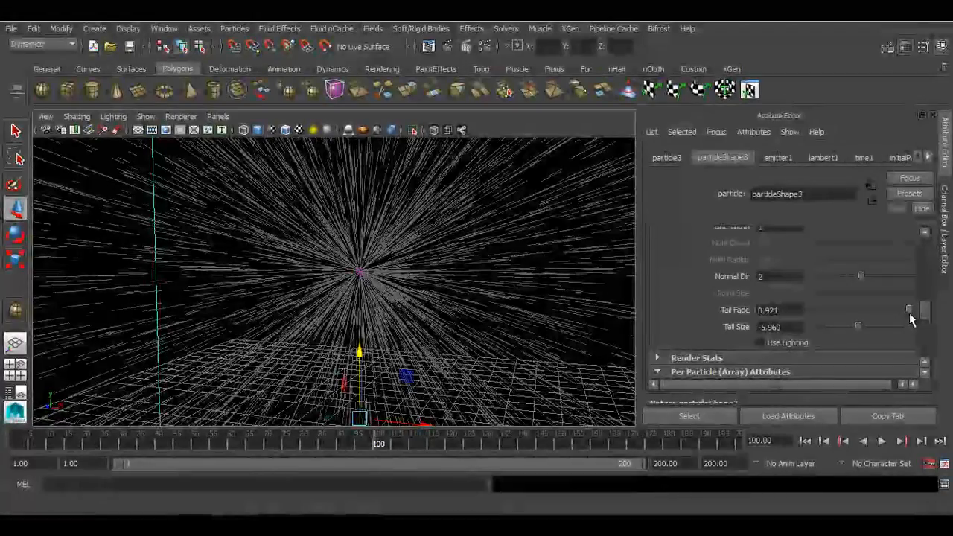
left_click(820, 444)
left_click(883, 441)
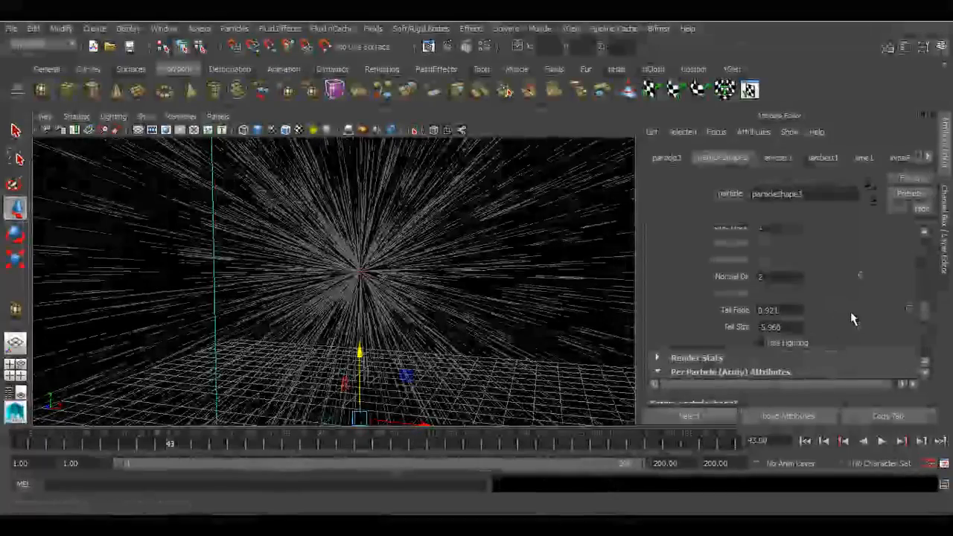
Set Tail Fade to about -0.42 and Tail Size to 1, then replay the simulation from the start
left_click(841, 307)
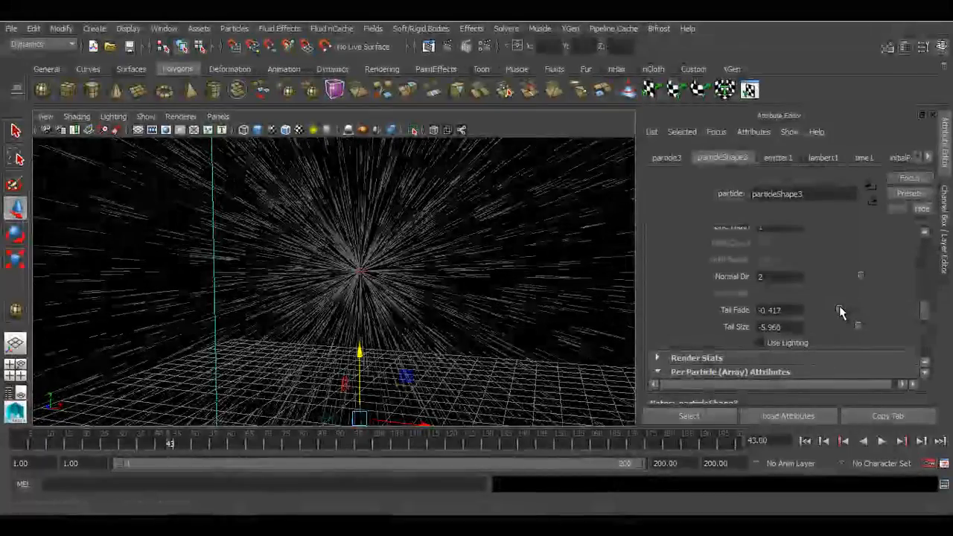
mouse_move(856, 327)
left_mouse_down()
mouse_move(848, 323)
mouse_move(863, 329)
left_mouse_up()
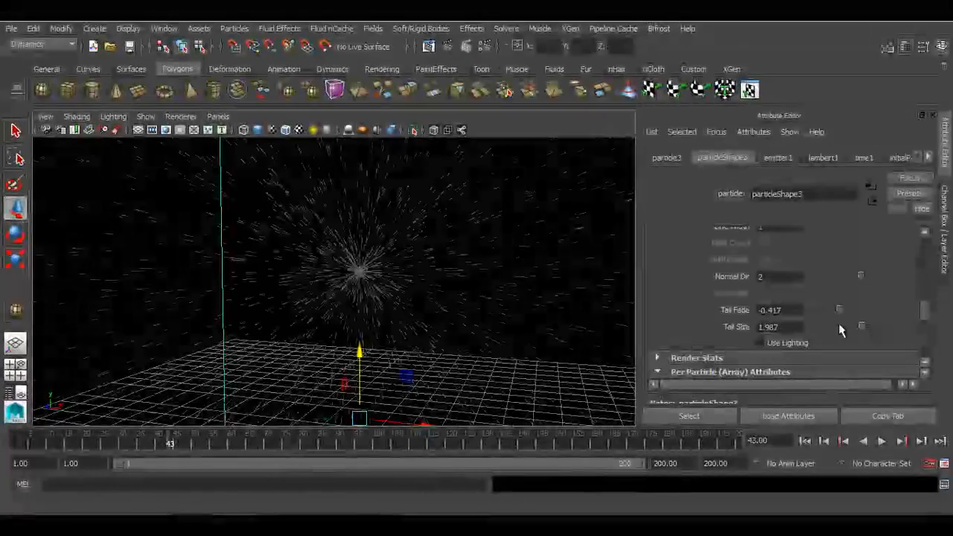
type("1")
key("Return")
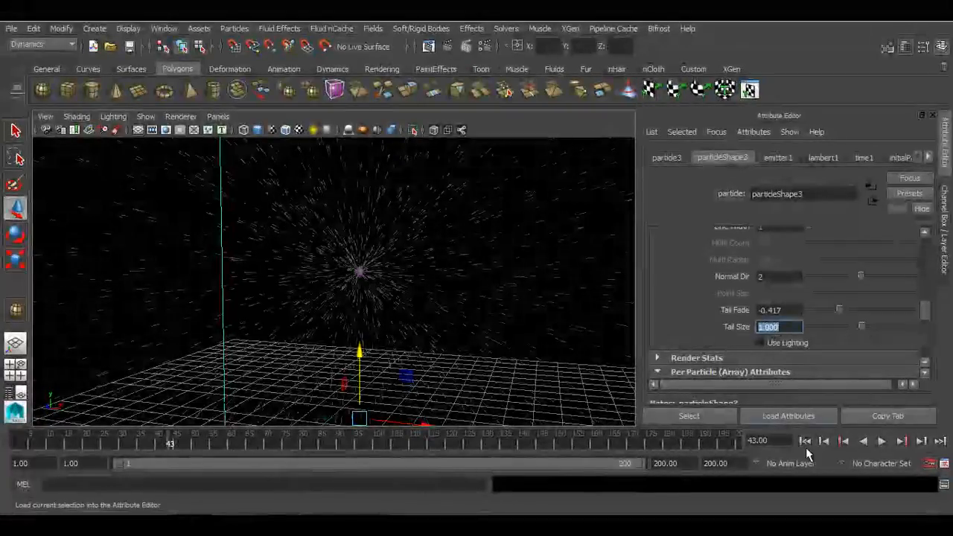
left_click(805, 441)
left_click(881, 441)
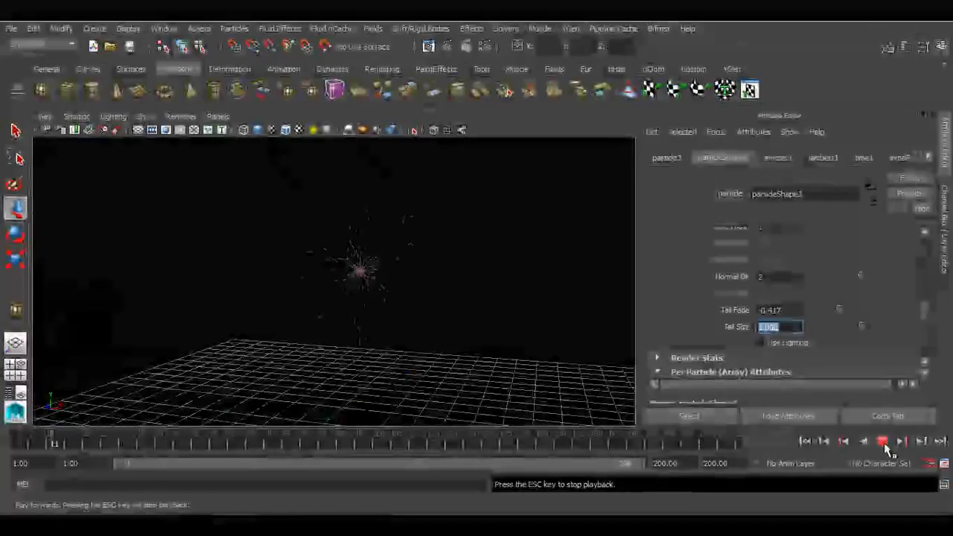
Switch the Particle Render Type to MultiStreak and replay the simulation from the start
scroll(802, 296, "up", 3)
scroll(801, 296, "up", 2)
left_click(806, 300)
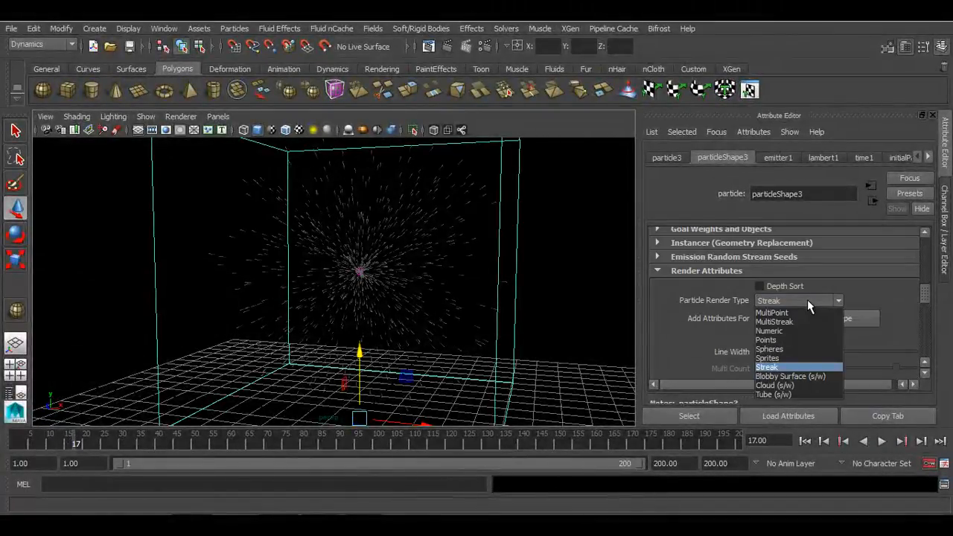
left_click(804, 324)
left_click_drag(625, 345, 532, 345, "alt")
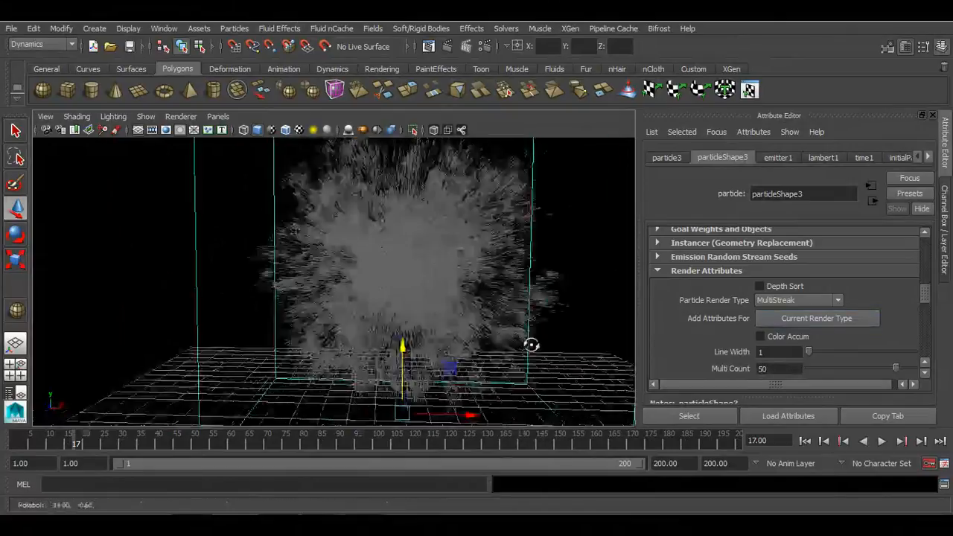
right_click_drag(531, 345, 571, 400, "alt")
middle_click_drag(489, 344, 436, 338, "alt")
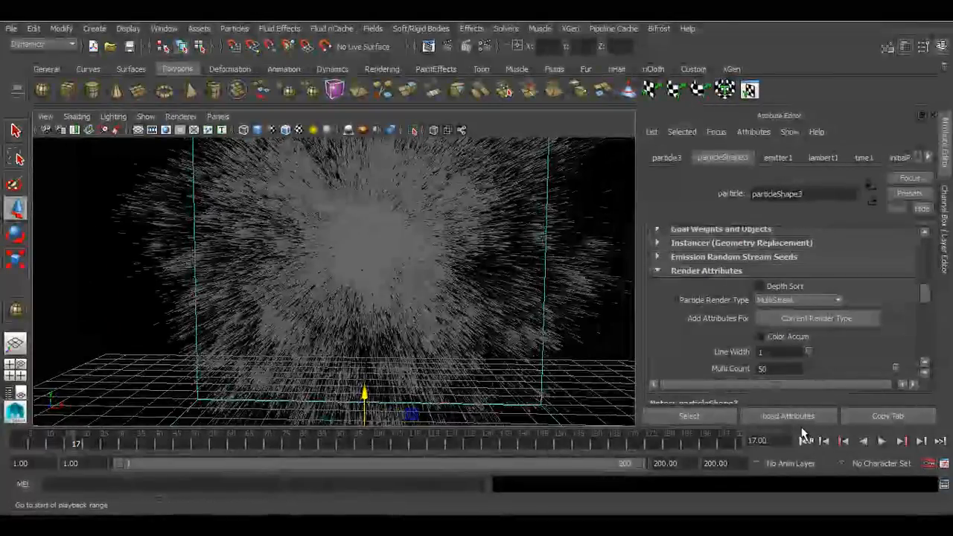
left_click(805, 441)
left_click(881, 441)
left_click_drag(417, 298, 355, 313, "alt")
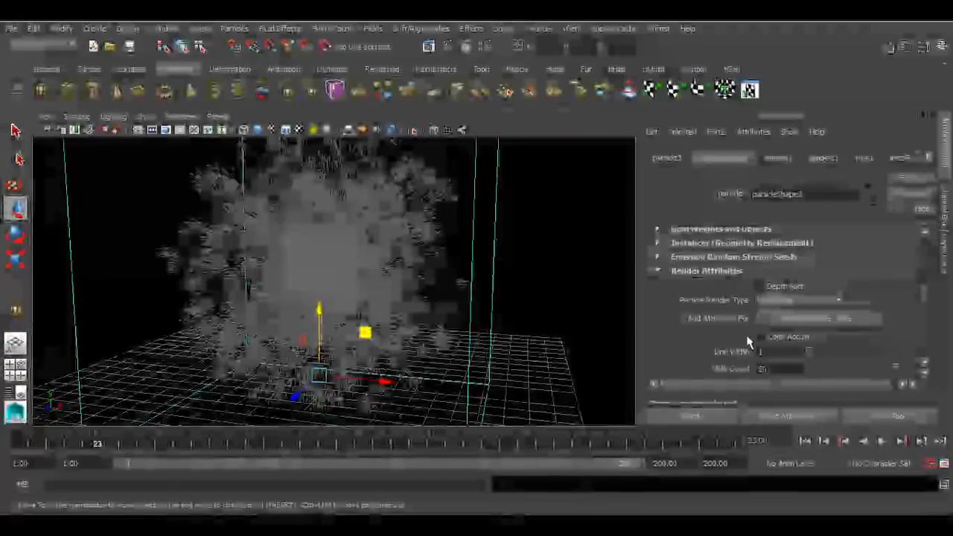
Switch the Particle Render Type to Numeric
scroll(771, 339, "down", 1)
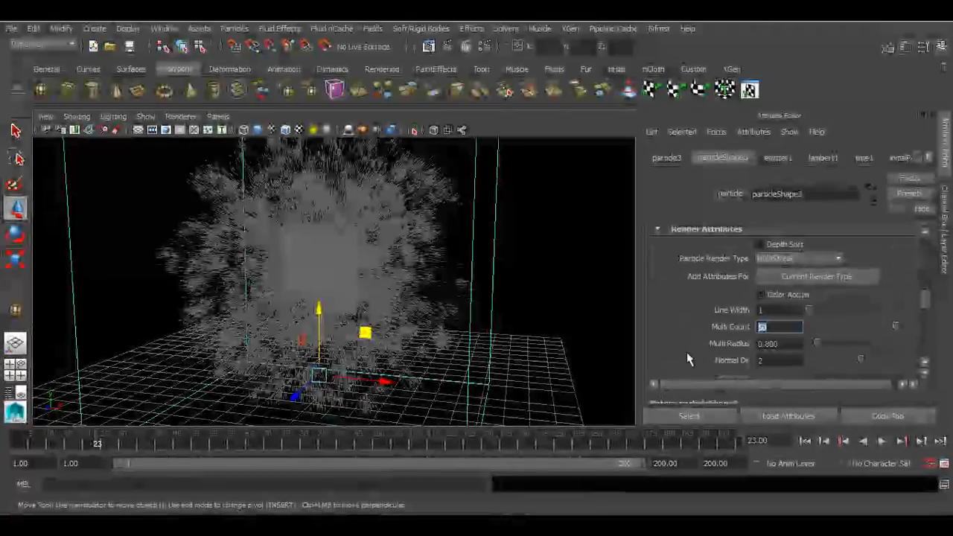
left_click_drag(554, 344, 611, 362, "alt")
scroll(527, 338, "up", 3)
middle_click_drag(531, 341, 533, 369, "alt")
scroll(535, 370, "up", 1)
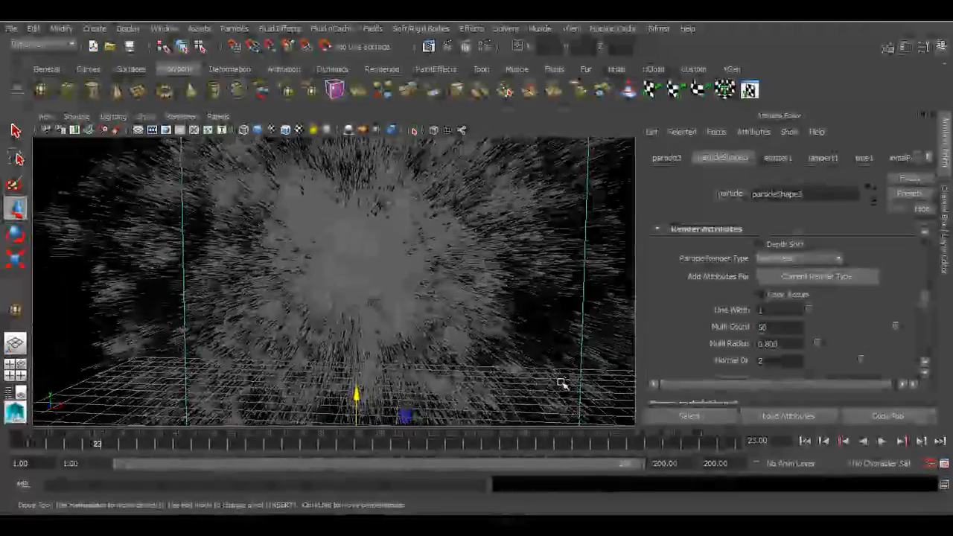
left_click(786, 343)
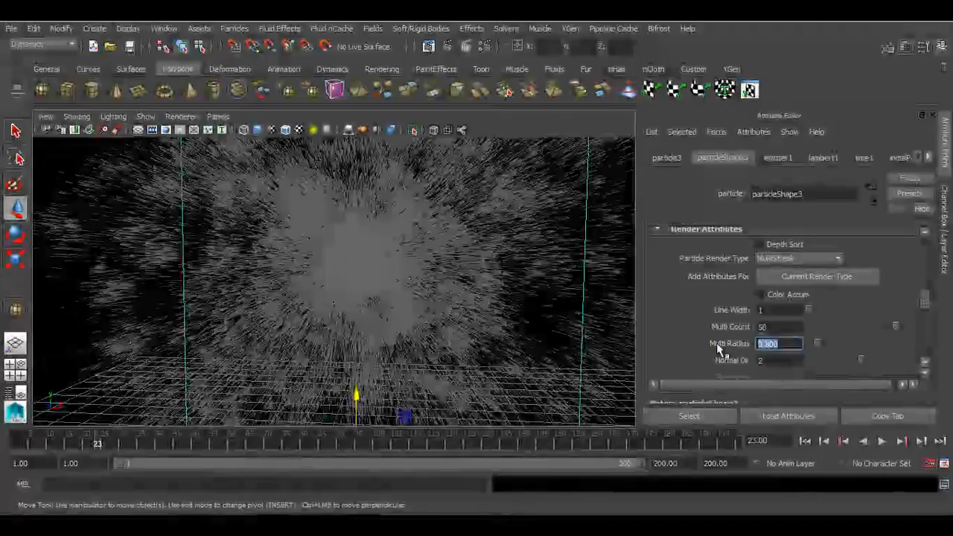
left_click(774, 259)
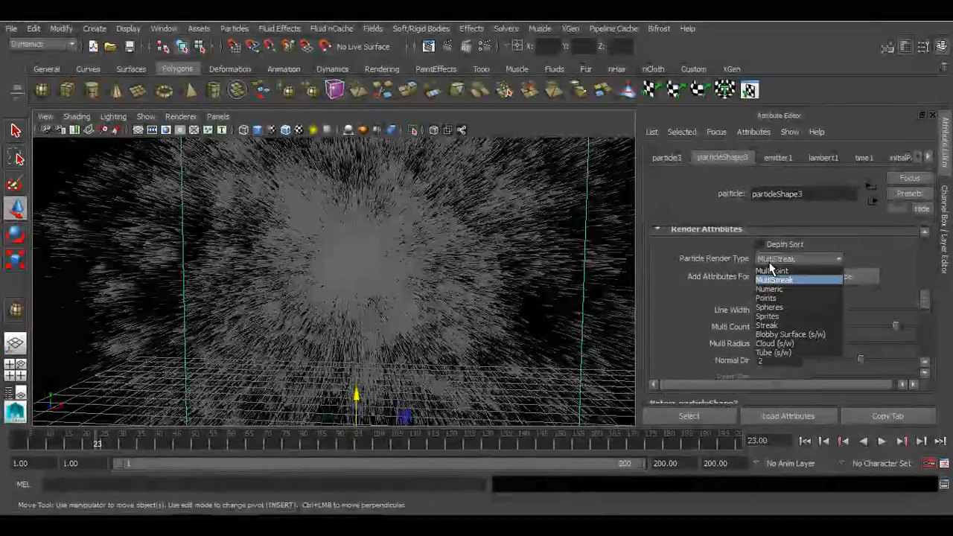
left_click(774, 291)
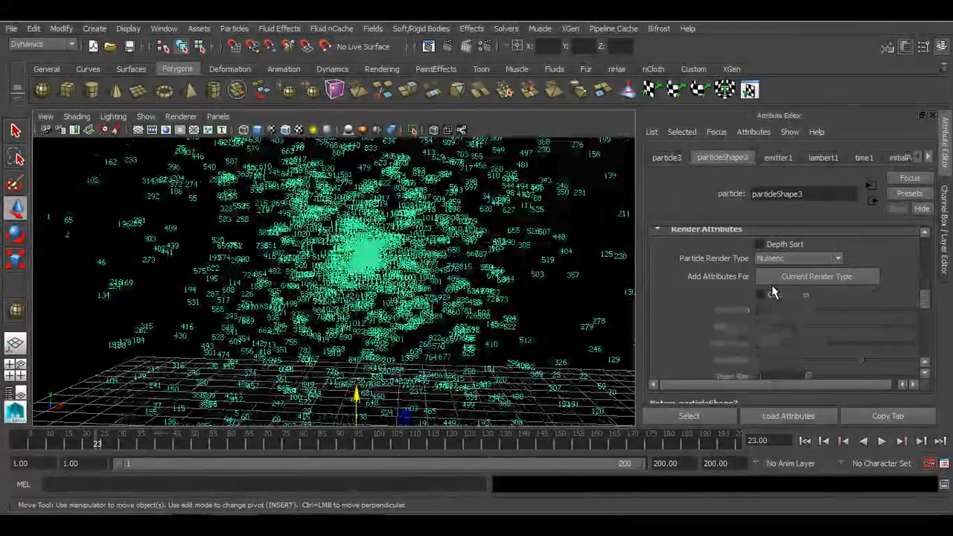
Replay the simulation from the start to examine the Numeric particle labels up close
right_click_drag(545, 312, 549, 317, "alt")
middle_click_drag(549, 317, 436, 336, "alt")
right_click_drag(437, 336, 538, 449, "alt")
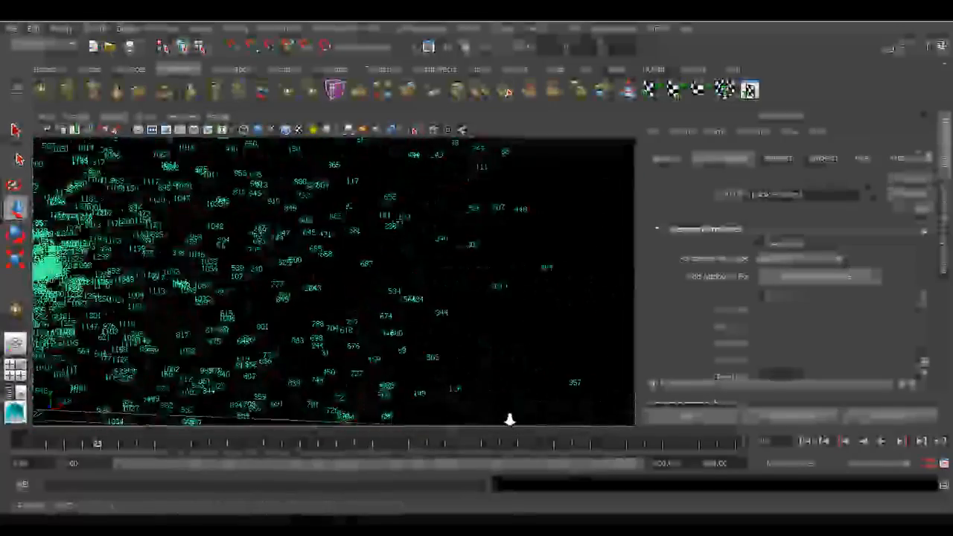
middle_click_drag(306, 374, 415, 369, "alt")
right_click_drag(389, 356, 418, 369, "alt")
middle_click_drag(405, 344, 396, 348, "alt")
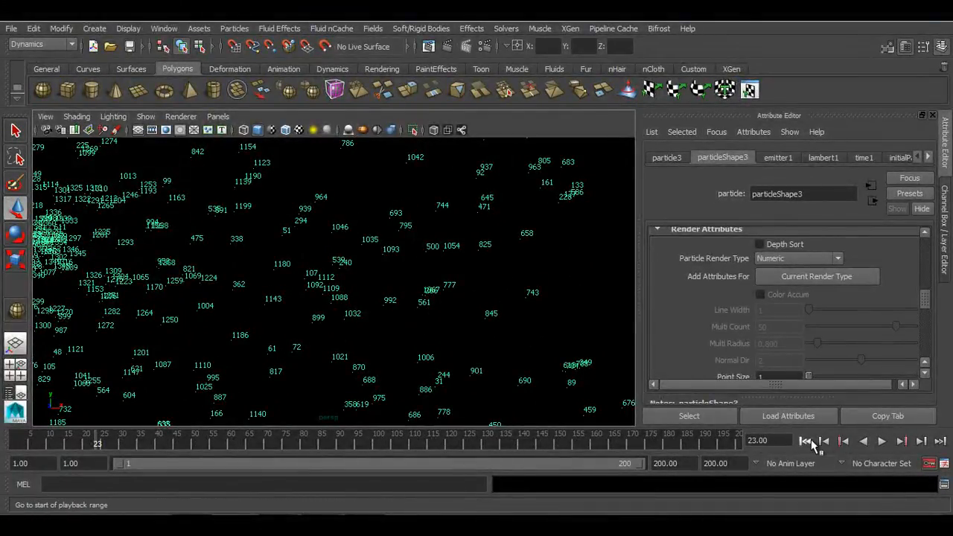
left_click(807, 442)
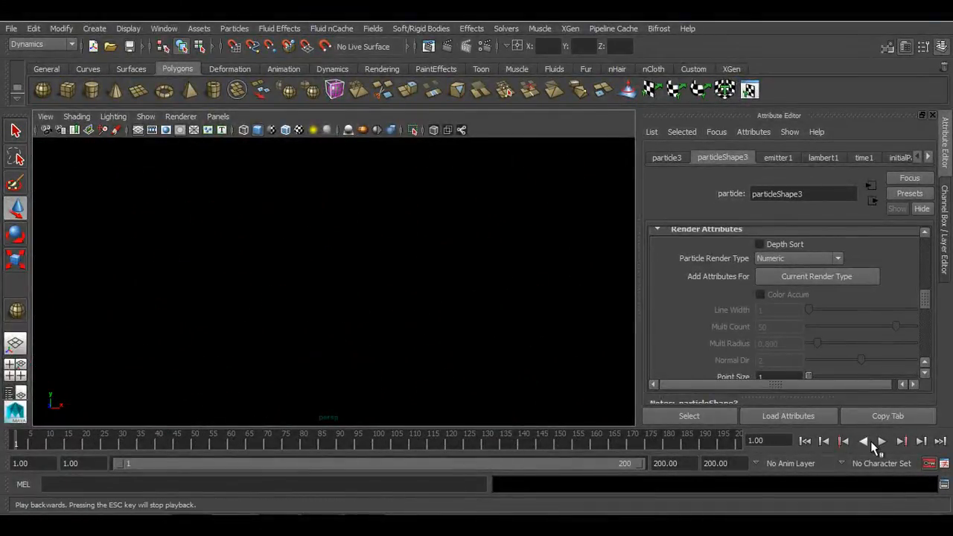
left_click(881, 441)
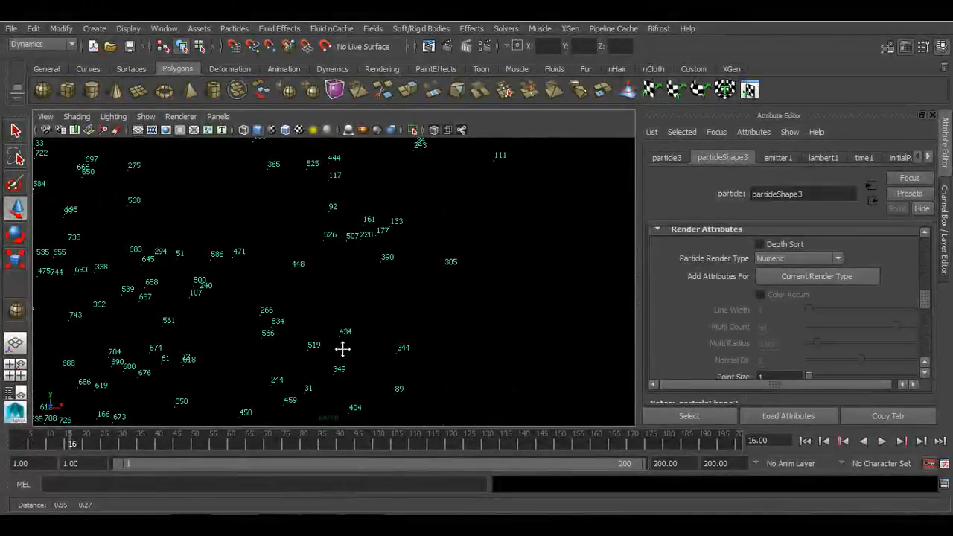
right_click_drag(343, 349, 350, 355, "alt")
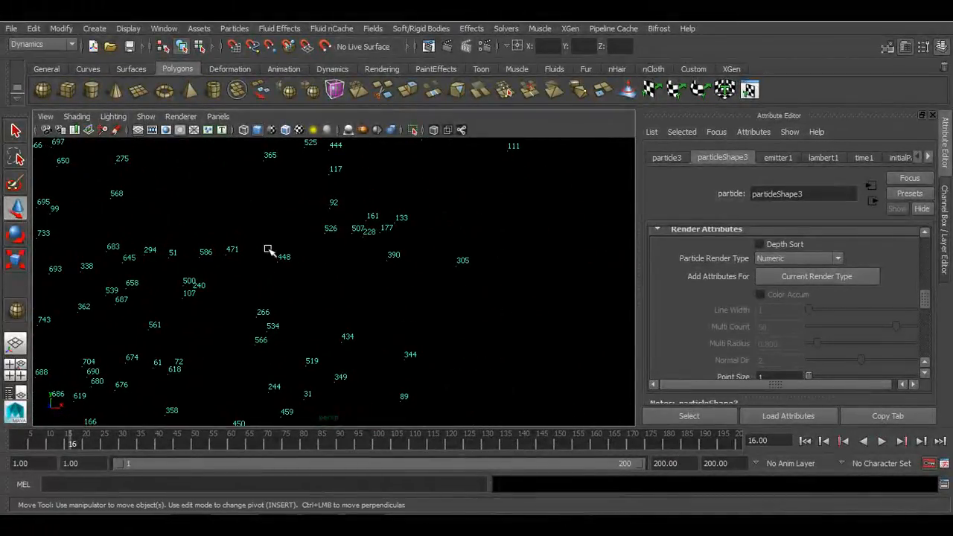
middle_click_drag(353, 302, 361, 334, "alt")
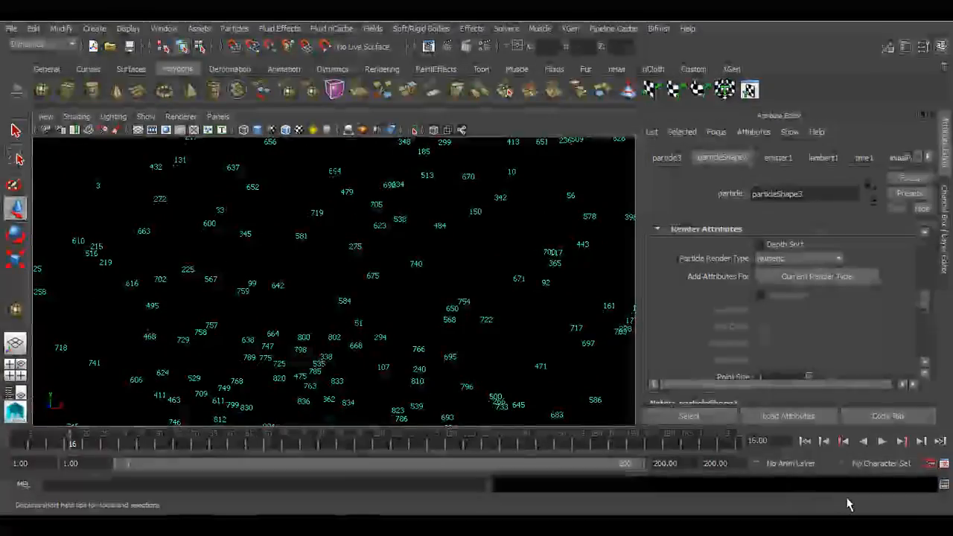
left_click(804, 440)
left_click(881, 441)
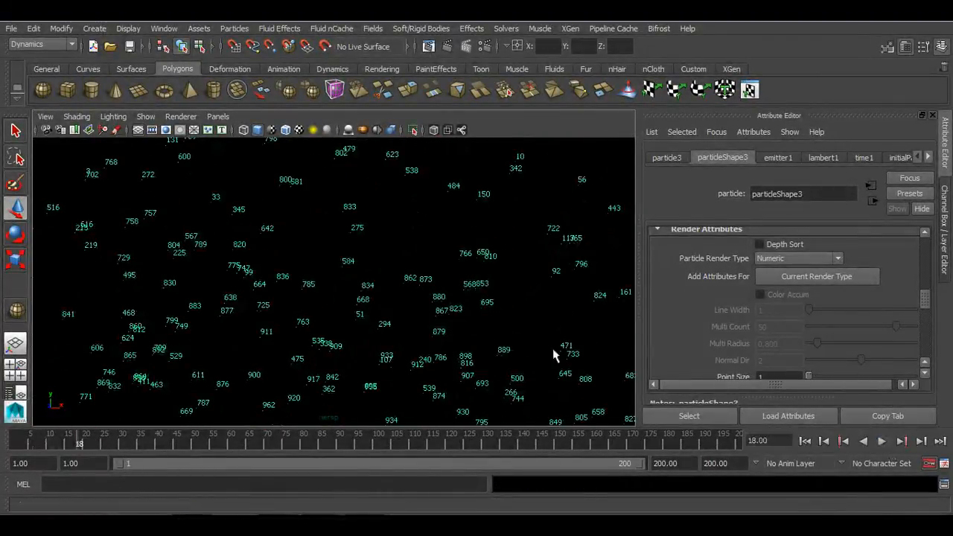
Switch the Particle Render Type to Spheres
middle_click_drag(464, 328, 464, 279, "alt")
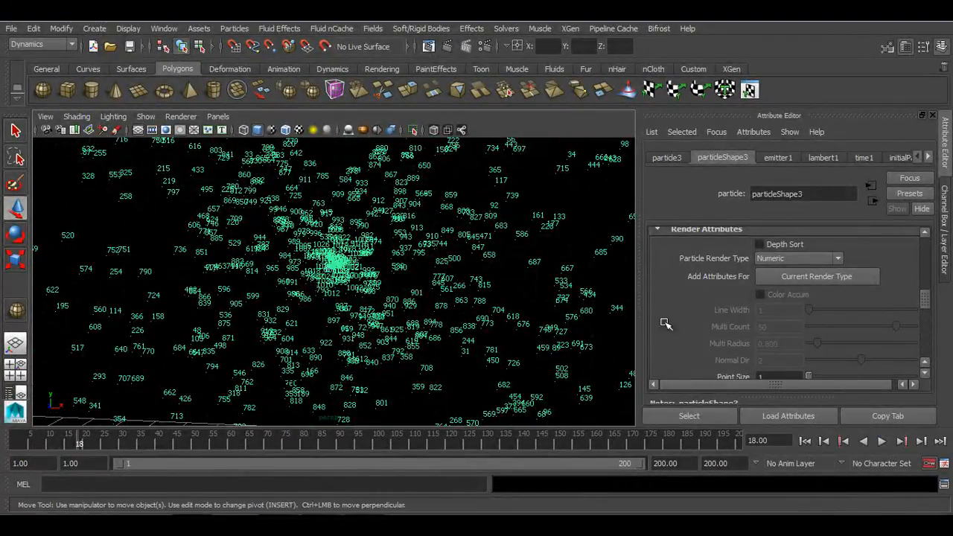
left_click(781, 261)
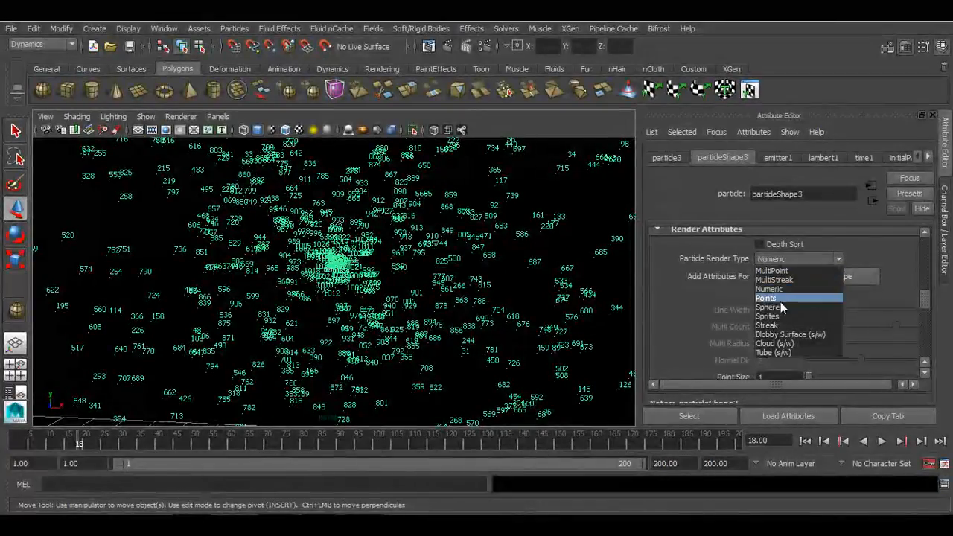
left_click(775, 307)
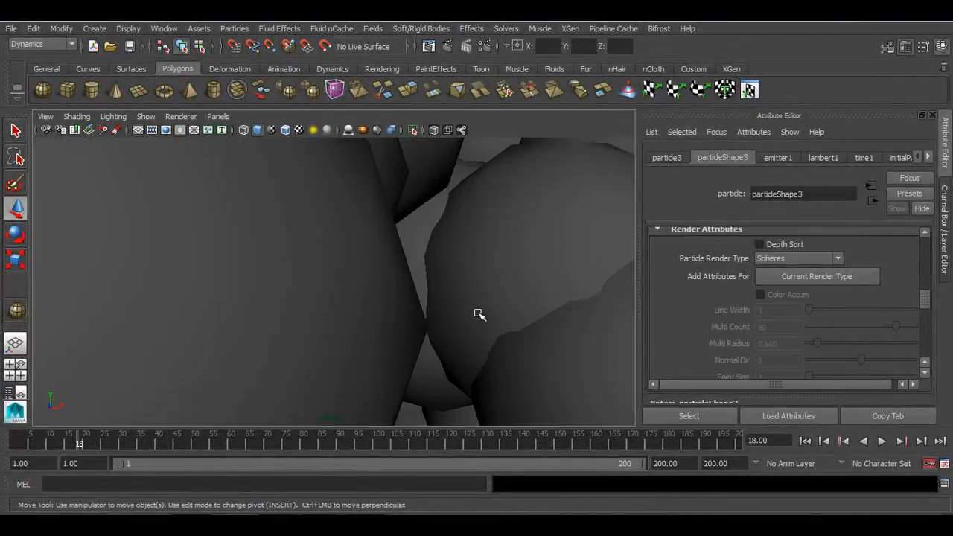
Replay the Spheres particle simulation from the start
scroll(467, 316, "down", 5)
left_click(805, 441)
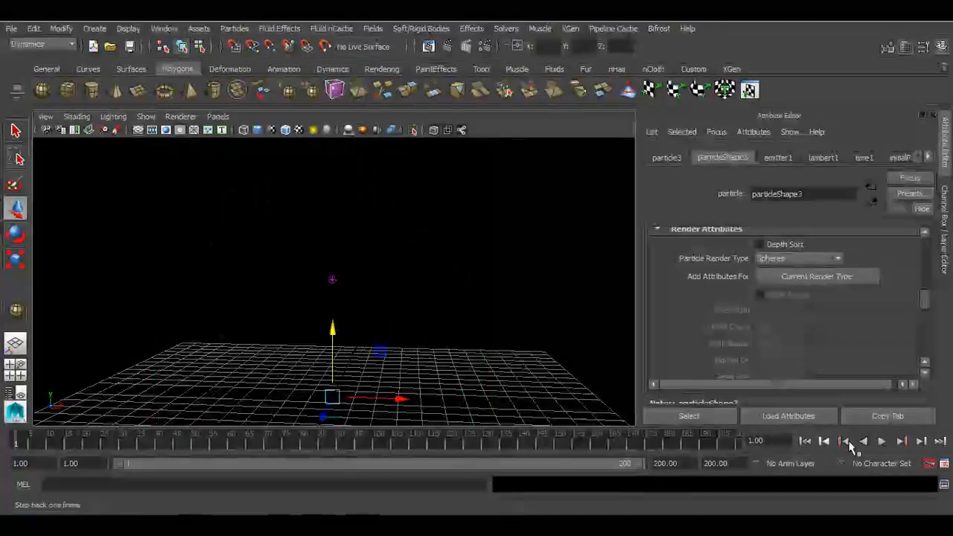
left_click(881, 441)
left_click(882, 442)
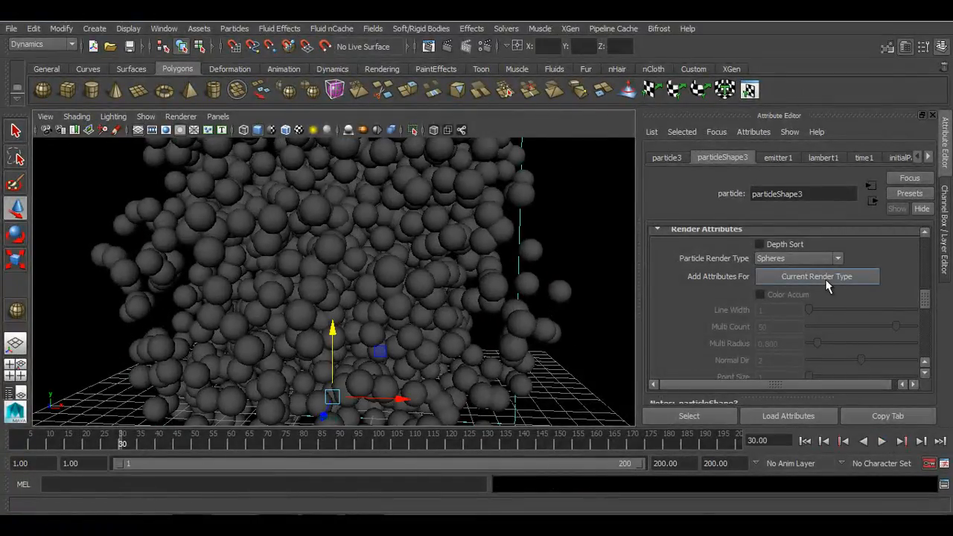
Add the attributes for the current render type and set the sphere Radius to 0.1
left_click(817, 276)
scroll(804, 305, "down", 3)
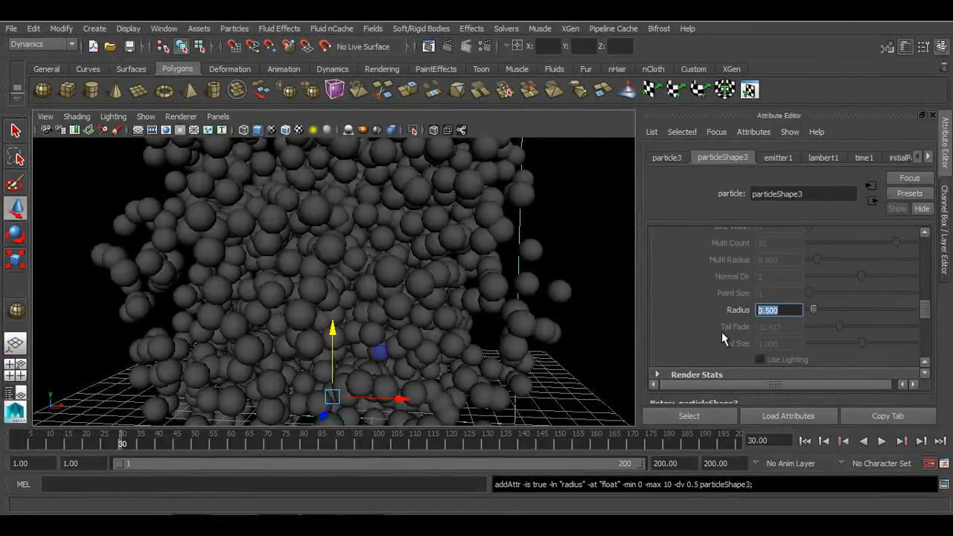
type("0.1")
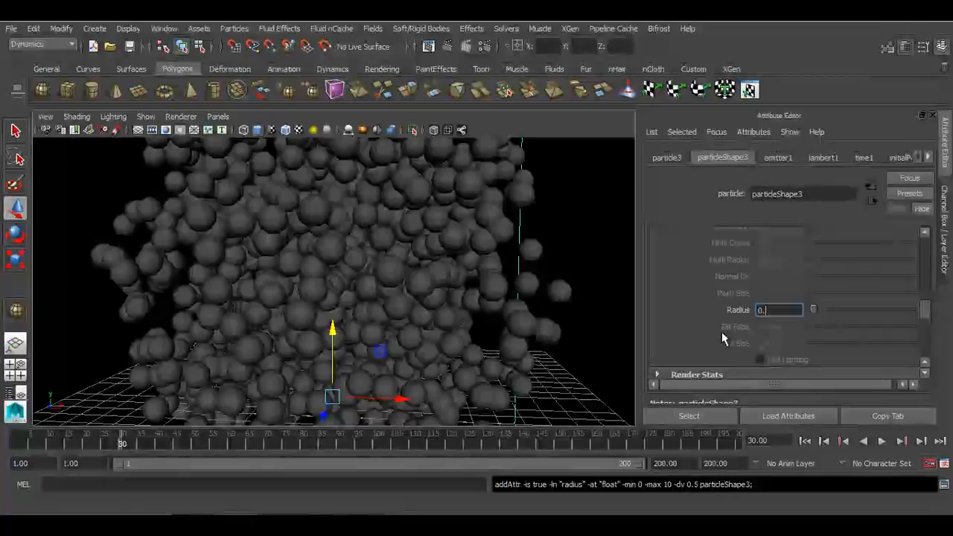
key("Return")
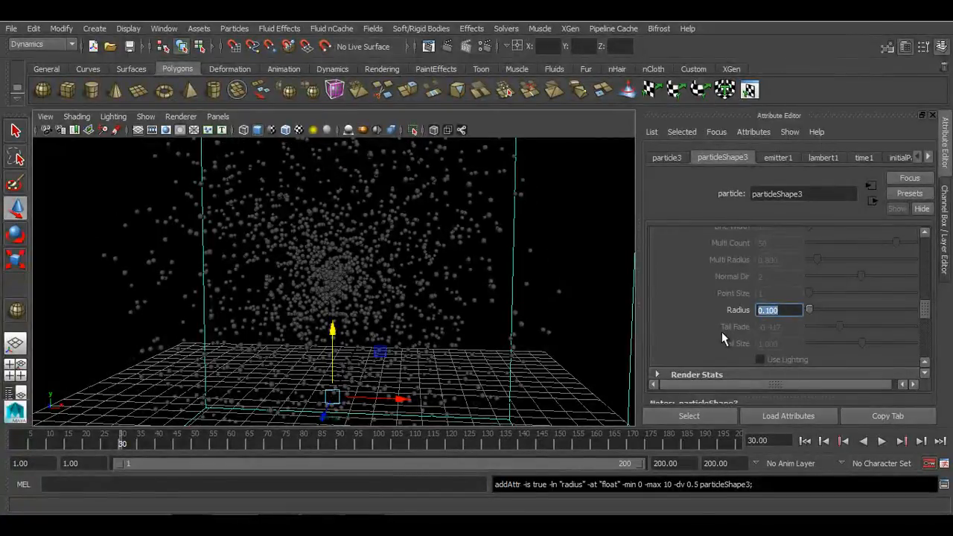
Replay the simulation from the start and render the current frame to check the small spheres
left_click(805, 441)
left_click(883, 441)
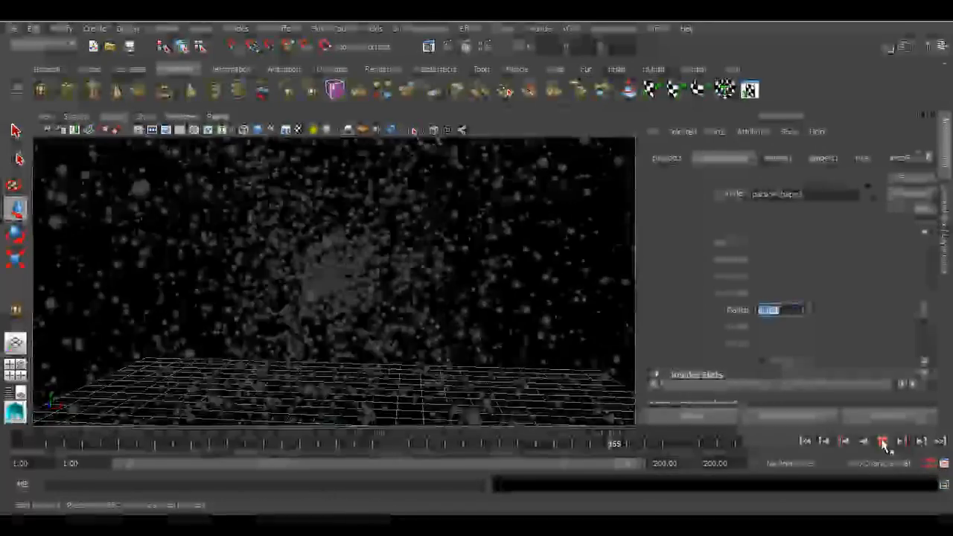
left_click(884, 440)
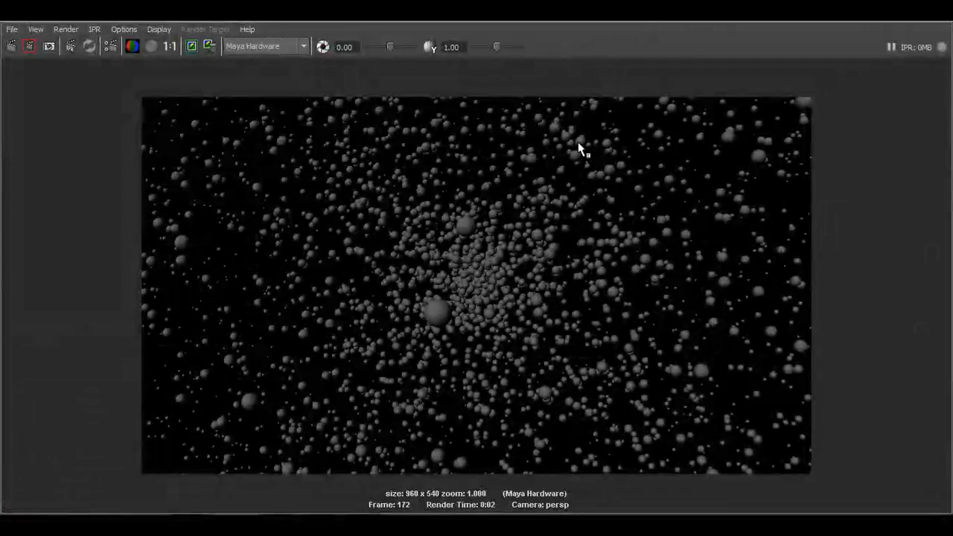
left_click(946, 21)
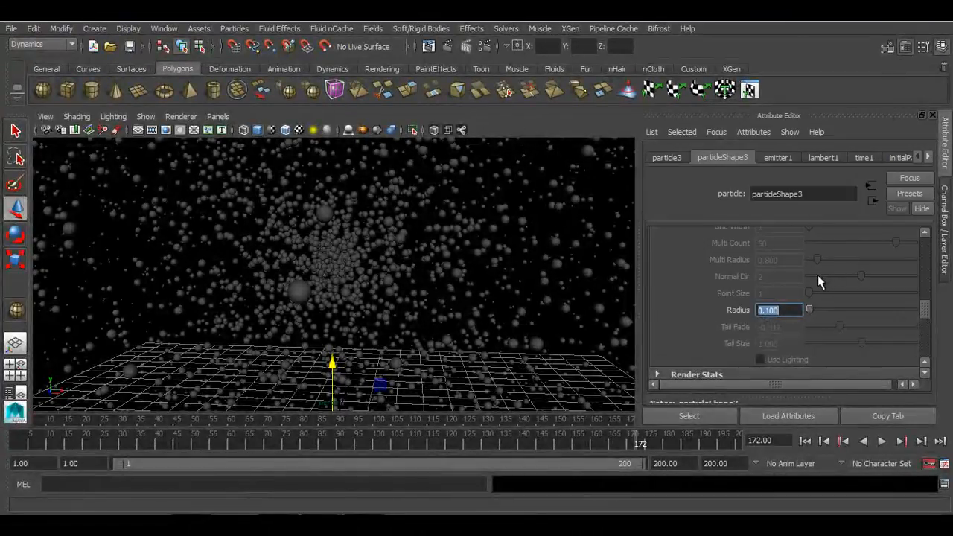
Switch the Particle Render Type to Sprites
scroll(797, 329, "up", 5)
left_click(799, 300)
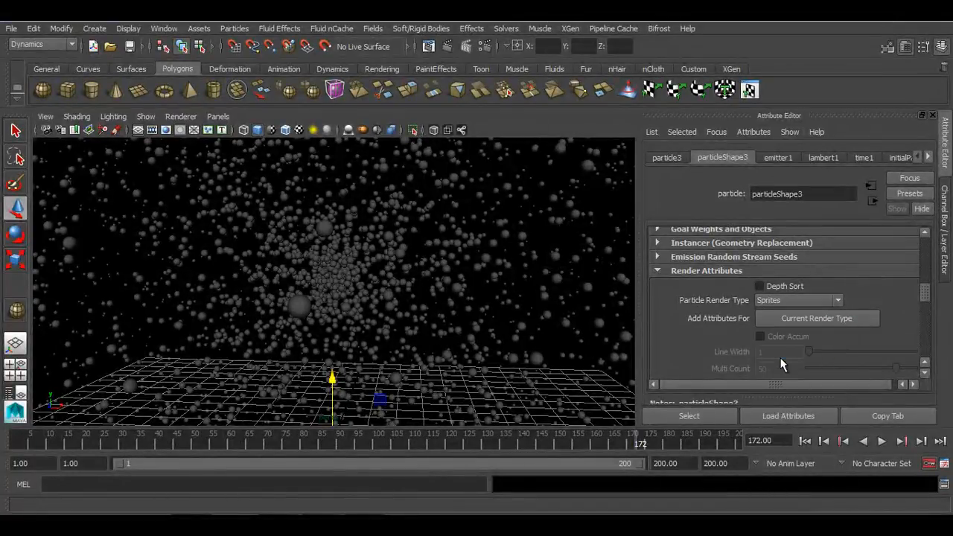
left_click(781, 359)
Replay the sprite simulation, frame the particles and add the attributes for the Sprites render type
left_click(809, 442)
left_click(882, 440)
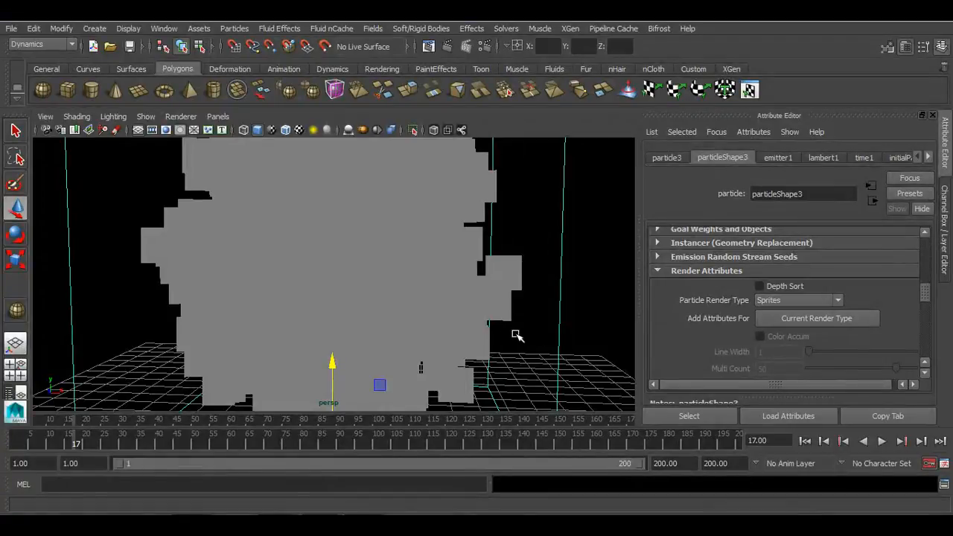
key("f")
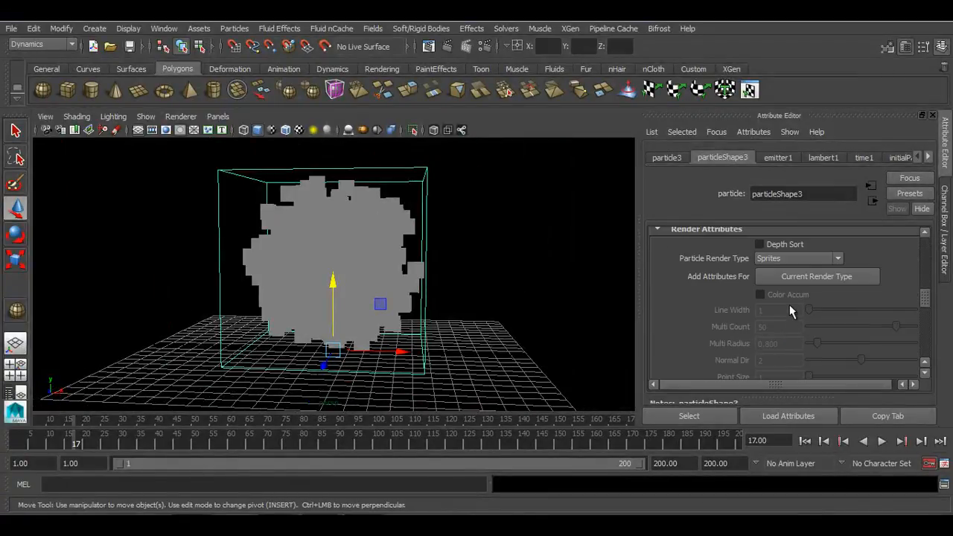
left_click(804, 277)
Select the emitter and set its emission Rate to 50
scroll(775, 318, "down", 2)
scroll(775, 318, "down", 2)
left_click(943, 250)
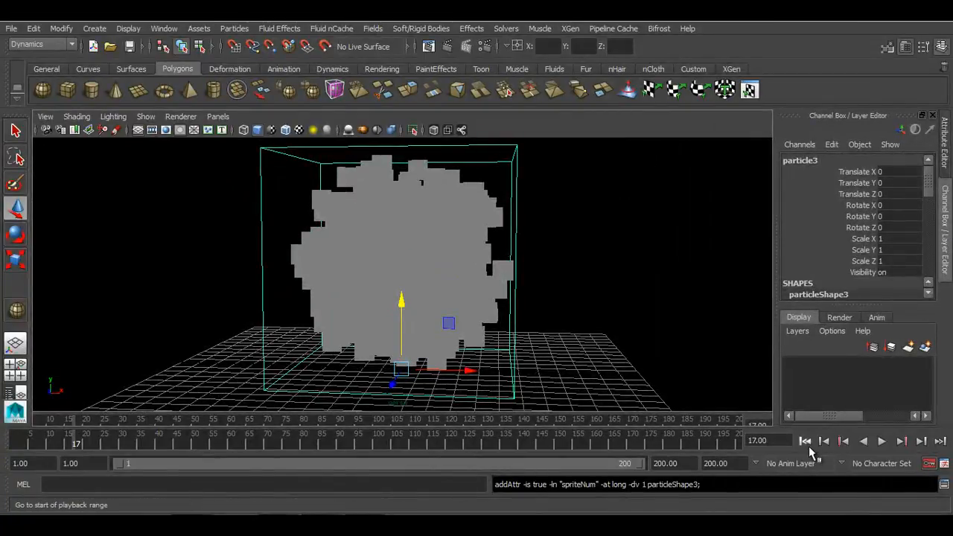
left_click(805, 441)
left_click(401, 265)
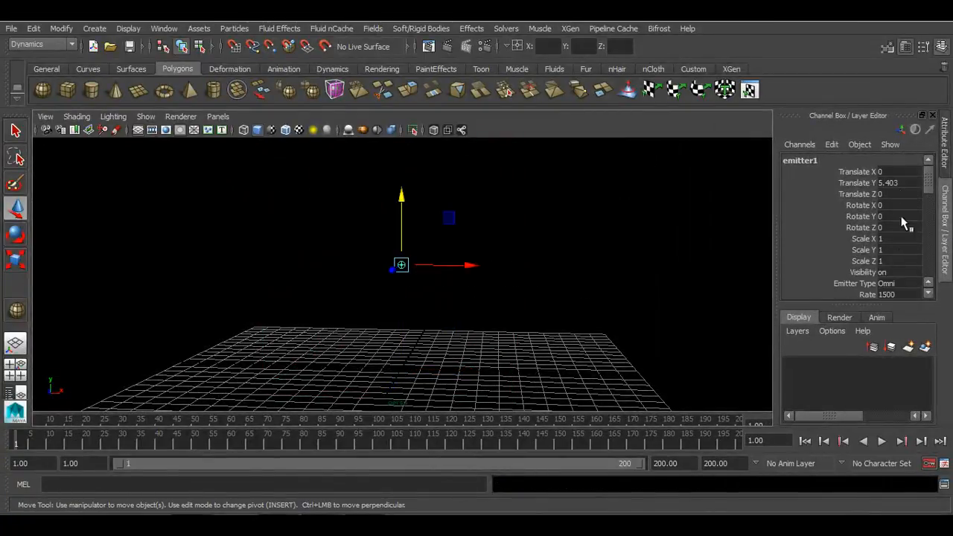
scroll(898, 253, "down", 1)
double_click(889, 262)
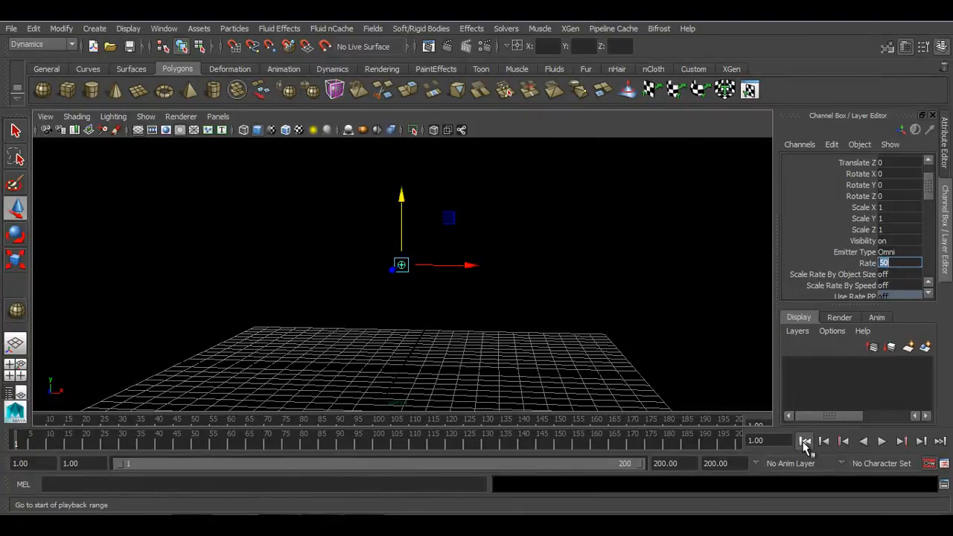
Play the simulation and orbit around the emitted sprites to inspect them
left_click(882, 442)
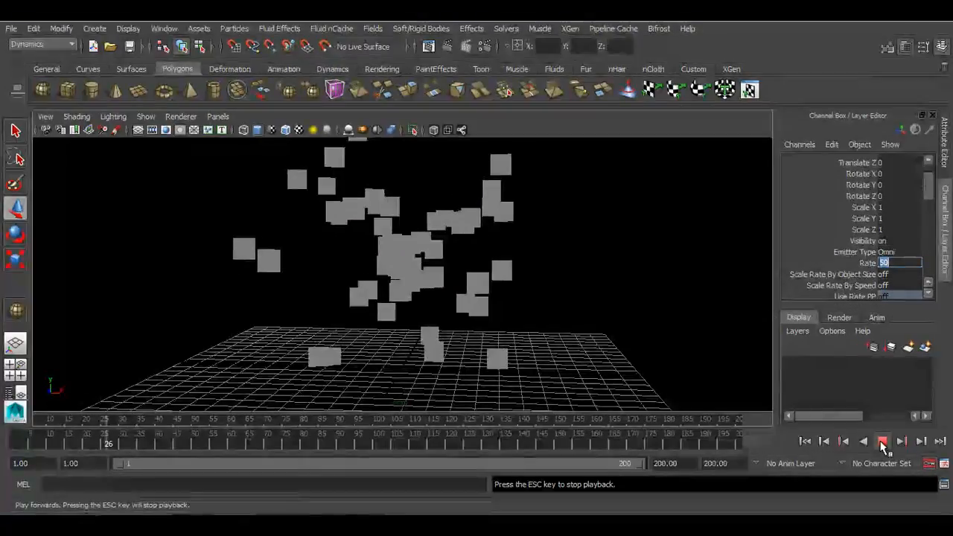
left_click(881, 443)
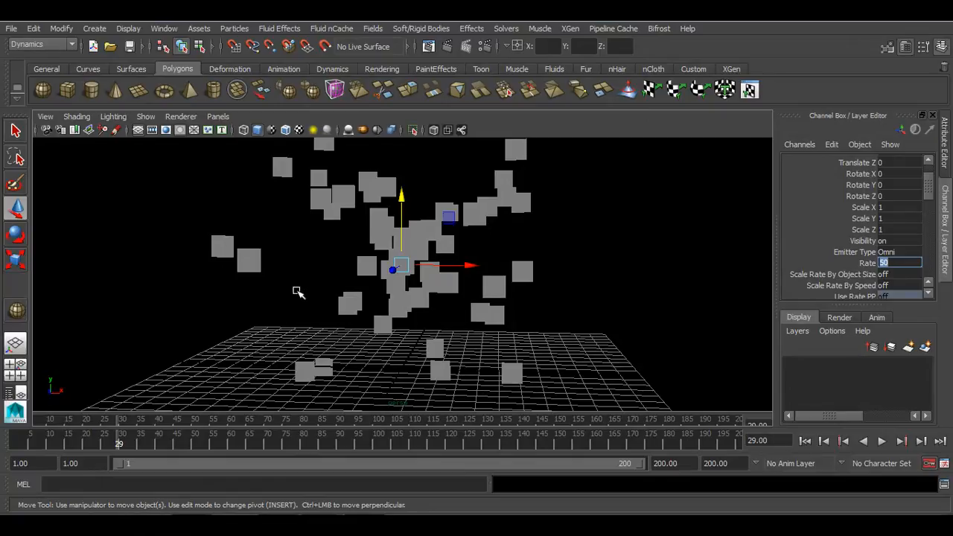
left_click_drag(295, 301, 216, 314, "alt")
left_click_drag(340, 301, 576, 270, "alt")
middle_click_drag(577, 270, 554, 311, "alt")
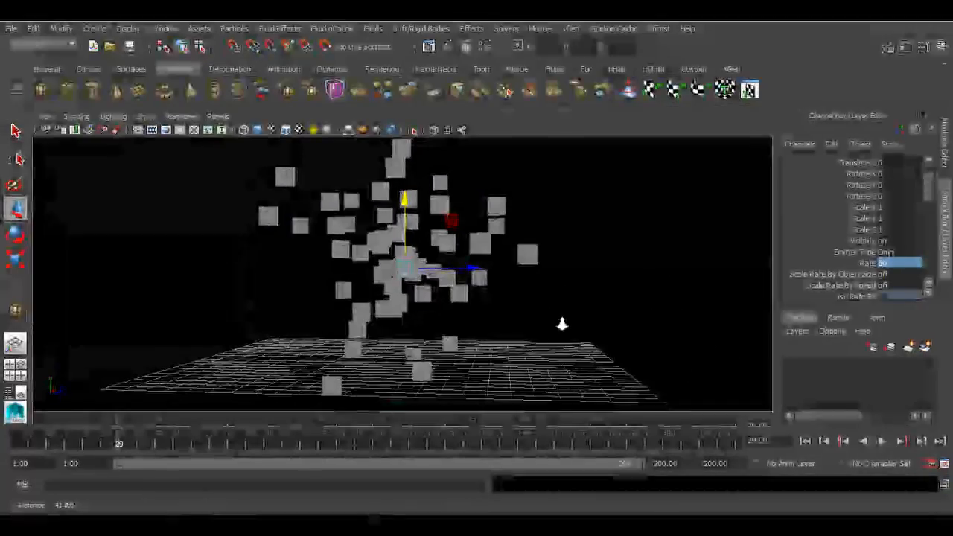
Replay the simulation from the start and select the particle object
left_click(805, 441)
left_click(882, 440)
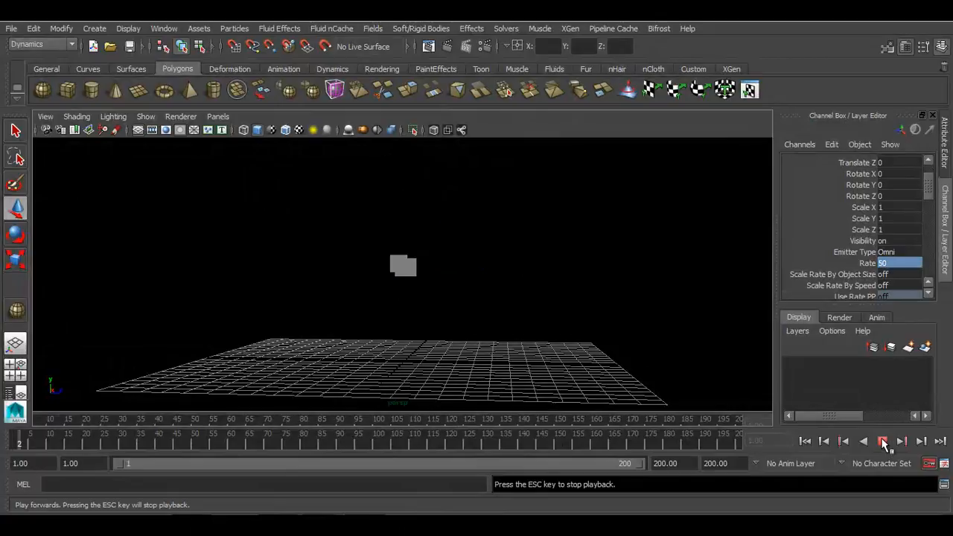
left_click_drag(771, 397, 585, 317, "alt")
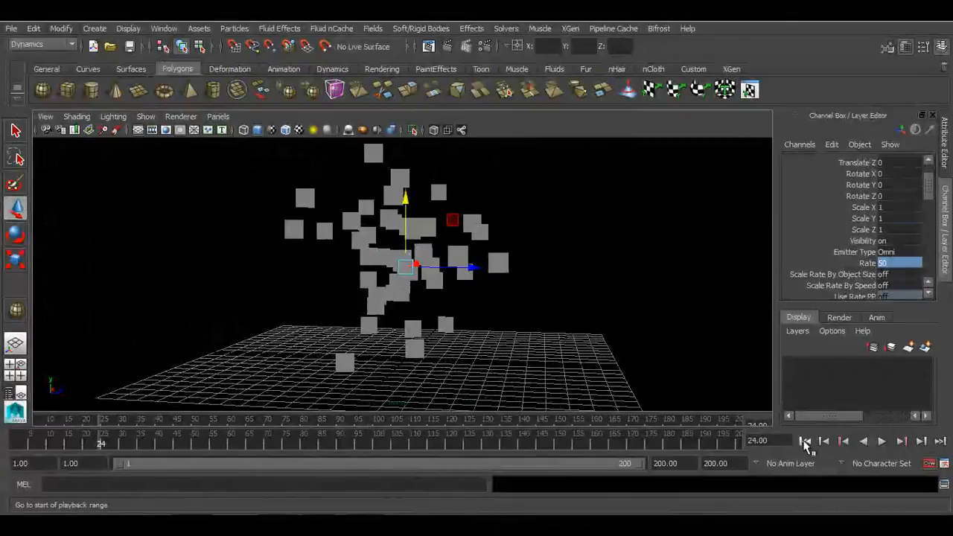
left_click_drag(655, 234, 447, 366)
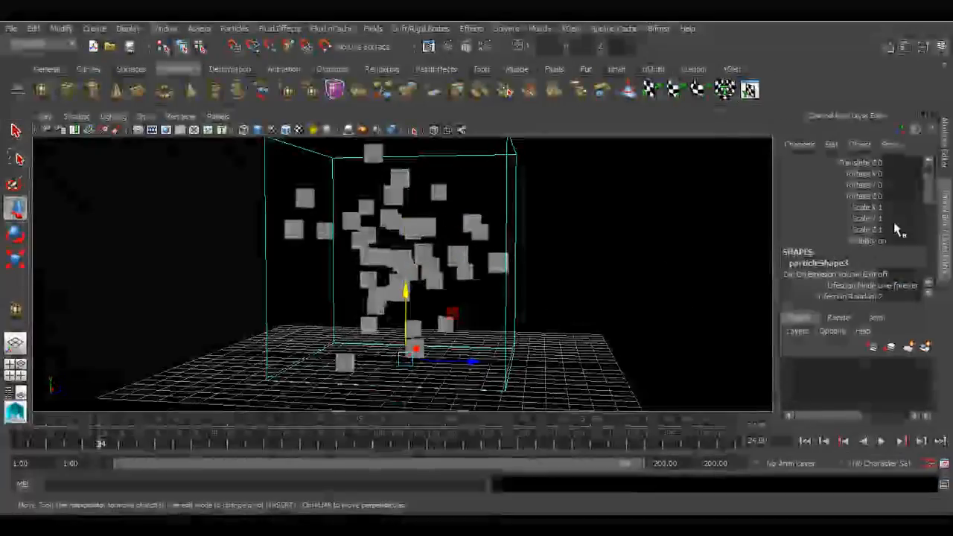
Switch the Particle Render Type to Blobby Surface (s/w)
left_click(945, 149)
scroll(828, 260, "up", 5)
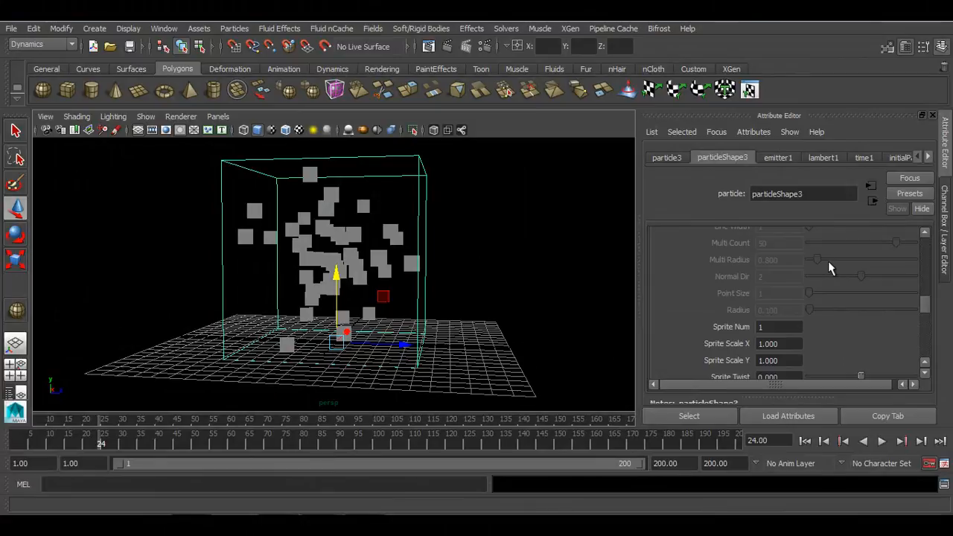
left_click(811, 263)
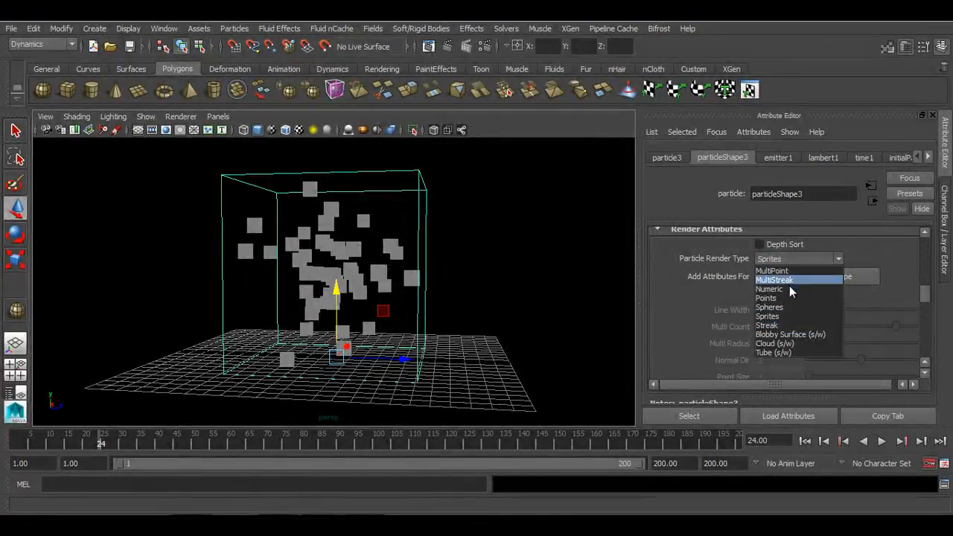
left_click(791, 335)
Replay the Blobby Surface simulation from the start
right_click_drag(400, 304, 541, 393, "alt")
left_click(808, 442)
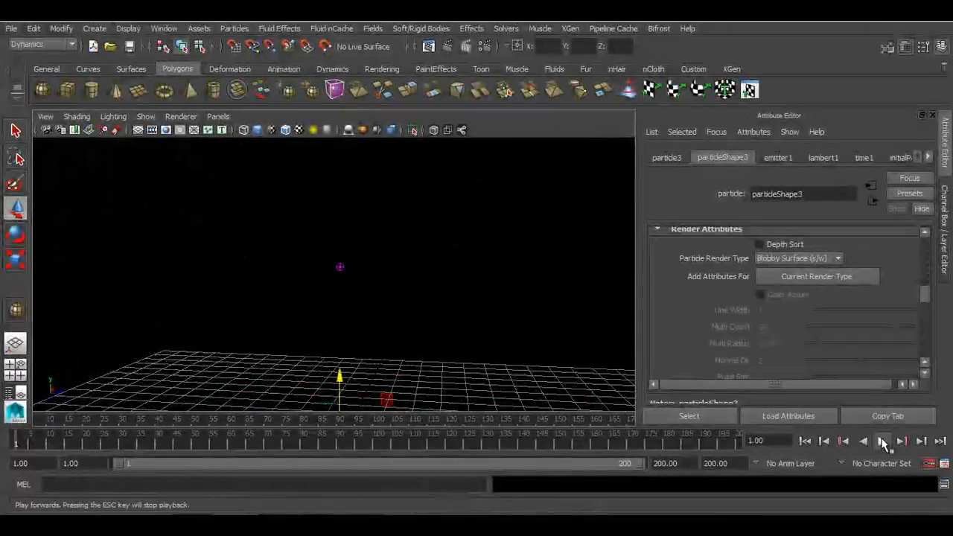
left_click(883, 441)
left_click(883, 441)
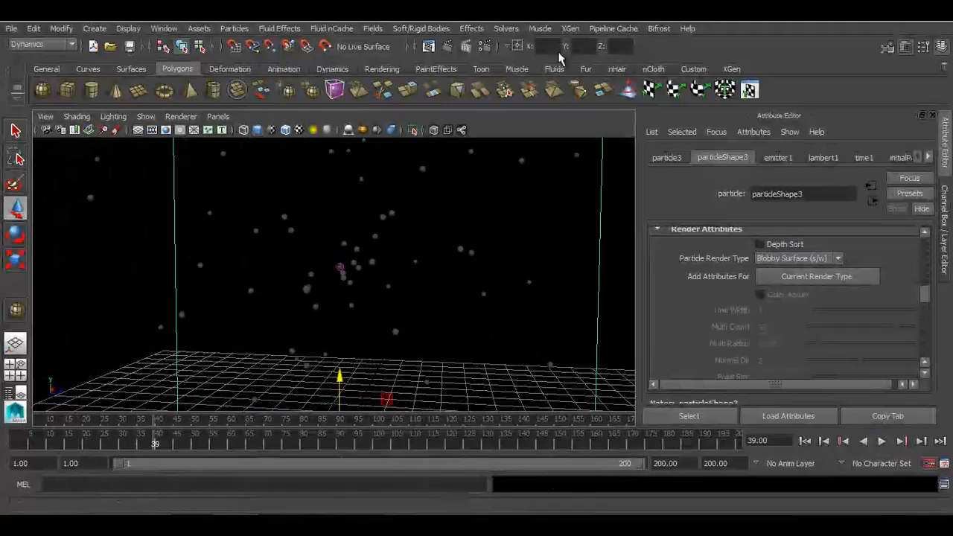
Render the current frame, switching the renderer to Maya Software
left_click(451, 50)
left_click(242, 41)
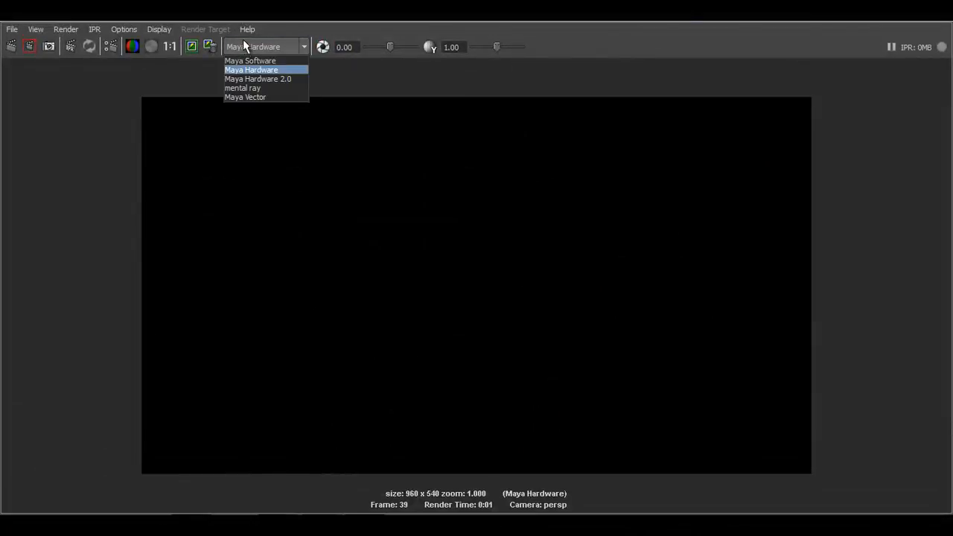
left_click(247, 62)
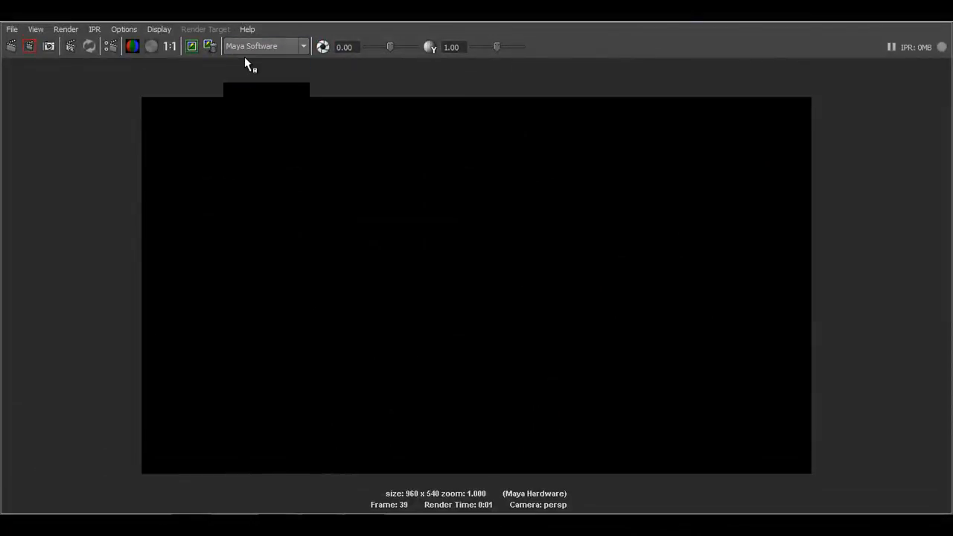
left_click(11, 48)
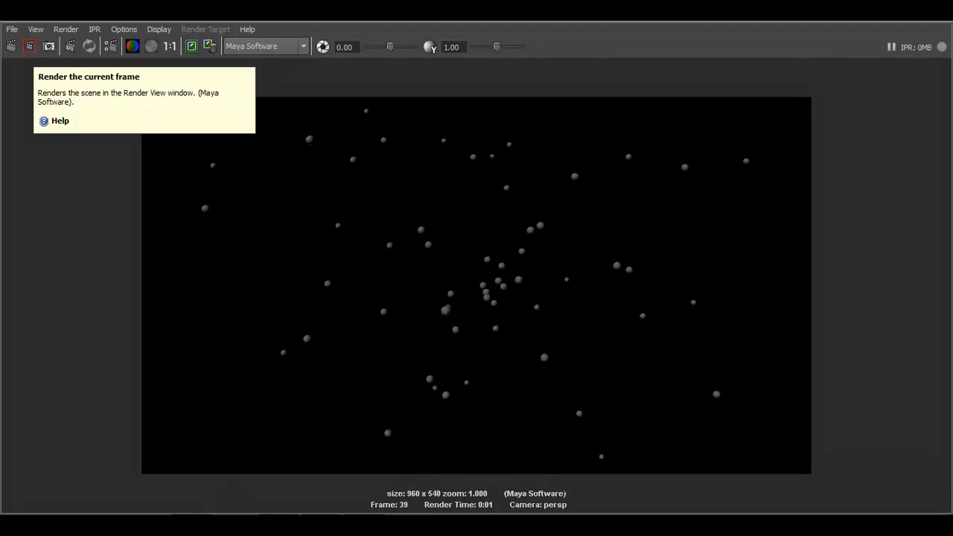
left_click(942, 23)
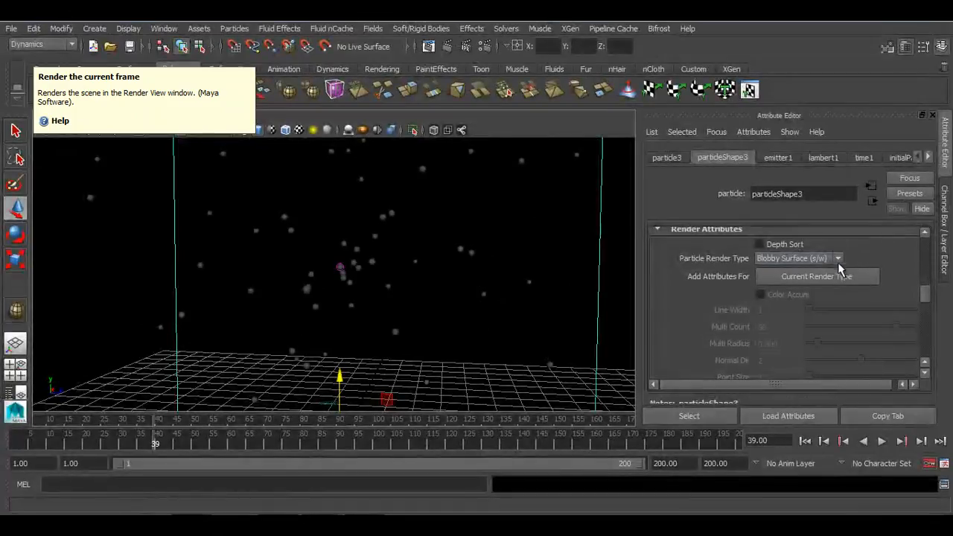
Switch the Particle Render Type to Cloud (s/w) and add its render attributes
left_click(825, 258)
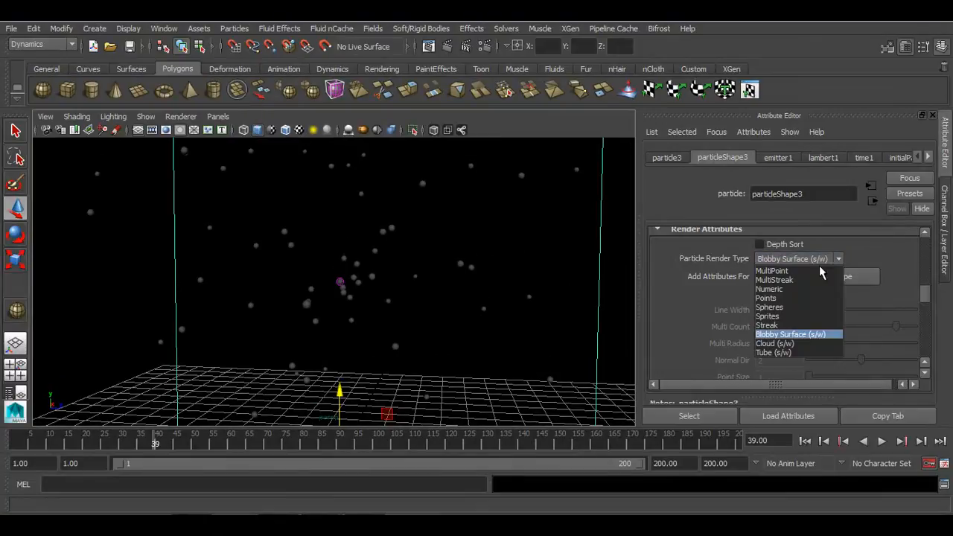
left_click(802, 344)
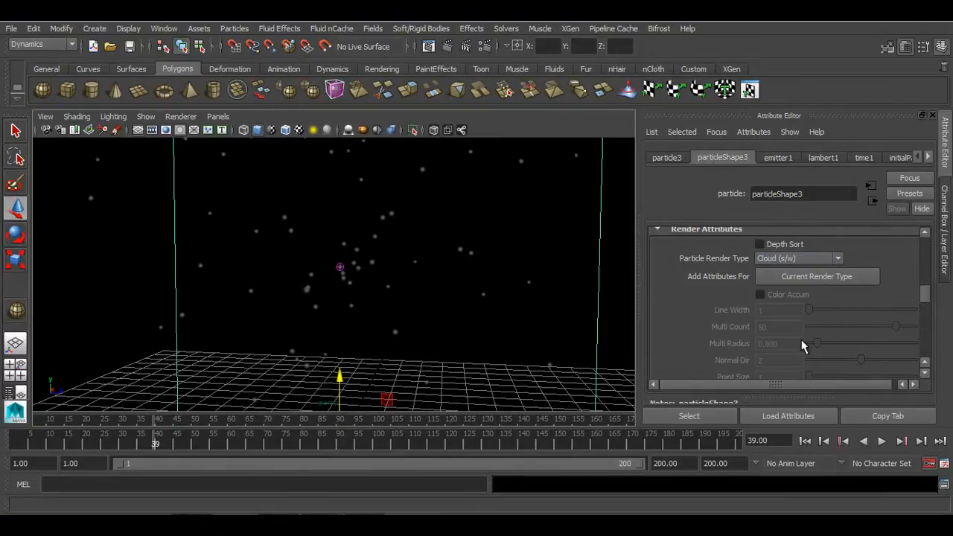
left_click(862, 276)
Set the cloud particle Radius to 0.5
left_click_drag(797, 339, 659, 332)
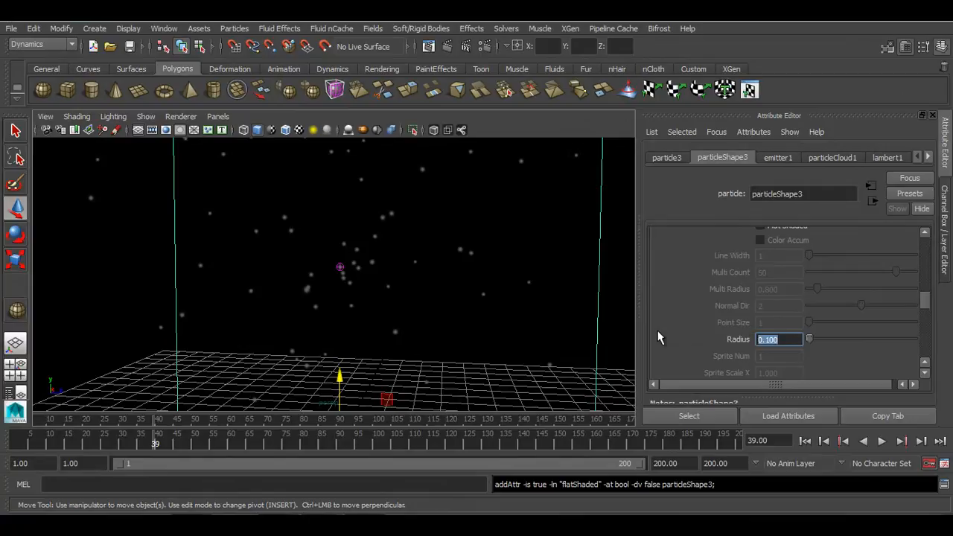
type(".5")
key("Return")
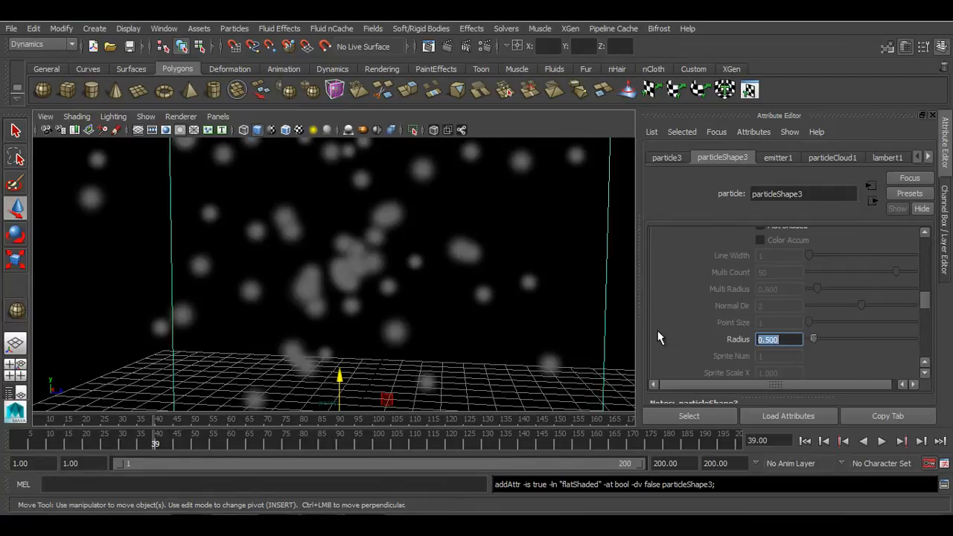
Replay the cloud simulation and render the current frame with Maya Software
left_click(805, 440)
left_click(883, 441)
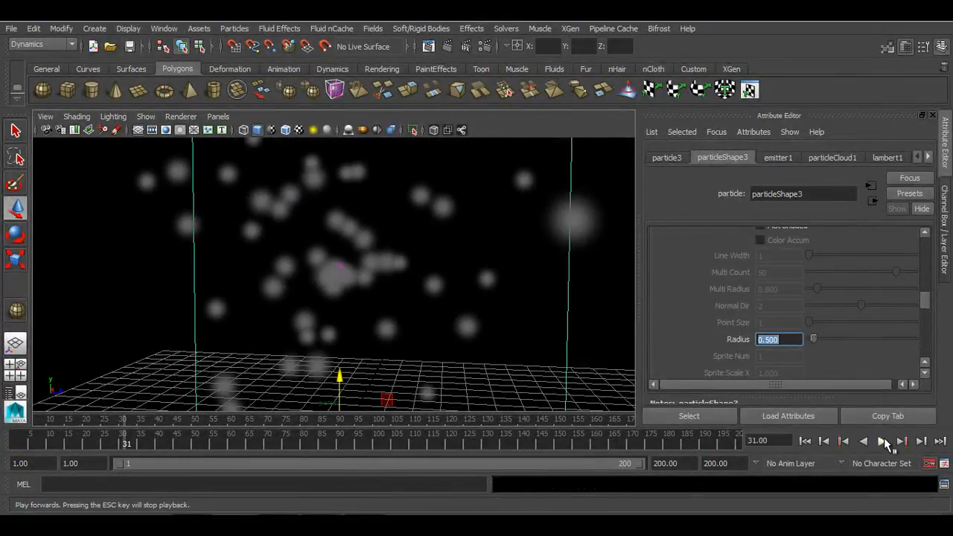
left_click(883, 441)
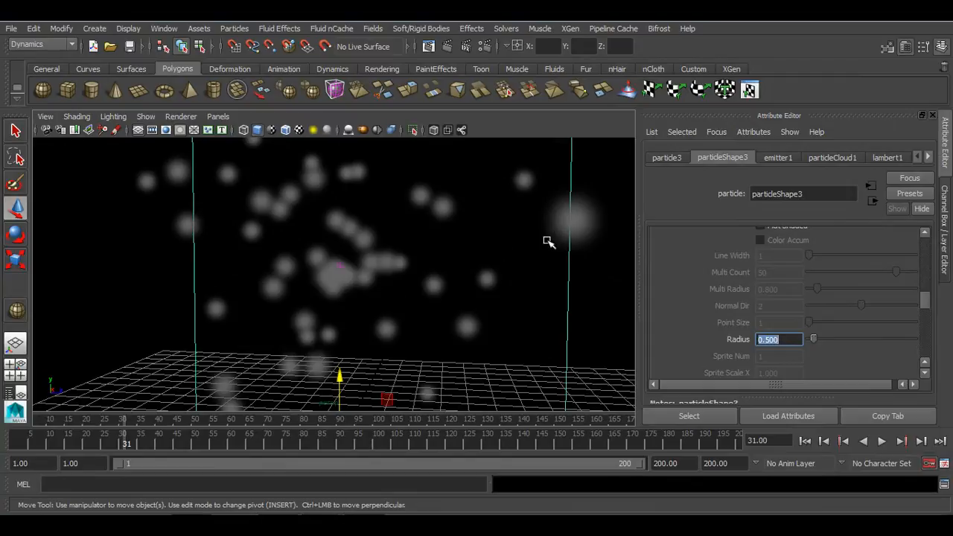
left_click(447, 46)
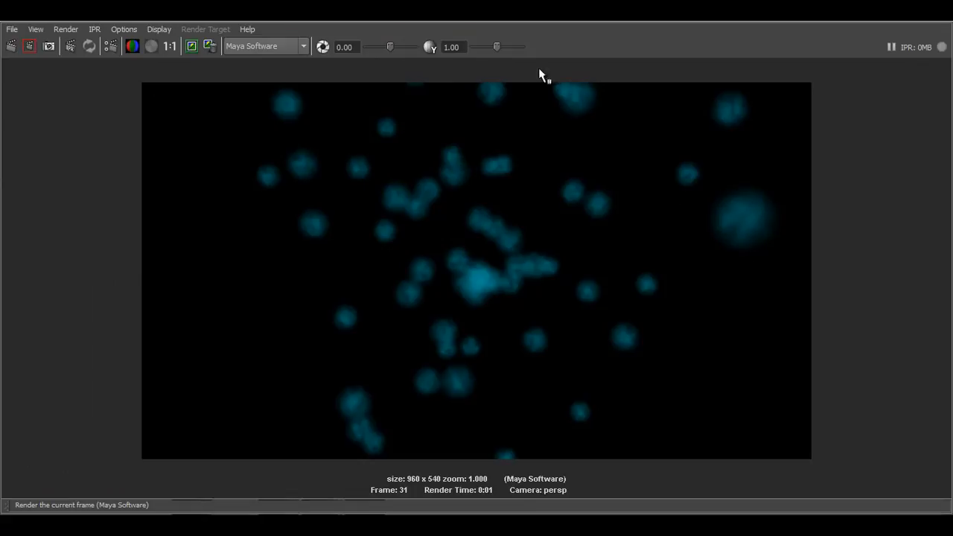
Open the Hypershade and load the particleCloud1 material into the Attribute Editor
left_click(944, 23)
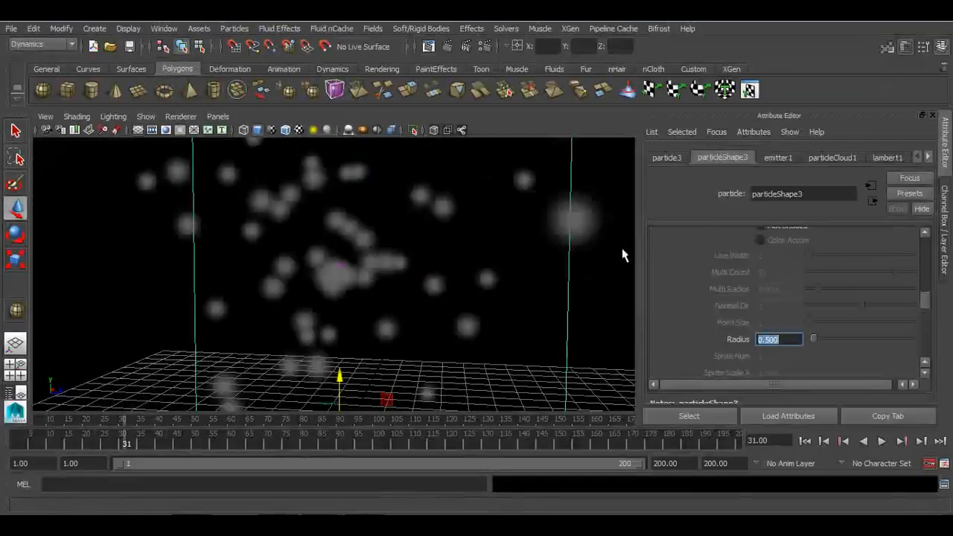
left_click(165, 28)
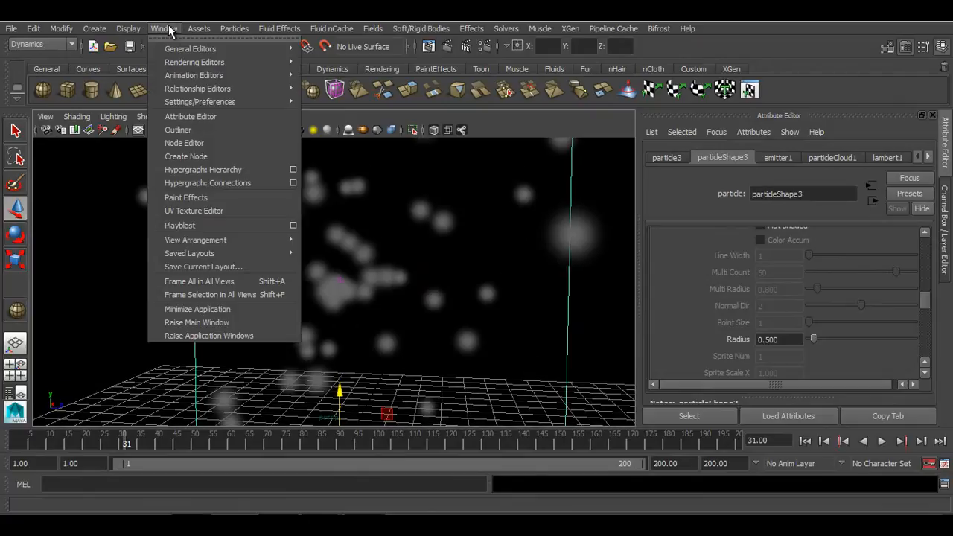
mouse_move(176, 67)
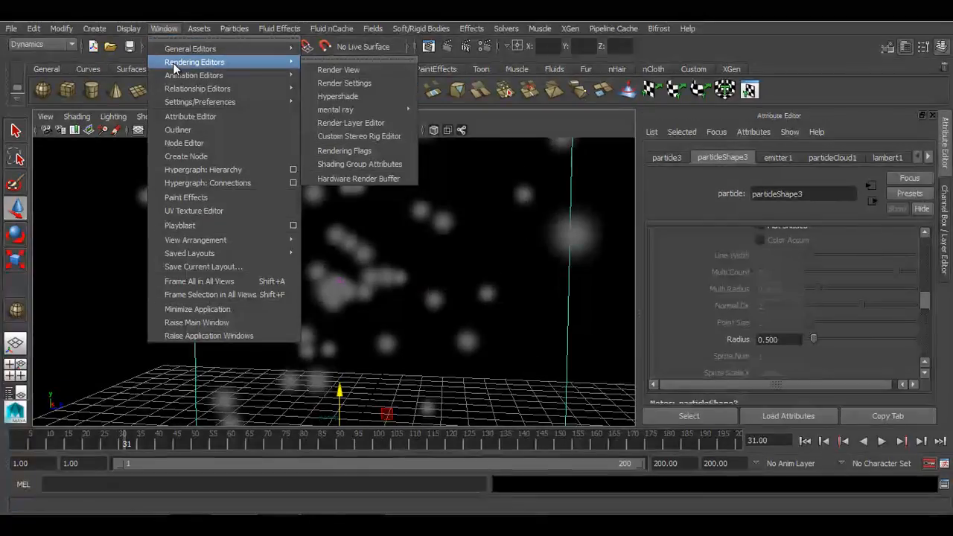
left_click(351, 94)
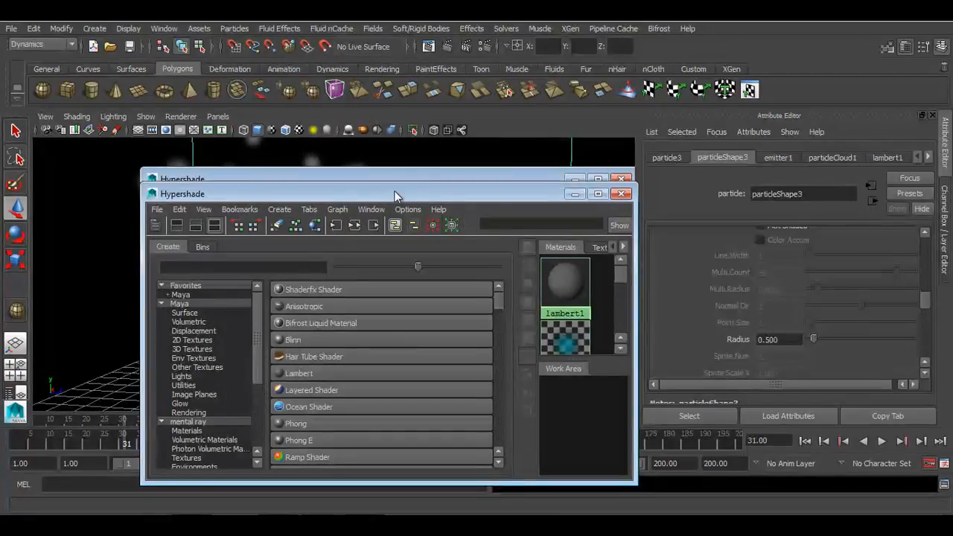
left_click_drag(395, 192, 352, 163)
left_click_drag(593, 259, 787, 262)
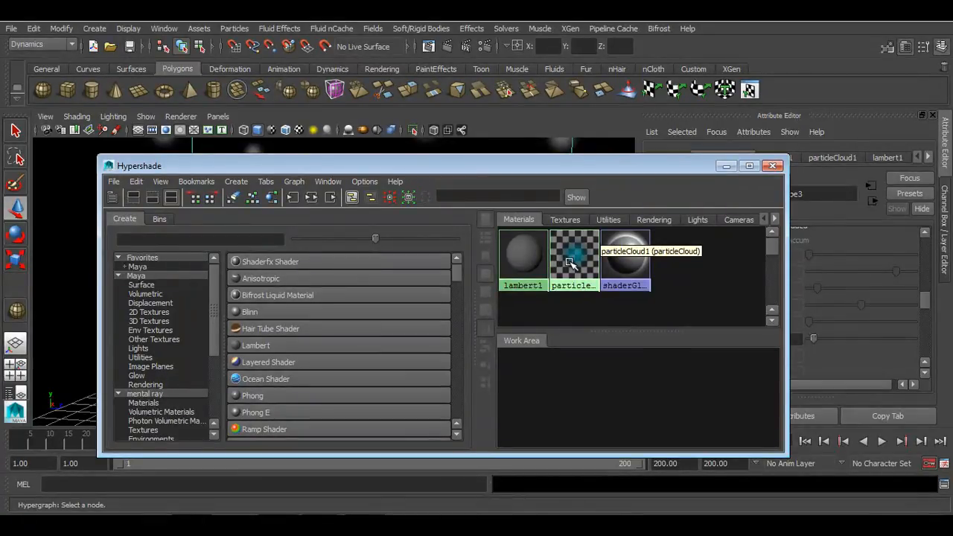
left_click_drag(560, 166, 524, 256)
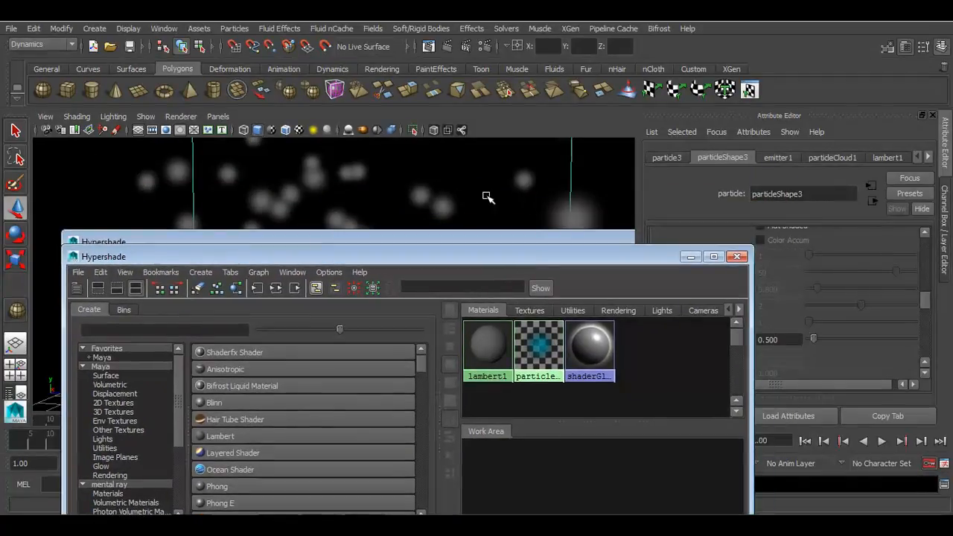
left_click_drag(451, 252, 331, 147)
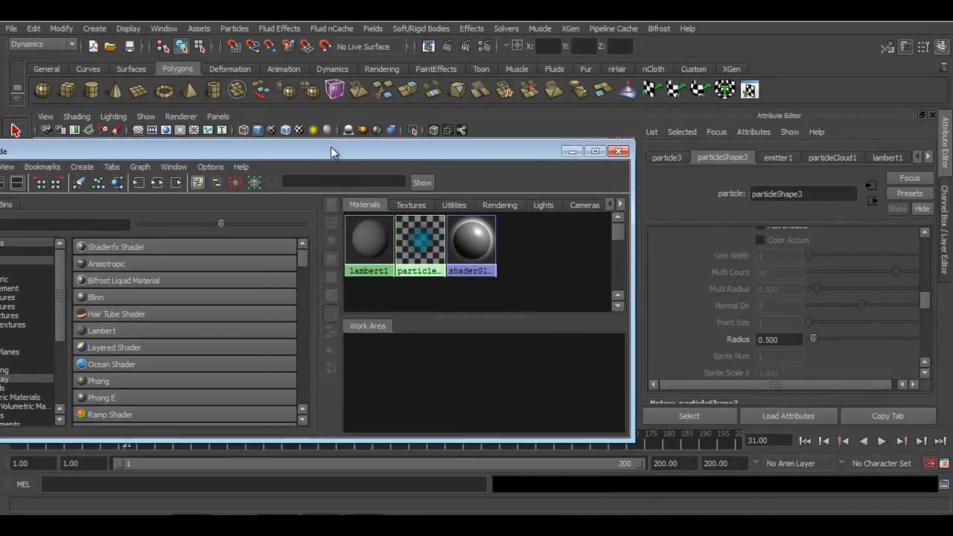
left_click(421, 236)
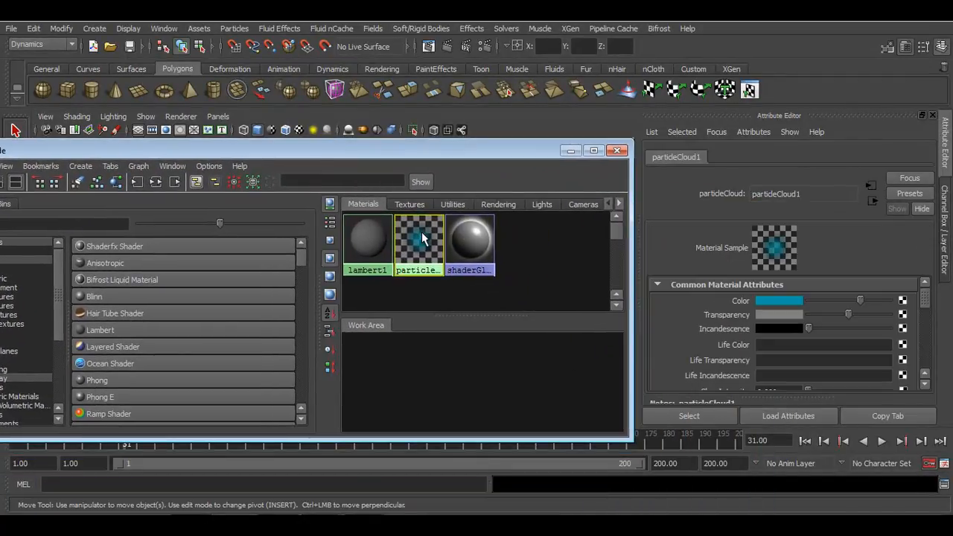
left_click(617, 151)
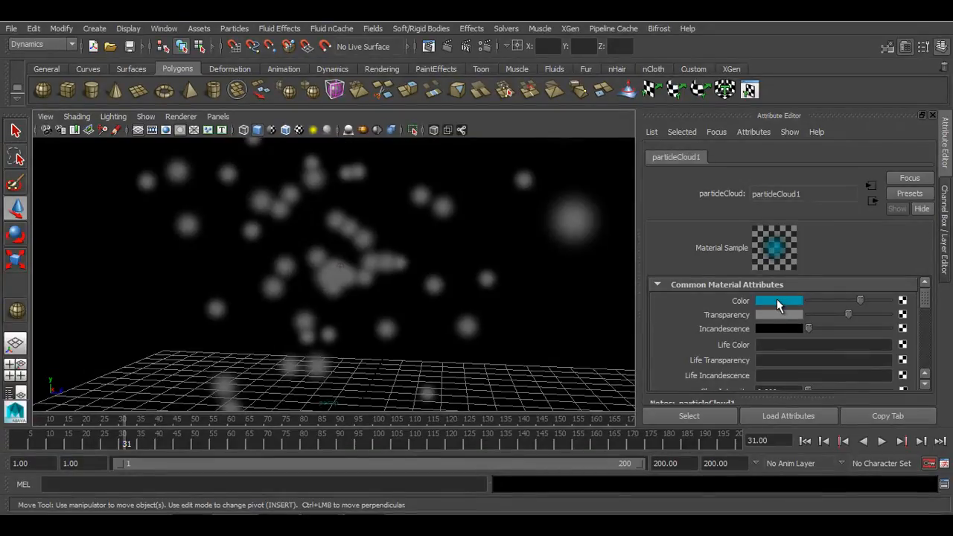
Set the particleCloud1 Color to white and render the current frame with Maya Software
left_click(778, 304)
left_click_drag(329, 335, 304, 376)
left_click_drag(297, 174, 322, 86)
left_click(363, 469)
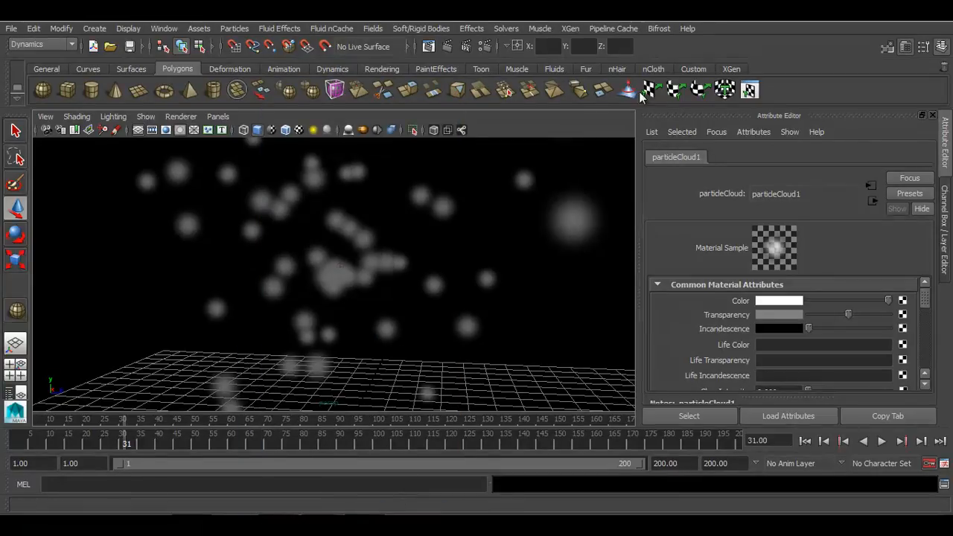
left_click(427, 46)
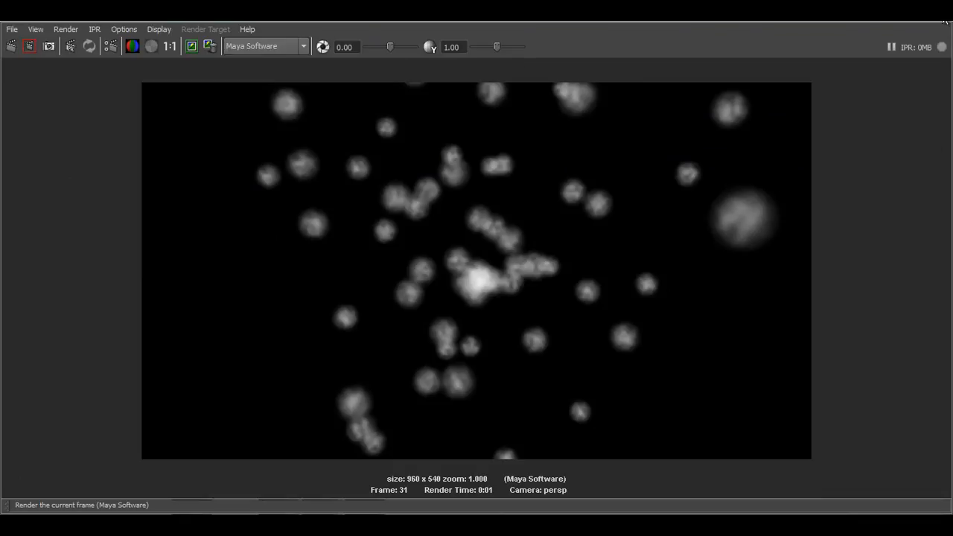
left_click(944, 23)
Switch the Particle Render Type to Tube (s/w) and render the current frame
left_click_drag(557, 174, 607, 346)
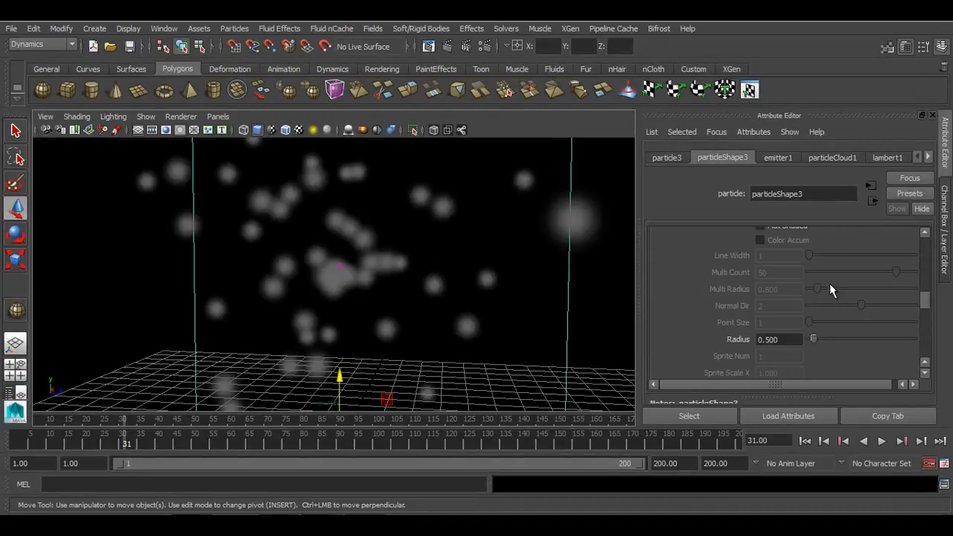
scroll(797, 289, "up", 3)
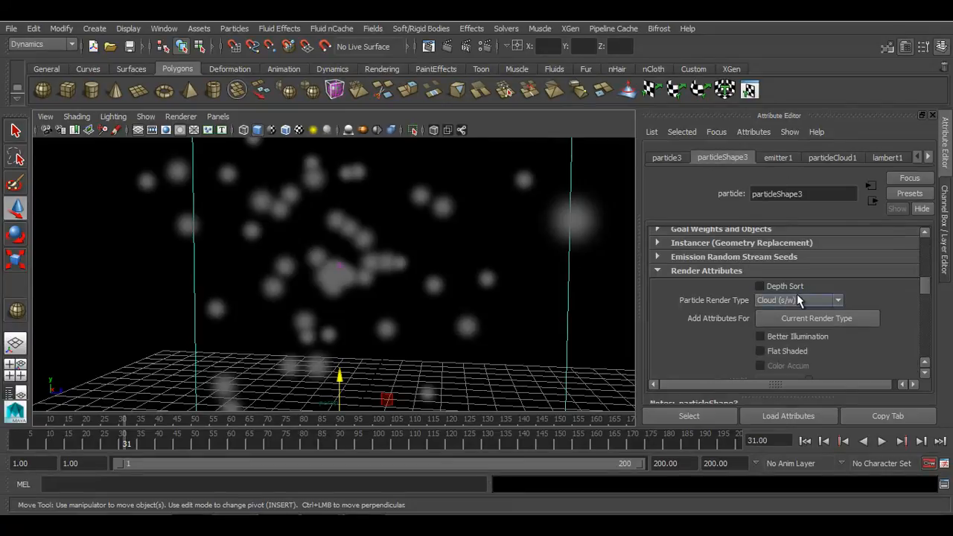
left_click(798, 300)
left_click(769, 392)
left_click_drag(588, 350, 544, 338, "alt")
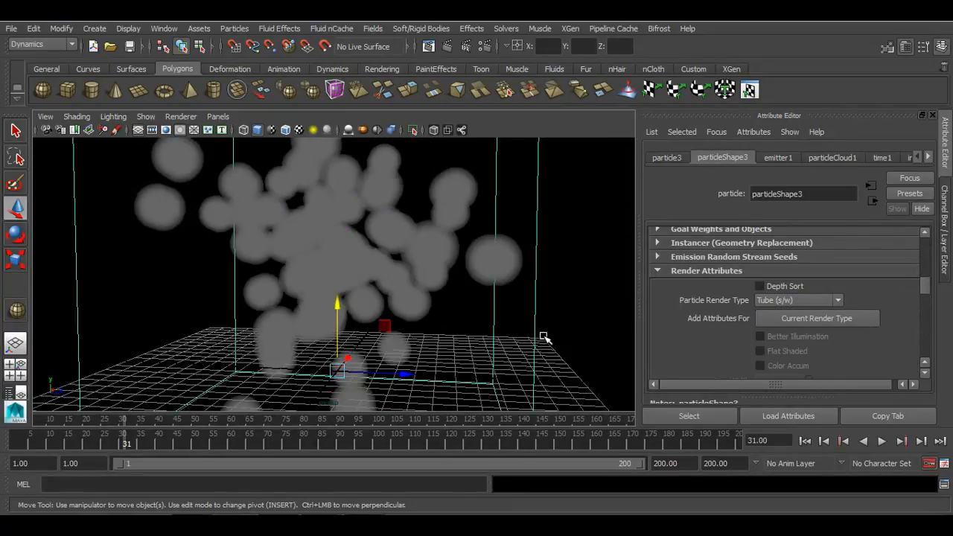
left_click(446, 45)
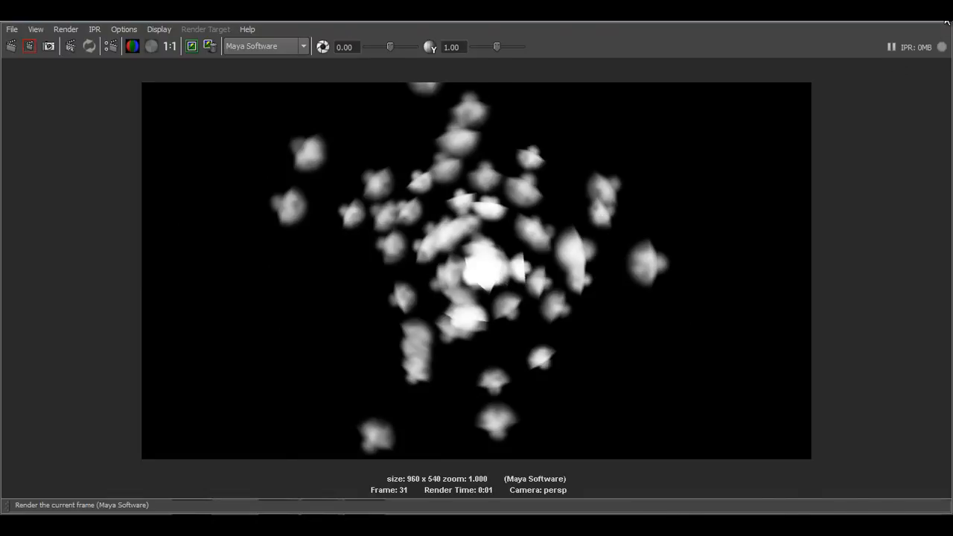
left_click(945, 18)
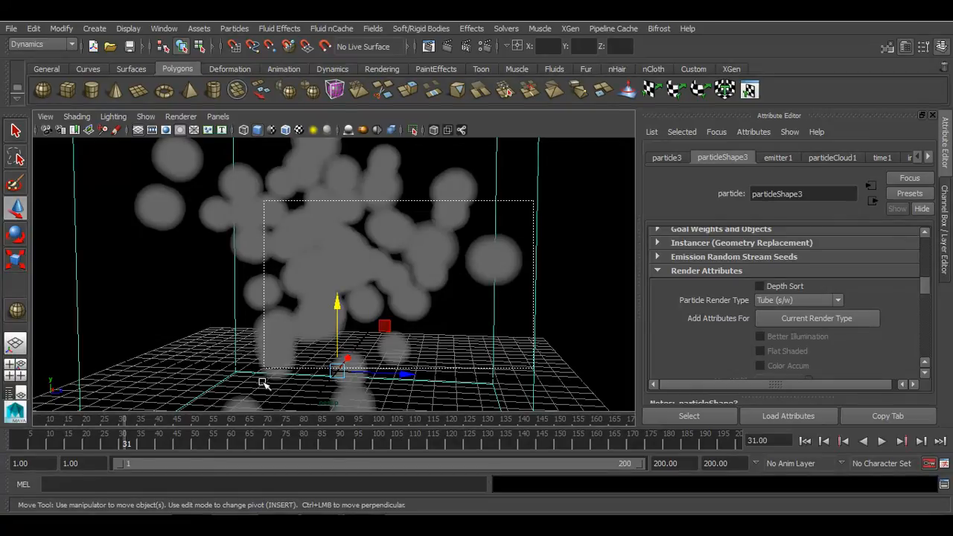
Switch the Particle Render Type to Streak and rewind to the start frame
left_click(777, 302)
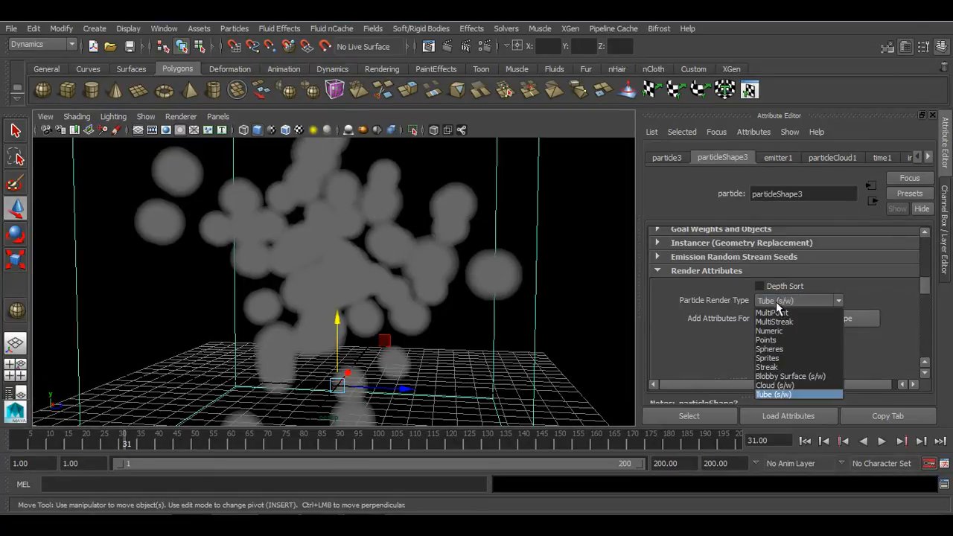
left_click(775, 367)
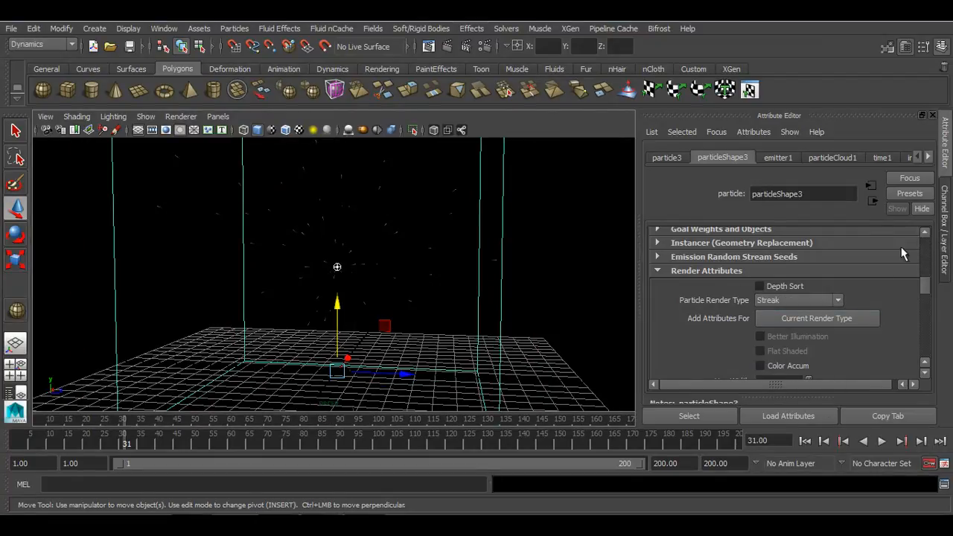
left_click(807, 441)
Play the streak simulation with the emitter selected, then reselect the particle object's attributes
left_click_drag(428, 228, 275, 346)
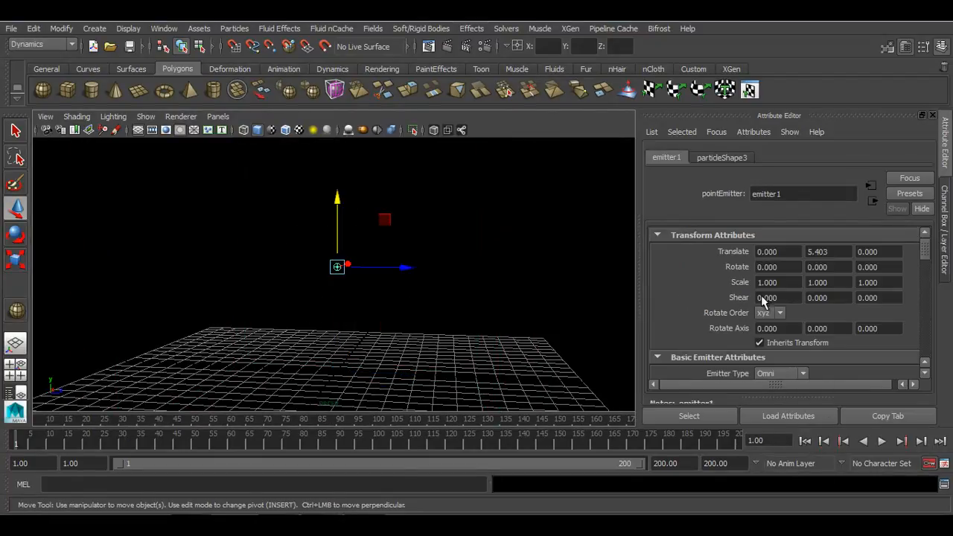
left_click(948, 231)
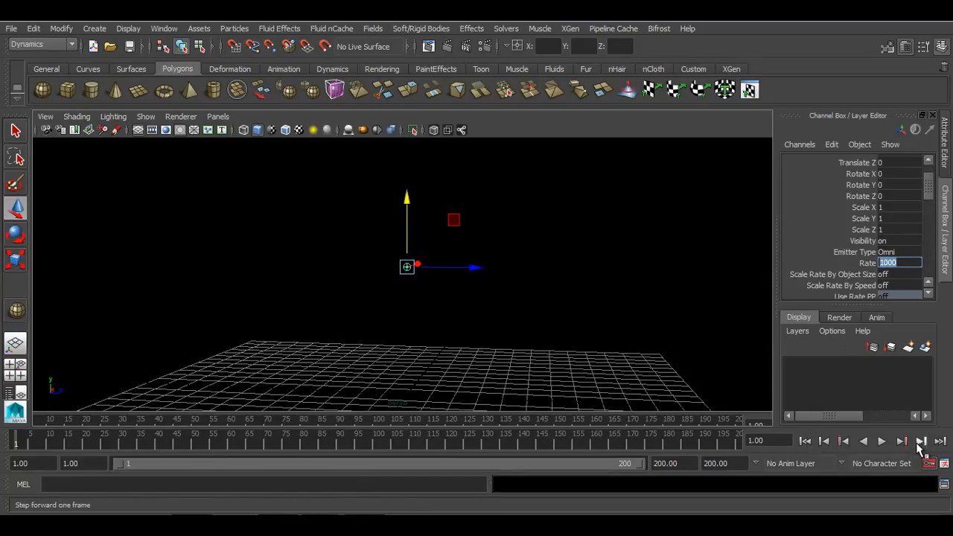
left_click(881, 441)
left_click(882, 441)
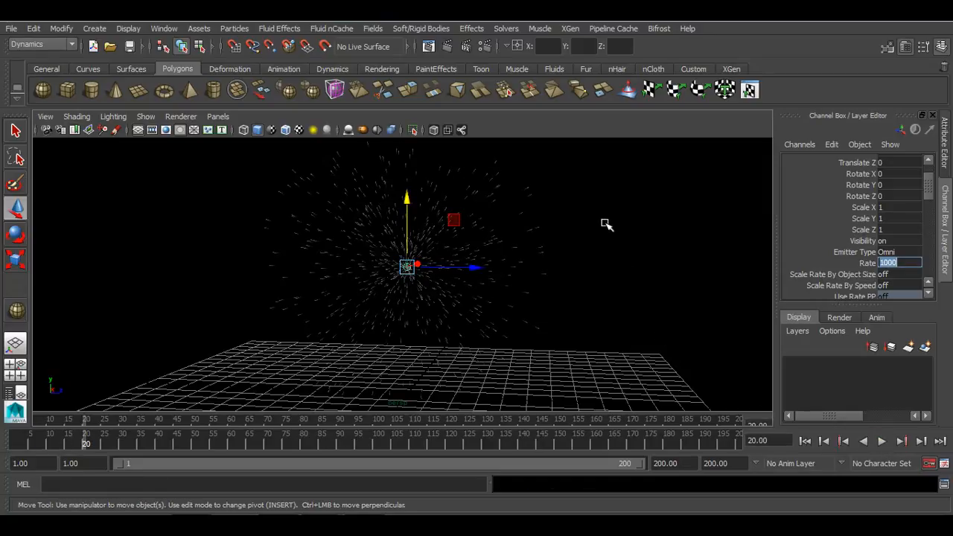
left_click(607, 225)
left_click_drag(597, 167, 505, 357)
left_click(950, 164)
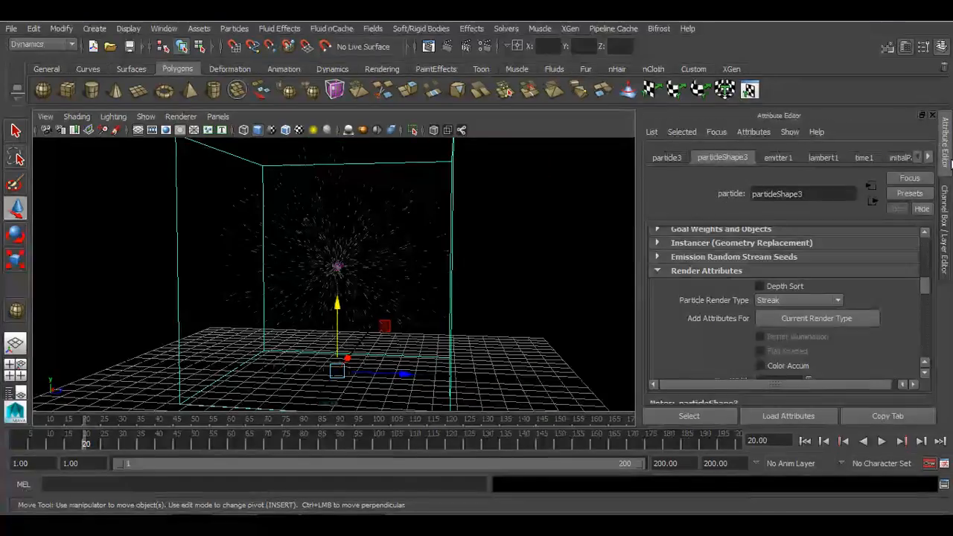
Add a per-object Color dynamic attribute to the particle shape
scroll(830, 303, "down", 5)
scroll(831, 305, "down", 6)
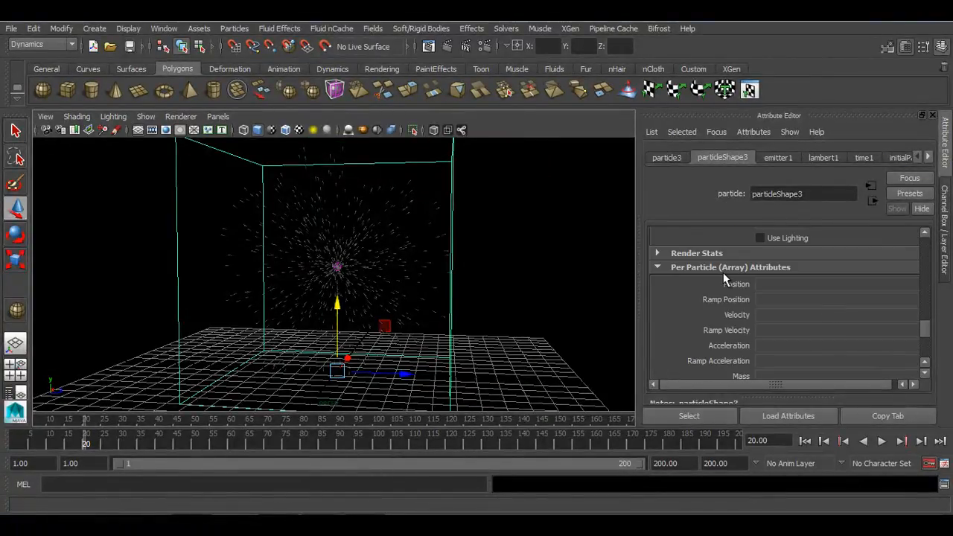
scroll(723, 275, "down", 4)
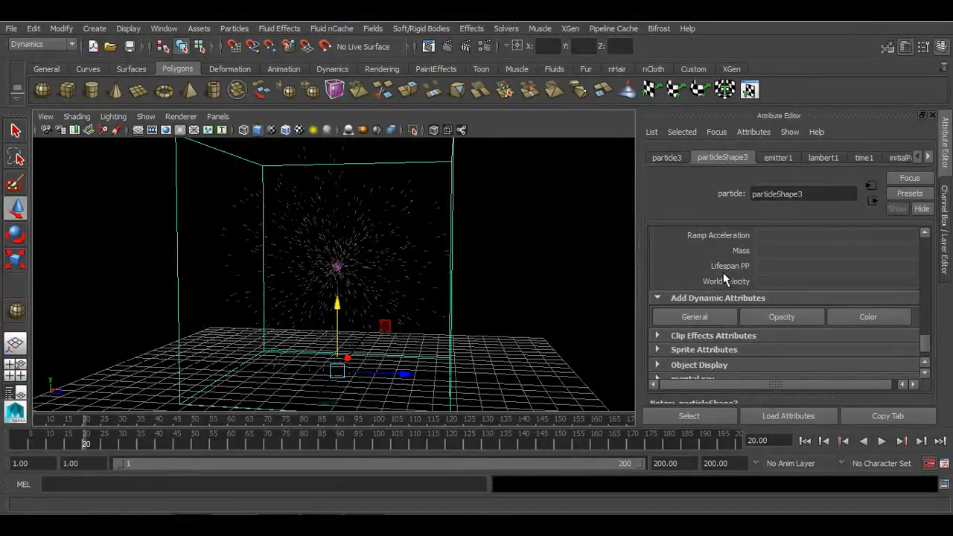
double_click(886, 317)
left_click(332, 189)
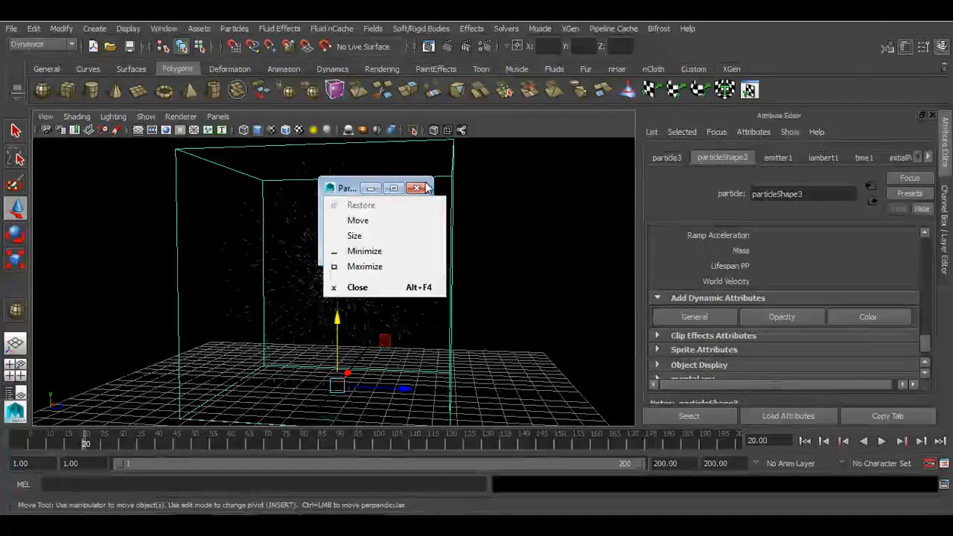
left_click(340, 183)
left_click_drag(340, 187, 508, 162)
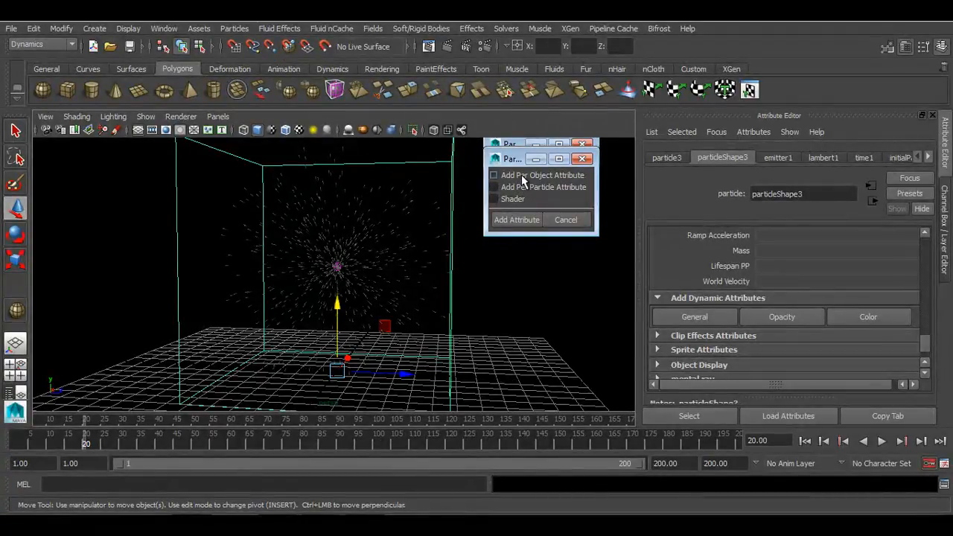
left_click(528, 222)
Set the particles' Color Red to 1 after replaying the simulation
scroll(754, 275, "up", 3)
scroll(755, 280, "down", 2)
scroll(765, 295, "up", 8)
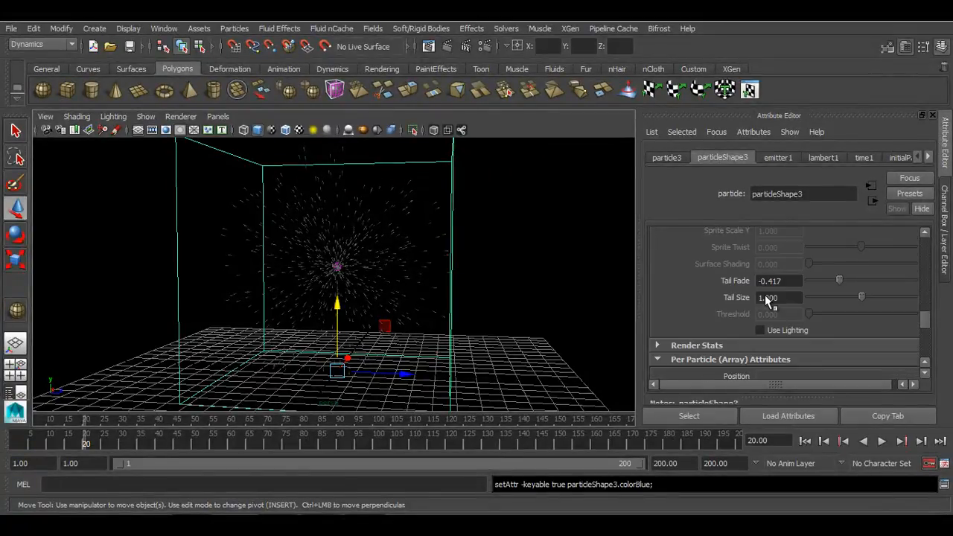
scroll(765, 295, "up", 4)
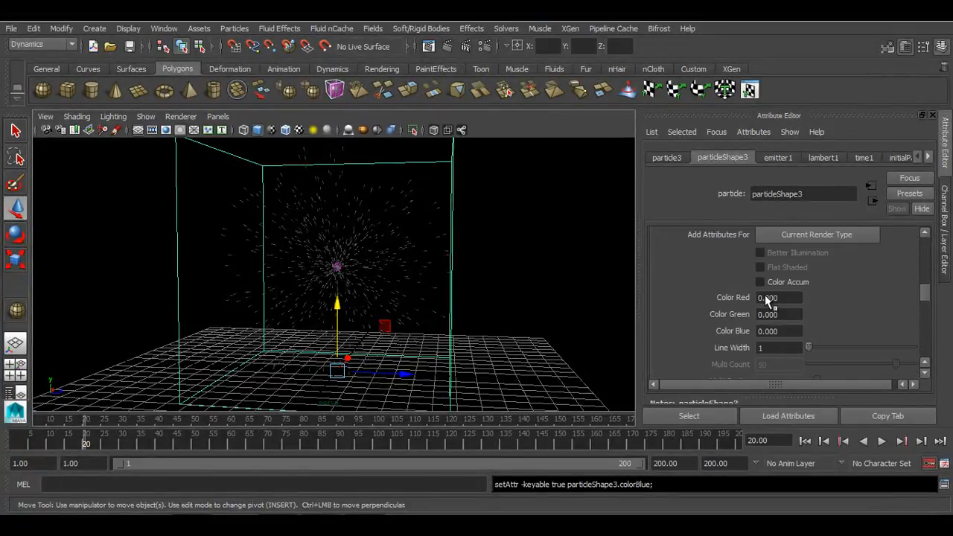
left_click(800, 297)
key("Tab")
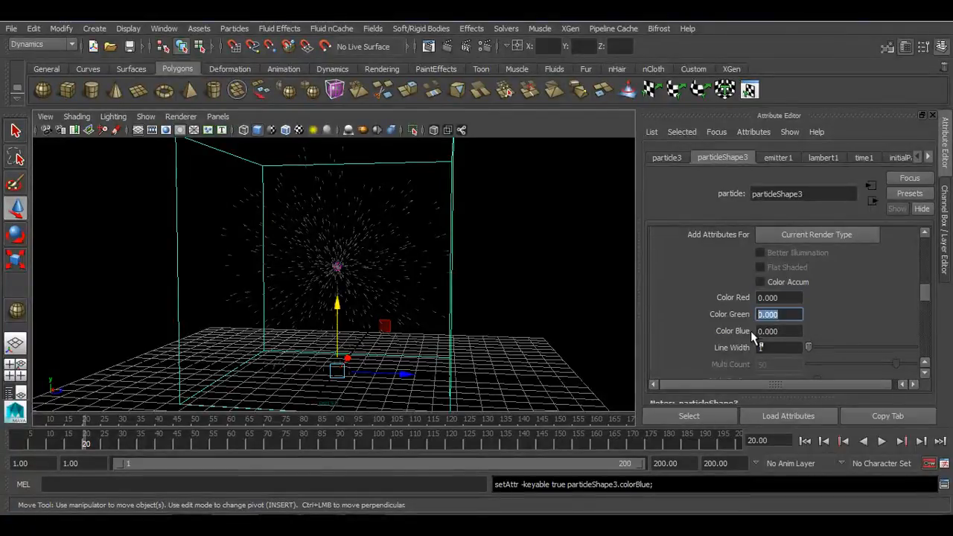
key("Tab")
left_click_drag(797, 299, 711, 300)
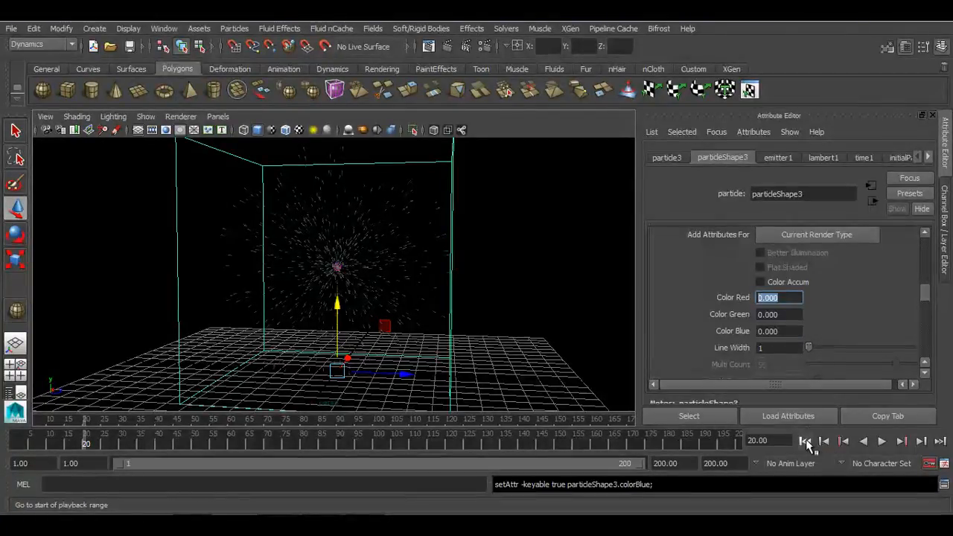
left_click(882, 441)
left_click(882, 441)
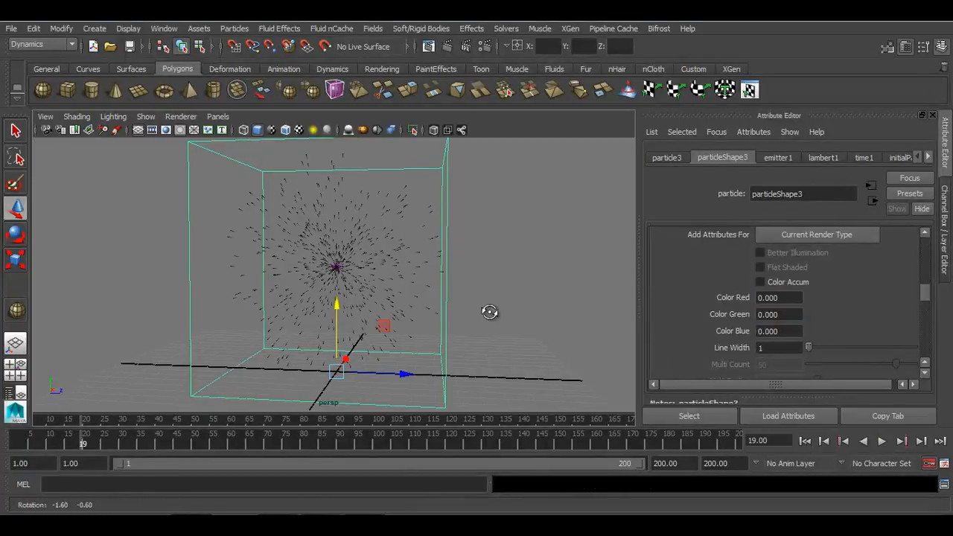
left_click(804, 441)
left_click(882, 441)
left_click(882, 441)
left_click(782, 297)
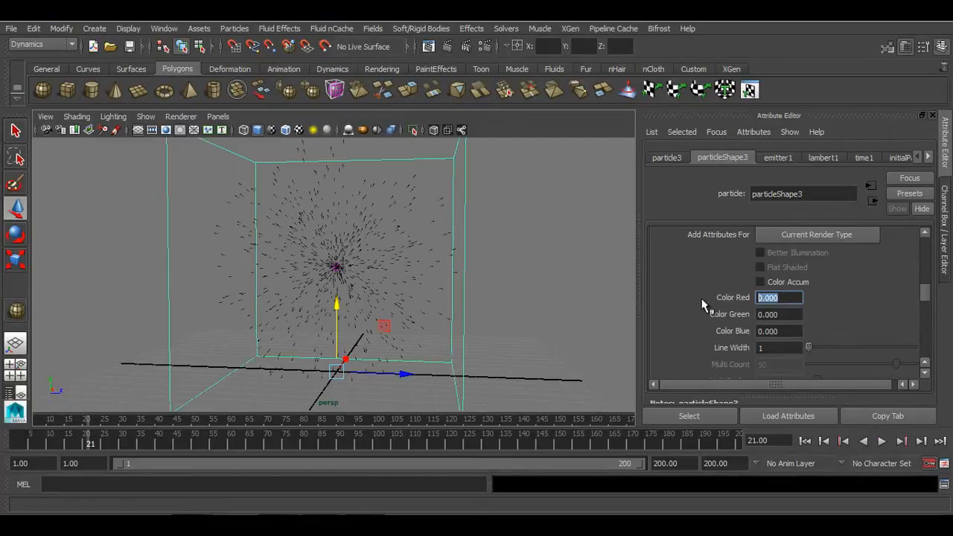
type("1")
key("Return")
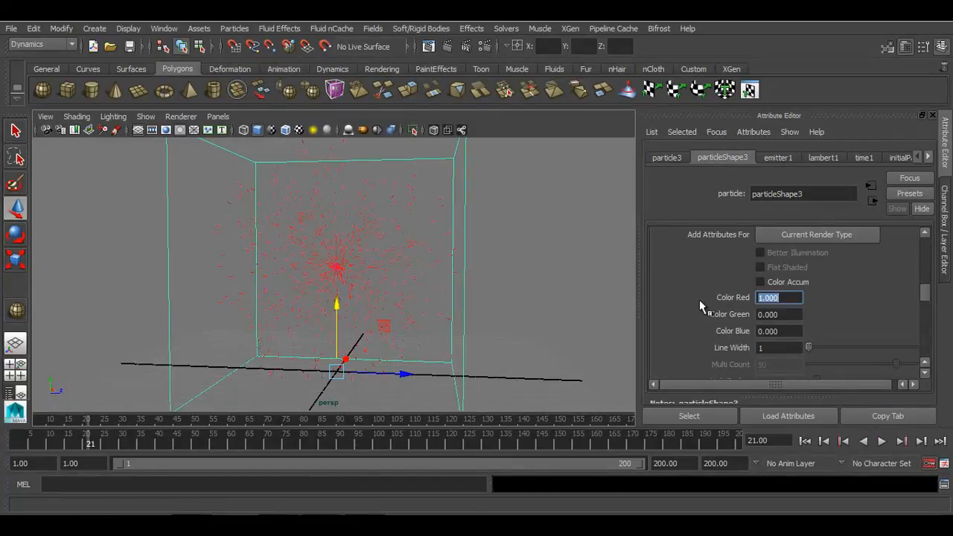
Rewind to the start frame and switch the viewport background to a gradient
left_click(804, 441)
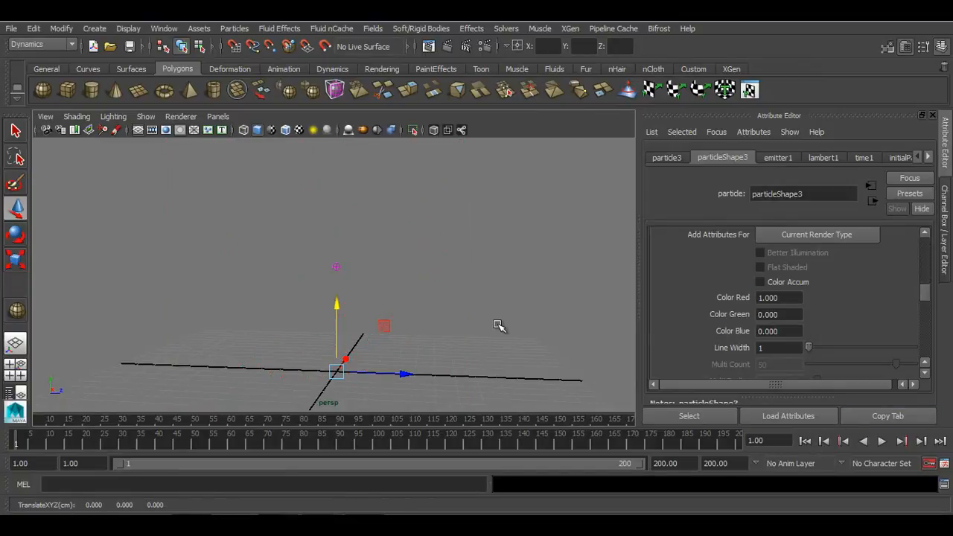
key("alt+b")
key("alt+b")
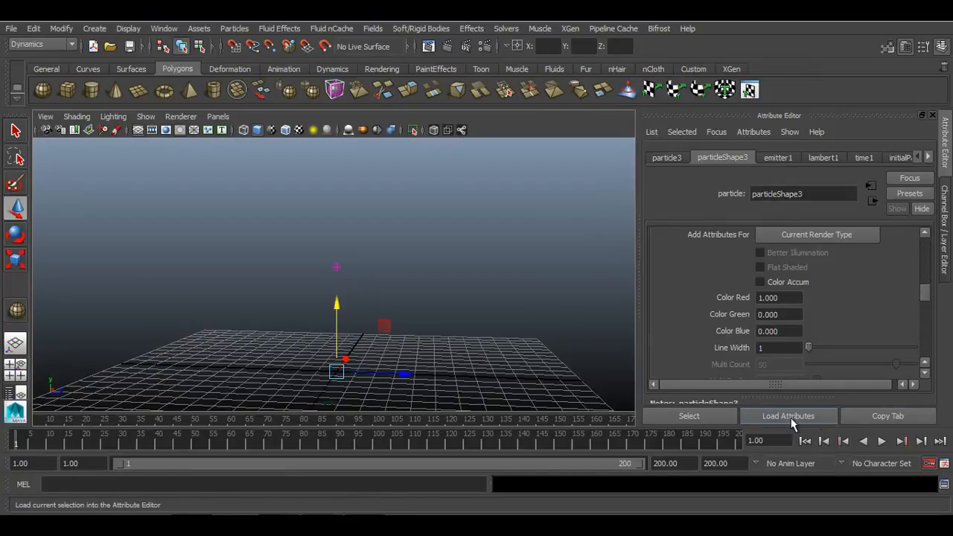
Set the particle colour to Color Red 0 and Color Green 1, replaying the simulation from the start
left_click(882, 443)
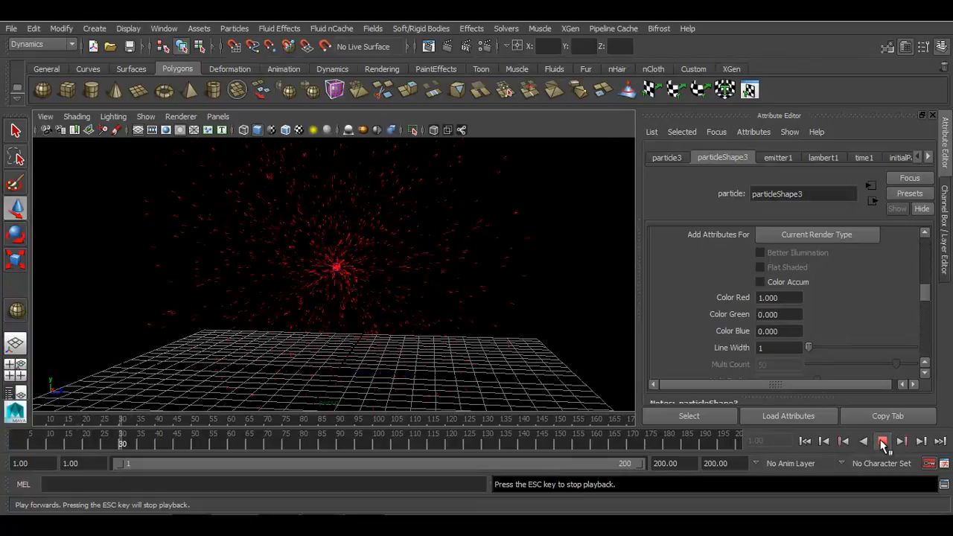
left_click(788, 297)
type("0")
key("Tab")
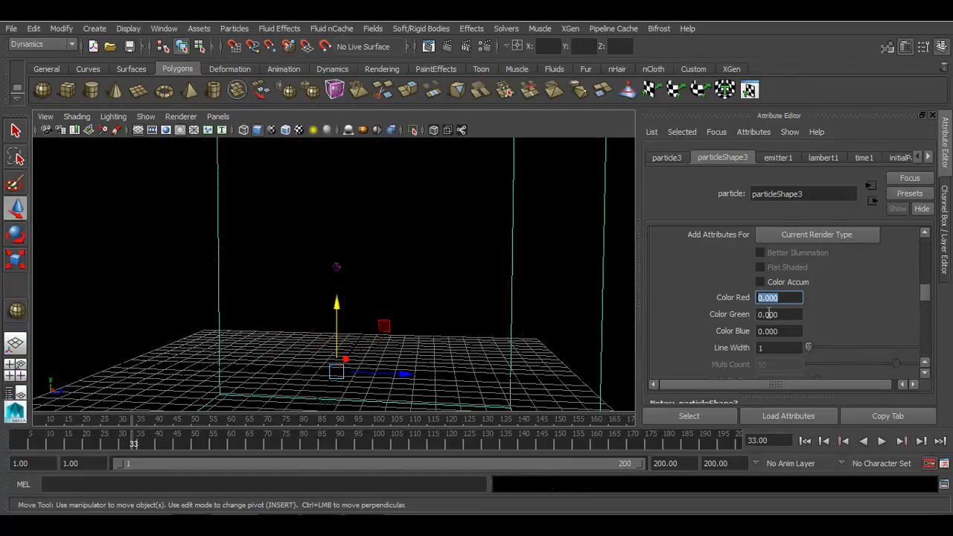
type("1")
key("Return")
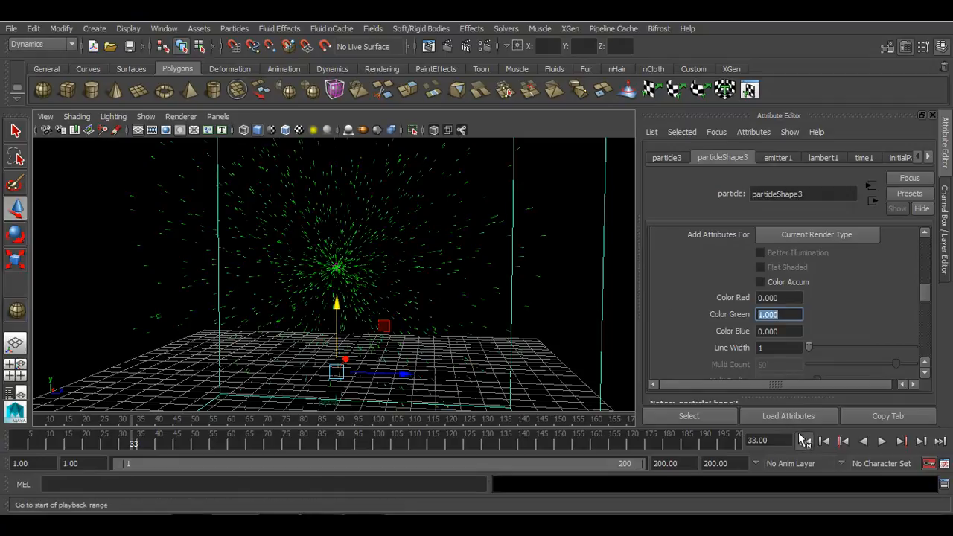
left_click(805, 441)
left_click(881, 442)
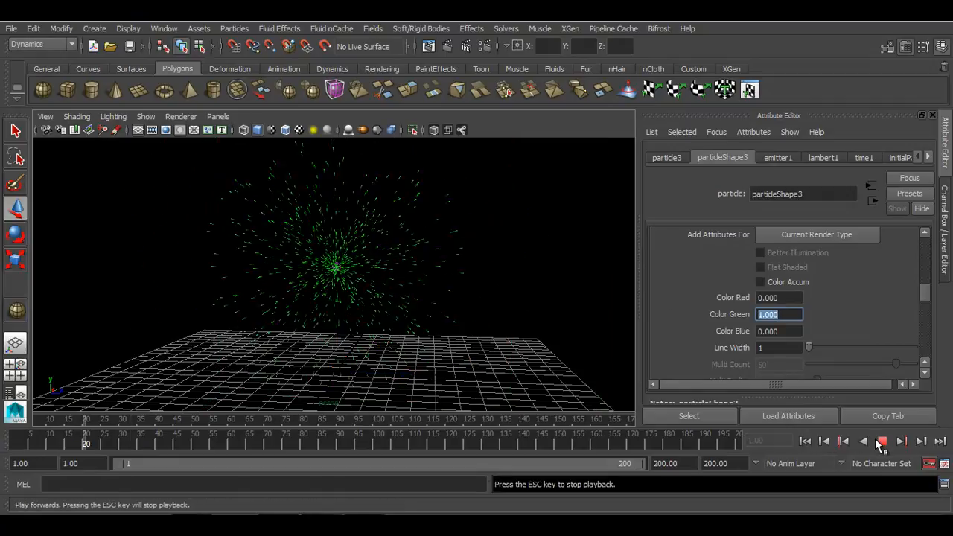
Set the particle colour to Color Red 0.5, Color Blue 0.5 and Color Green 0.1, then replay the simulation
left_click(779, 298)
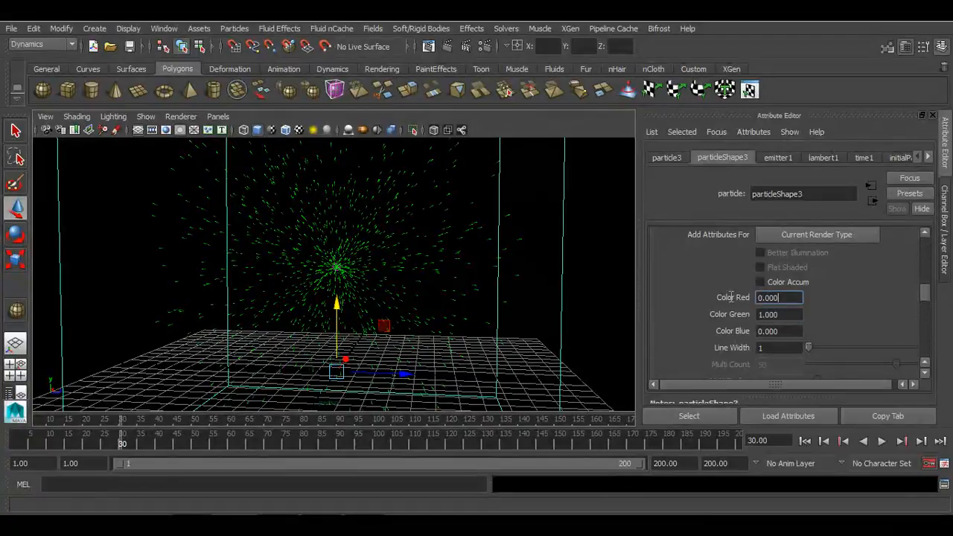
type("0.5")
key("Return")
left_click(778, 330)
type("0.5")
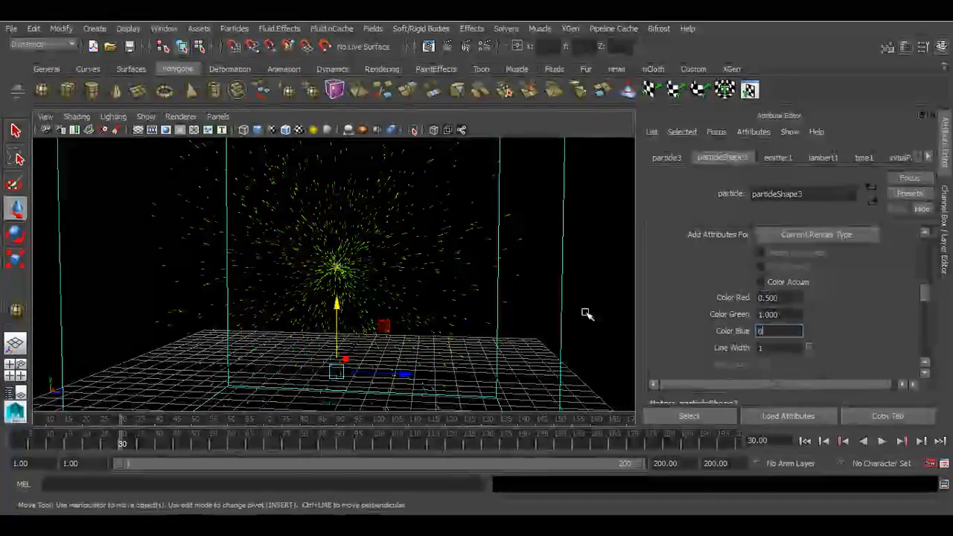
key("Return")
left_click(775, 313)
type("0.1")
key("Return")
left_click(805, 441)
left_click(882, 440)
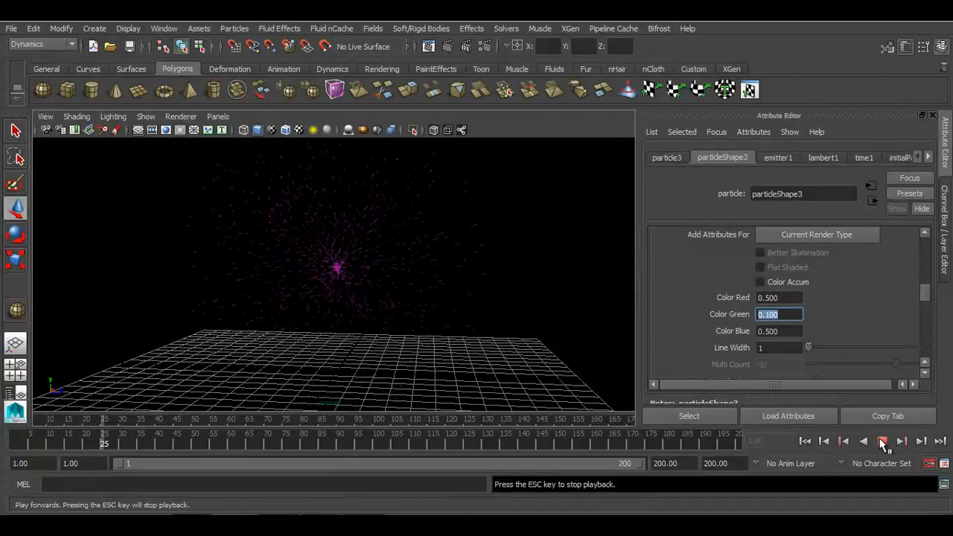
left_click(883, 443)
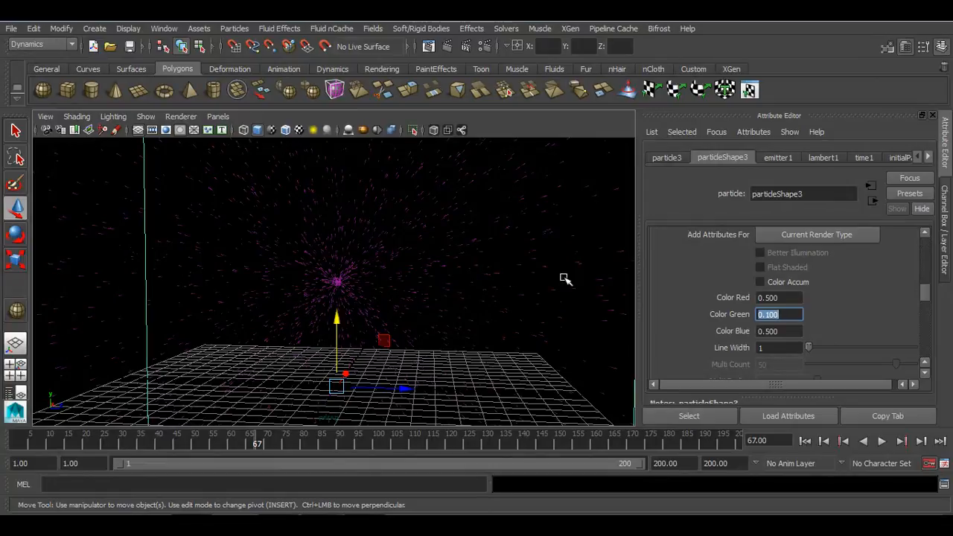
Add a per-particle Color dynamic attribute to the particle shape
scroll(742, 309, "down", 10)
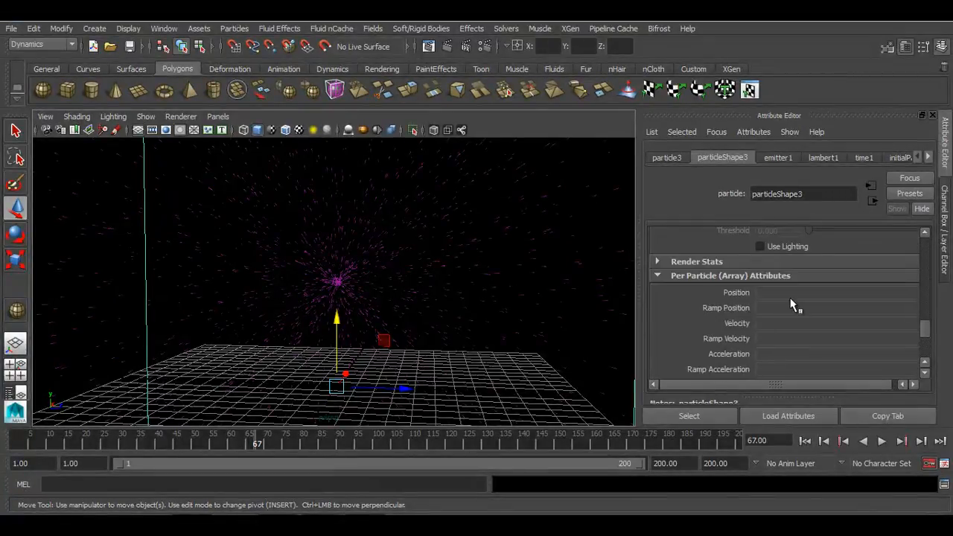
scroll(791, 305, "down", 5)
left_click(834, 288)
left_click(512, 190)
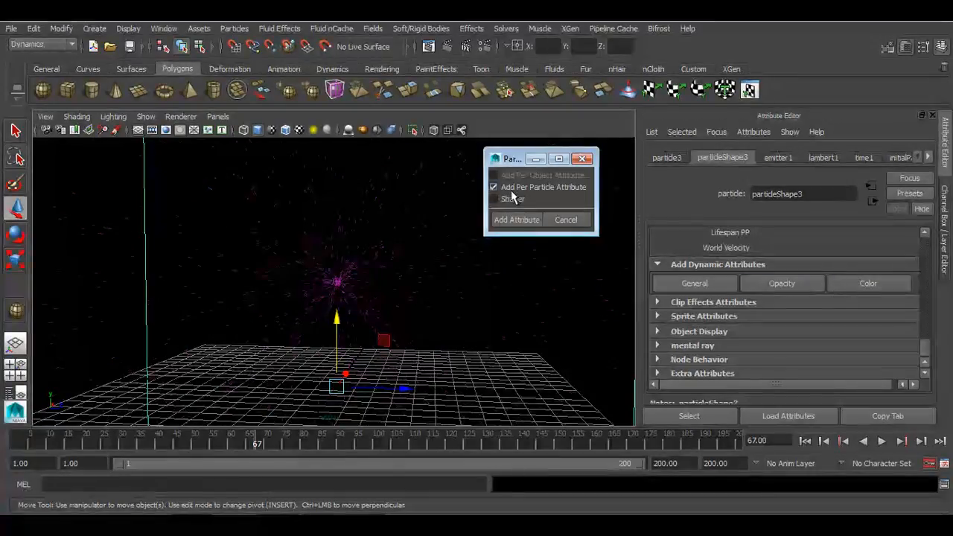
left_click(515, 219)
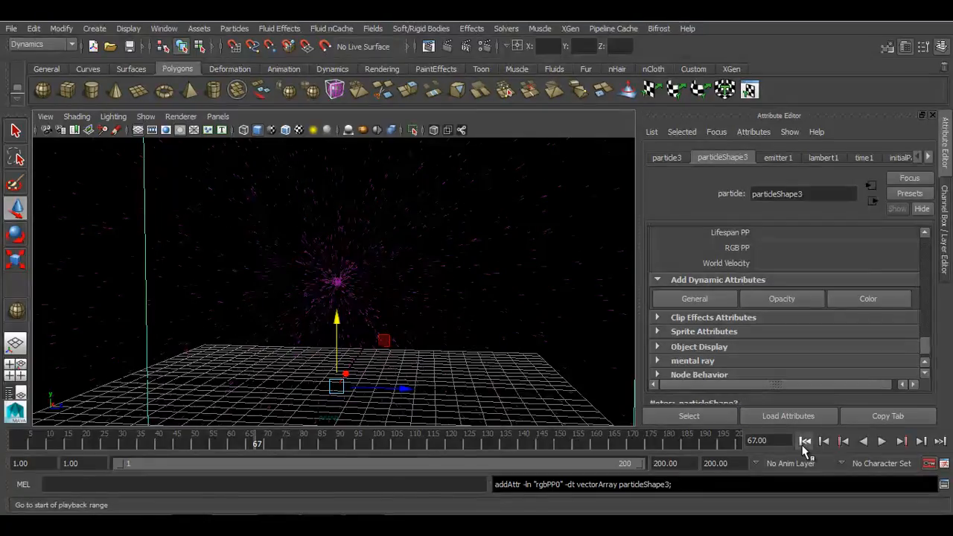
Replay the simulation and create a ramp driving the RGB PP attribute
left_click(805, 441)
left_click(884, 441)
left_click(883, 441)
key("w")
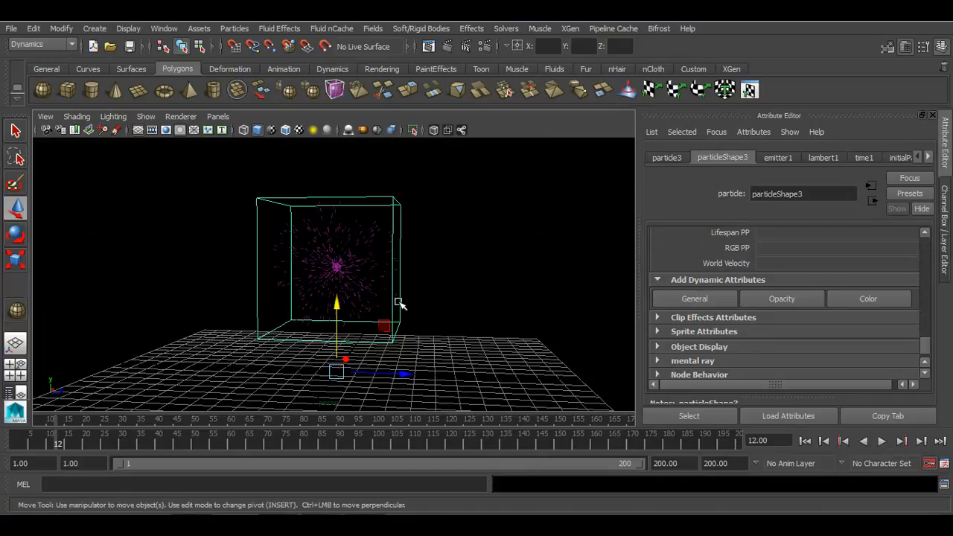
right_click(804, 253)
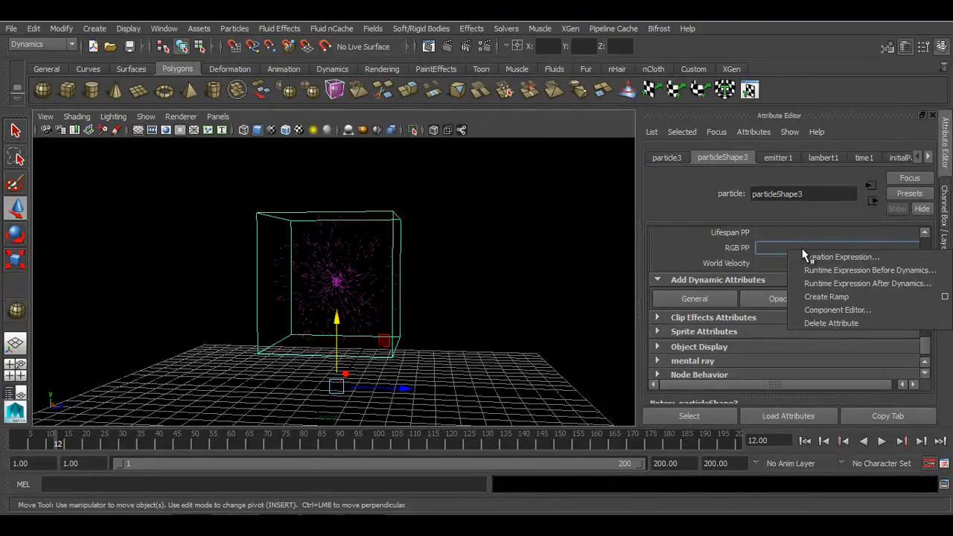
left_click(806, 297)
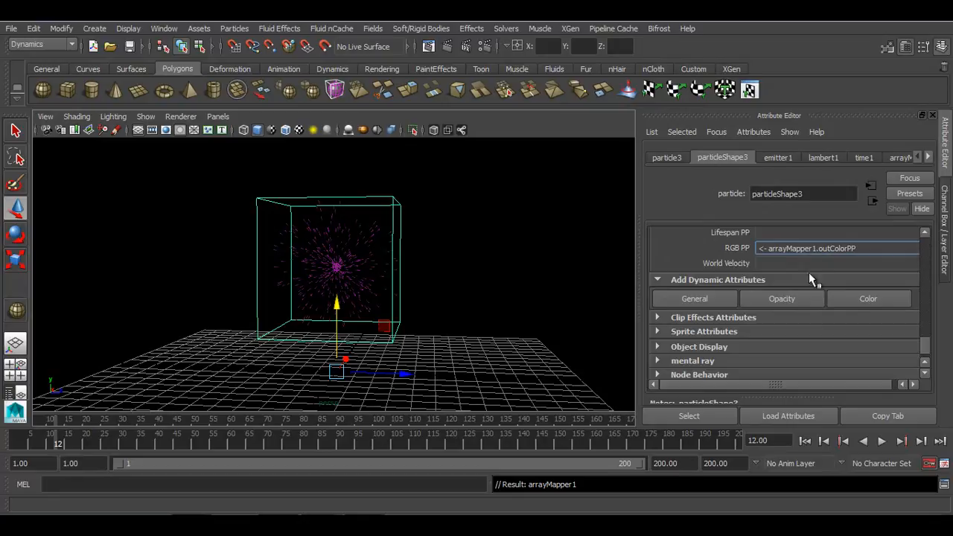
Replay the simulation, reselect the particles and open the RGB PP ramp for editing
left_click(805, 441)
left_click(882, 441)
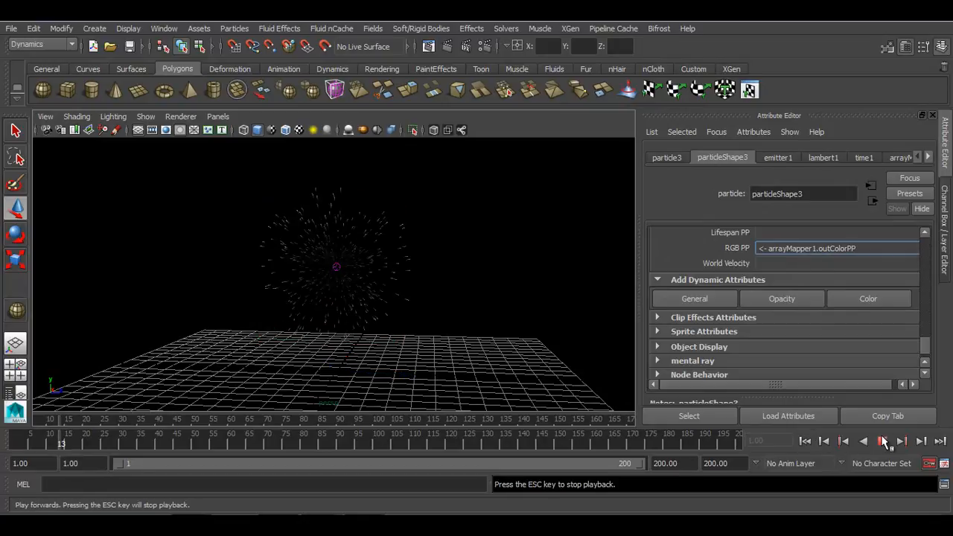
left_click(884, 441)
left_click(333, 268)
key("w")
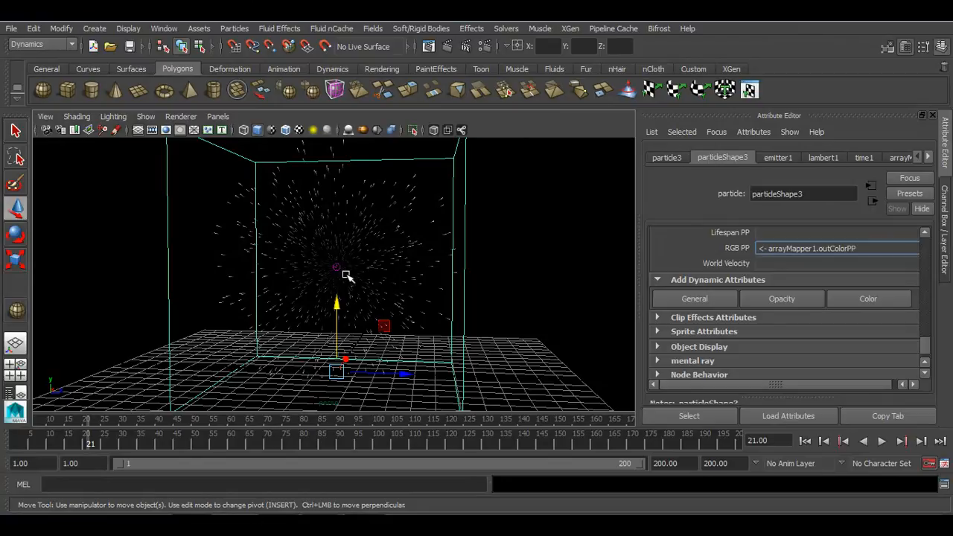
right_click(791, 252)
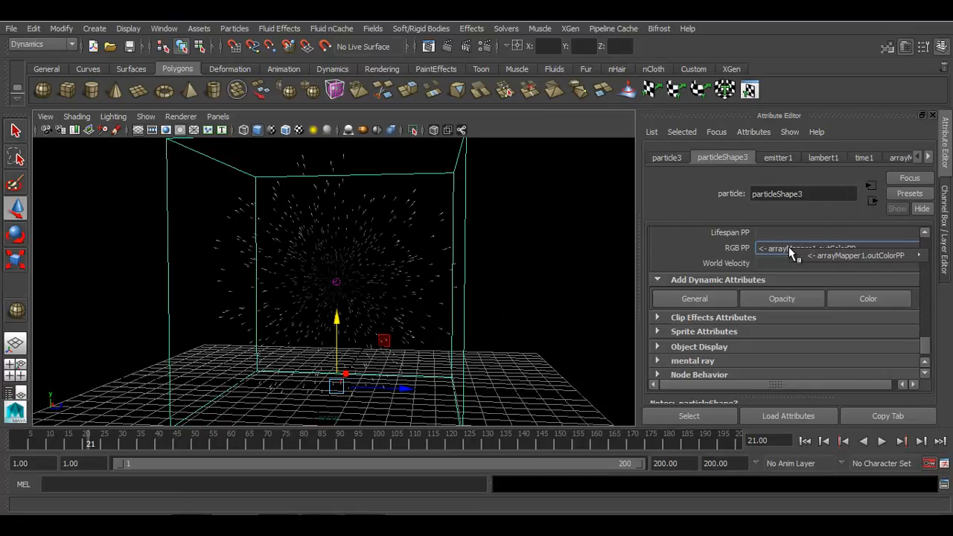
mouse_move(795, 257)
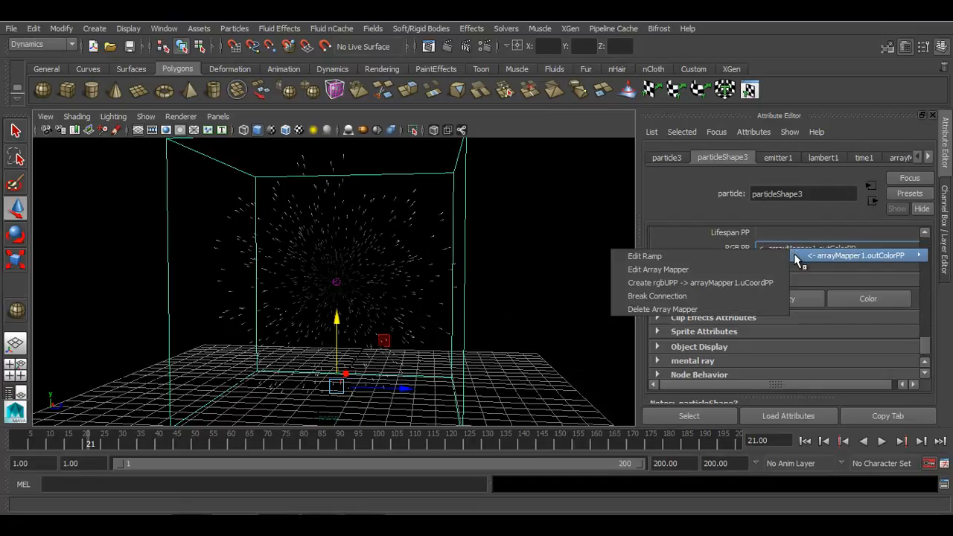
left_click(709, 255)
Set the colour ramp's end marker colour to yellow
scroll(681, 362, "down", 3)
scroll(804, 341, "up", 2)
left_click(880, 307)
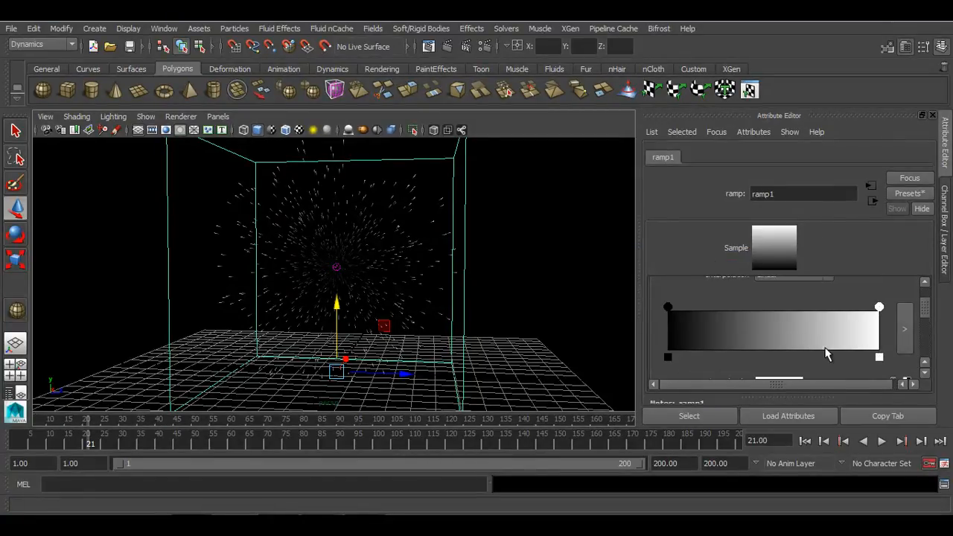
scroll(825, 354, "down", 1)
left_click(796, 340)
left_click(402, 234)
mouse_move(391, 296)
left_mouse_down()
mouse_move(419, 304)
mouse_move(408, 304)
left_mouse_up()
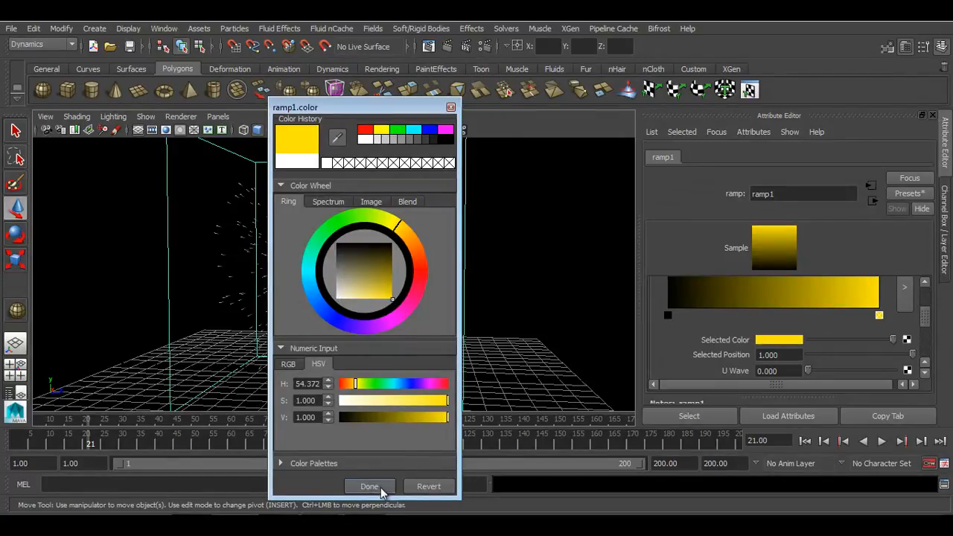
left_click(370, 487)
Set the colour ramp's start marker colour to orange
scroll(715, 372, "up", 2)
left_click(668, 349)
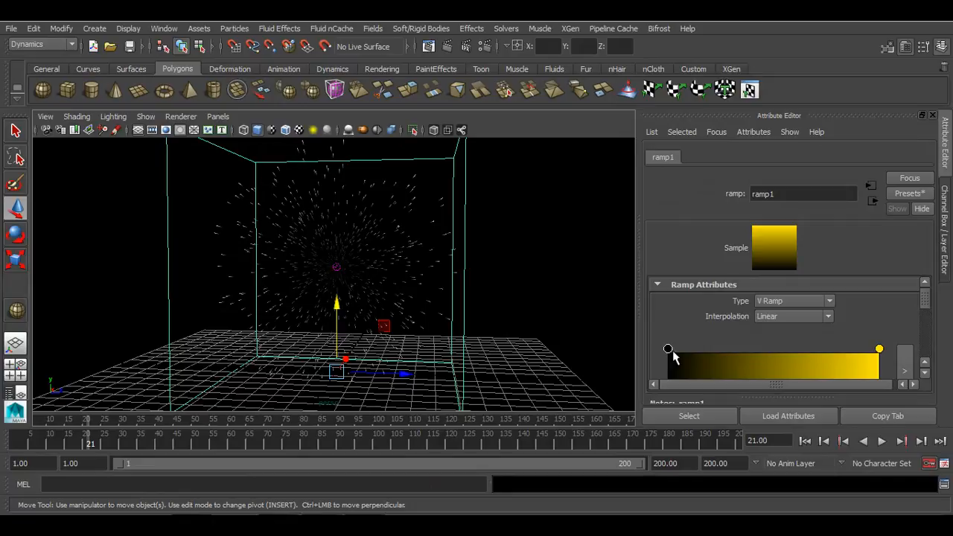
scroll(674, 357, "down", 2)
left_click(794, 344)
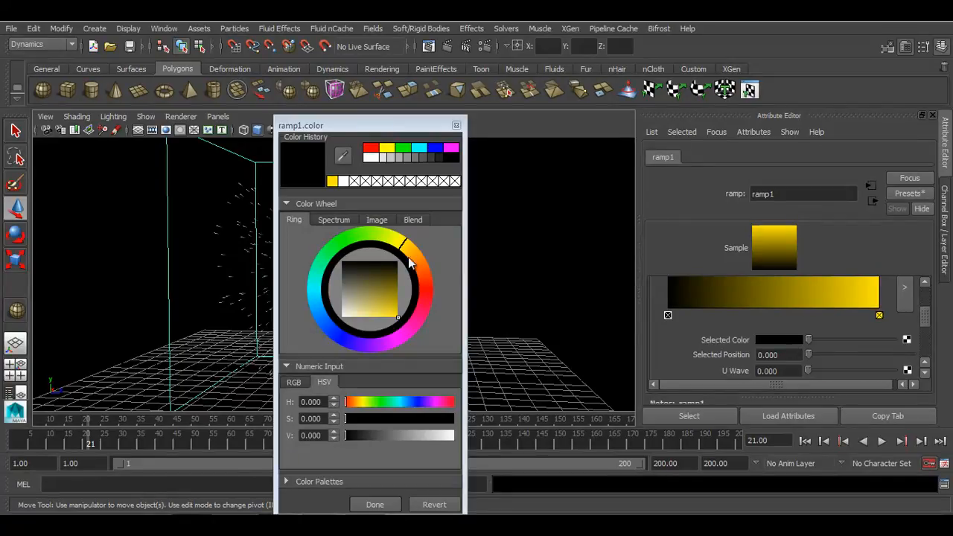
left_click_drag(408, 262, 426, 274)
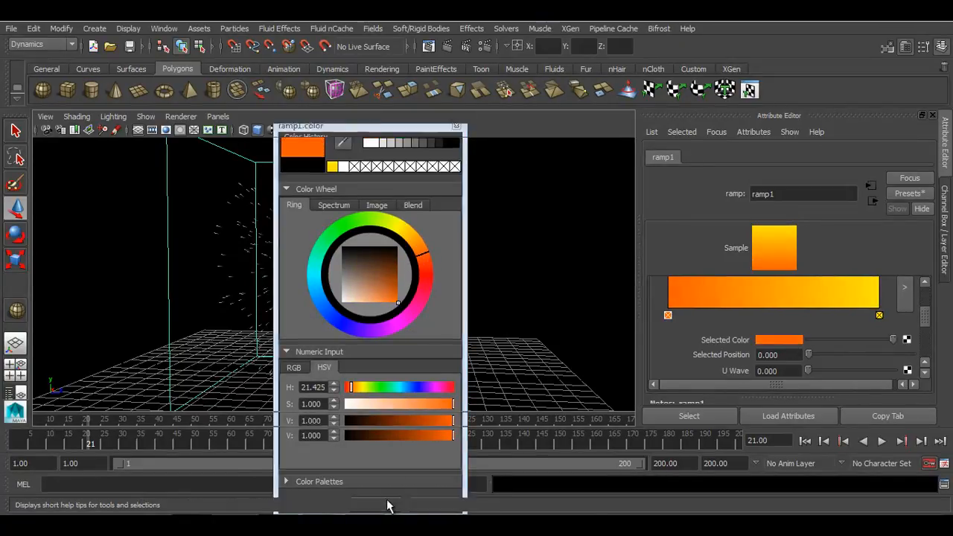
left_click(386, 504)
Replay the simulation and add an orange marker in the middle of the colour ramp
left_click(806, 441)
left_click(882, 442)
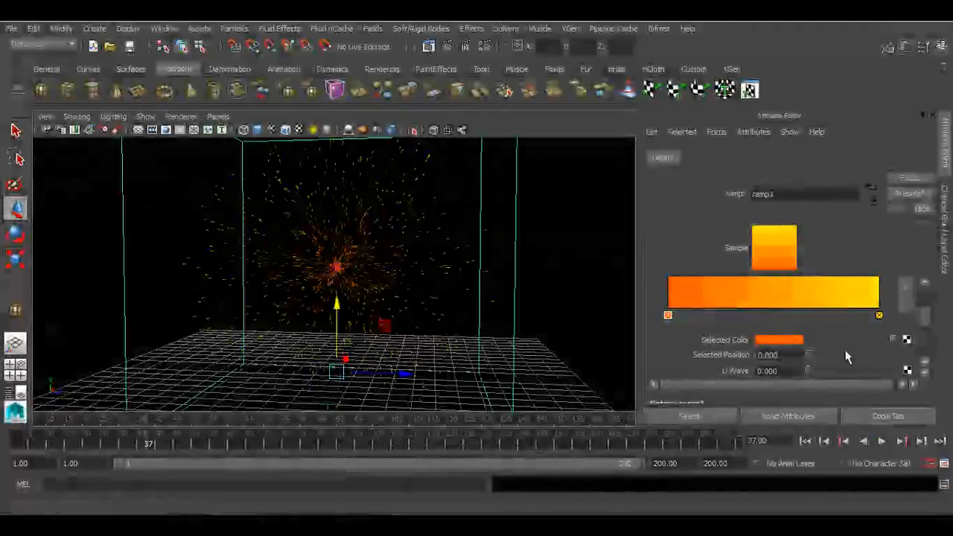
scroll(809, 318, "up", 3)
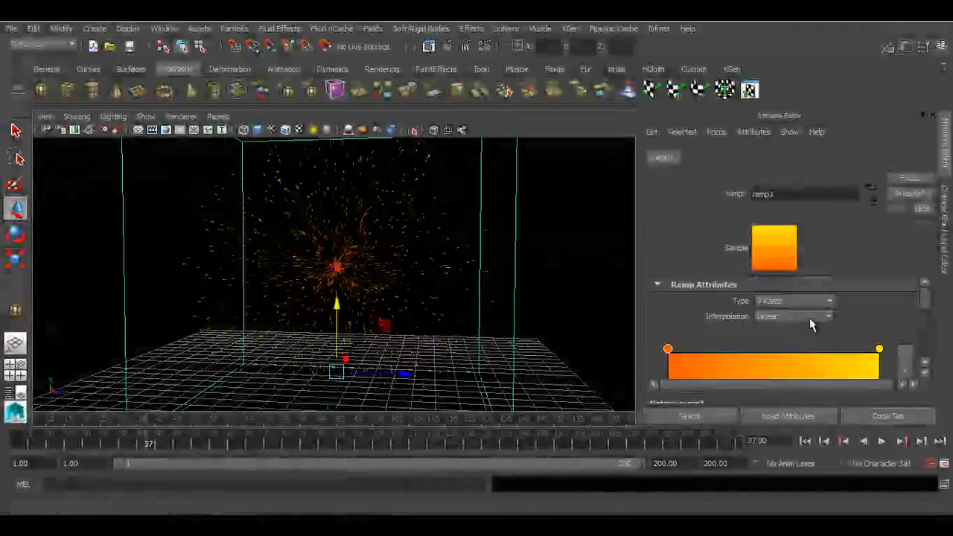
left_click_drag(669, 349, 792, 362)
left_click_drag(673, 367, 635, 370)
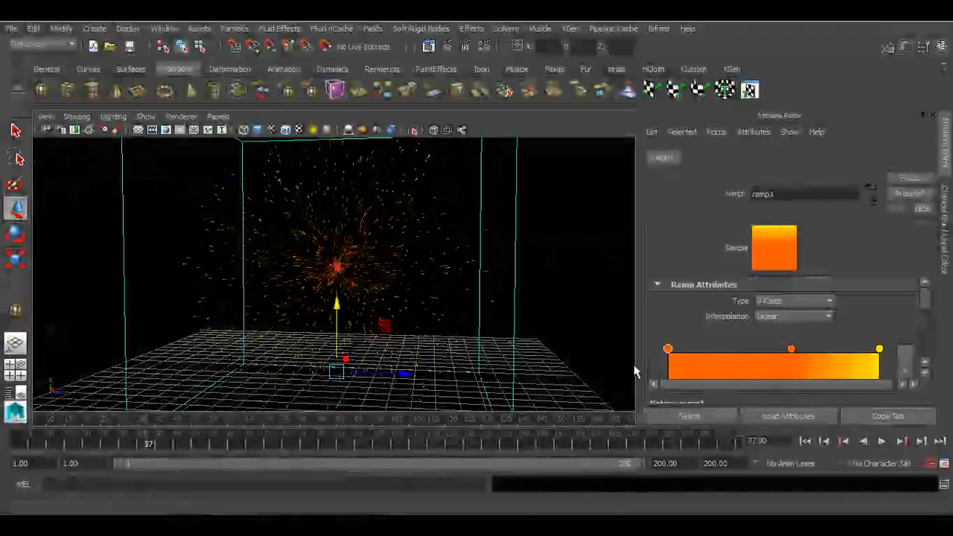
Set the colour ramp's start marker colour to pink
scroll(708, 366, "down", 3)
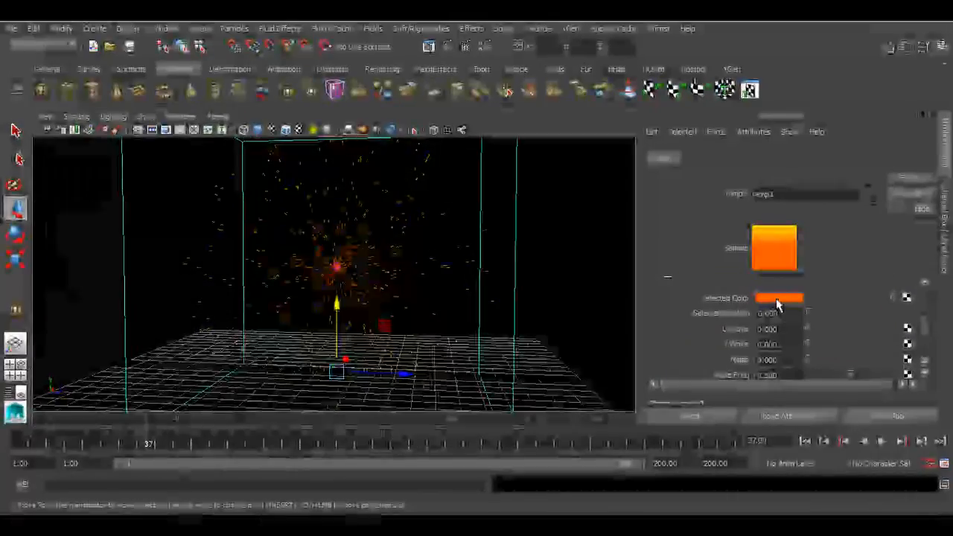
left_click(779, 302)
left_click_drag(425, 293, 421, 352)
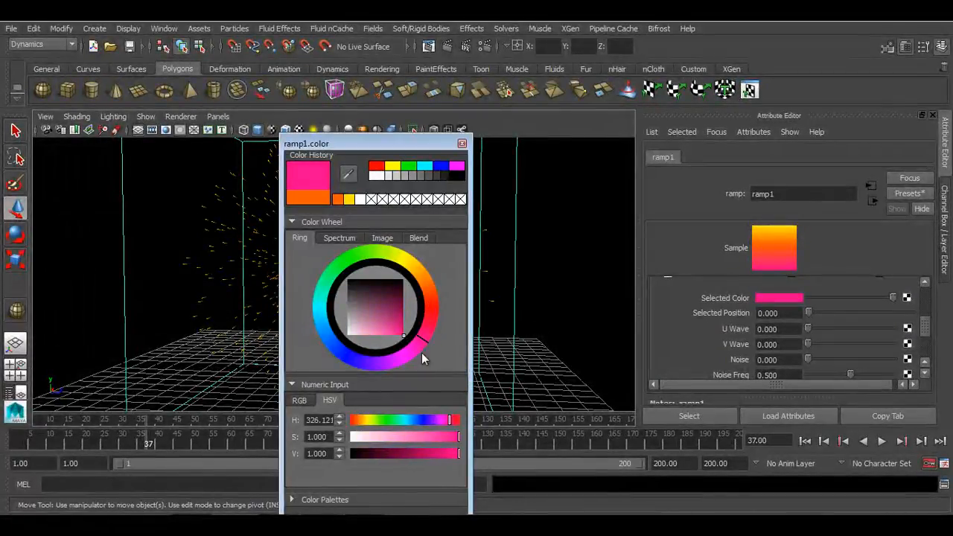
left_click_drag(407, 147, 436, 87)
left_click(408, 463)
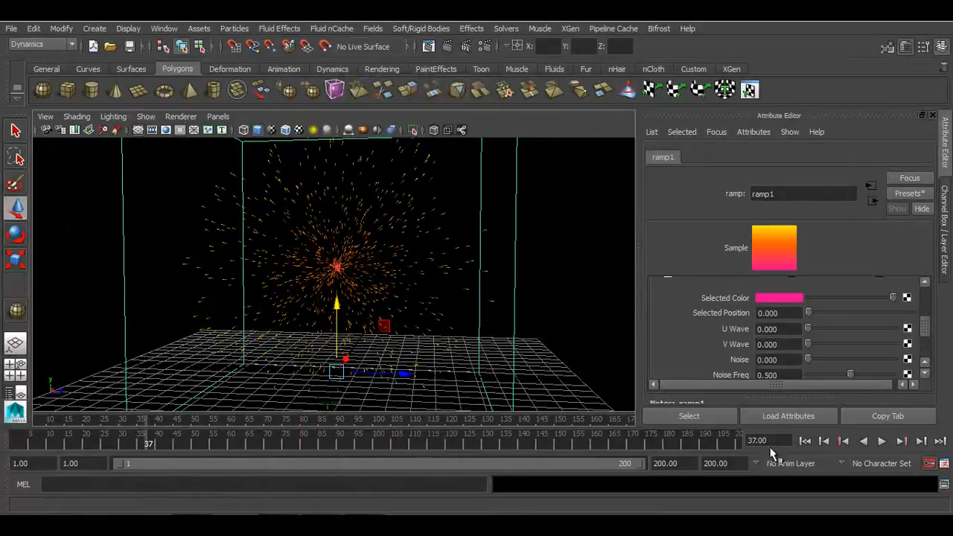
Replay the simulation from the start to review the ramp colours
left_click(805, 441)
left_click(882, 441)
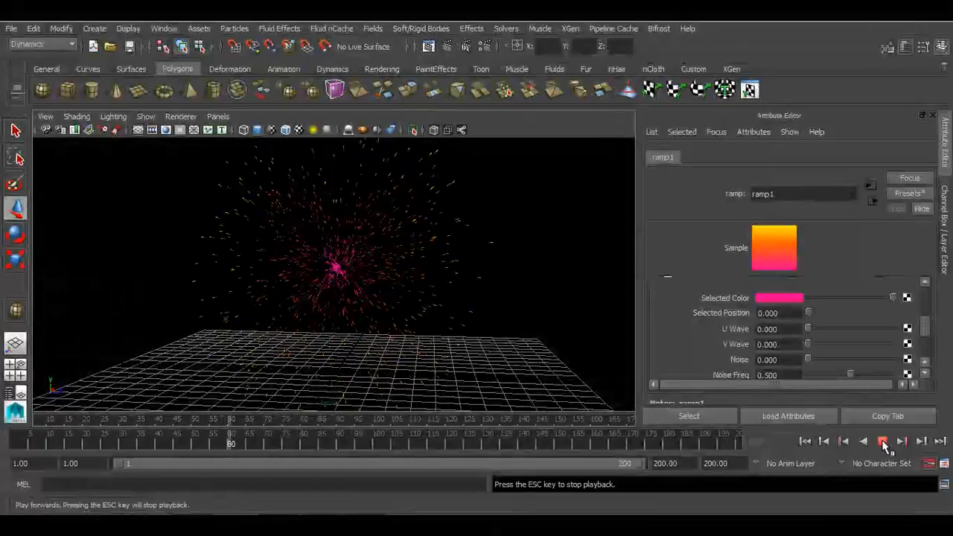
left_click(883, 442)
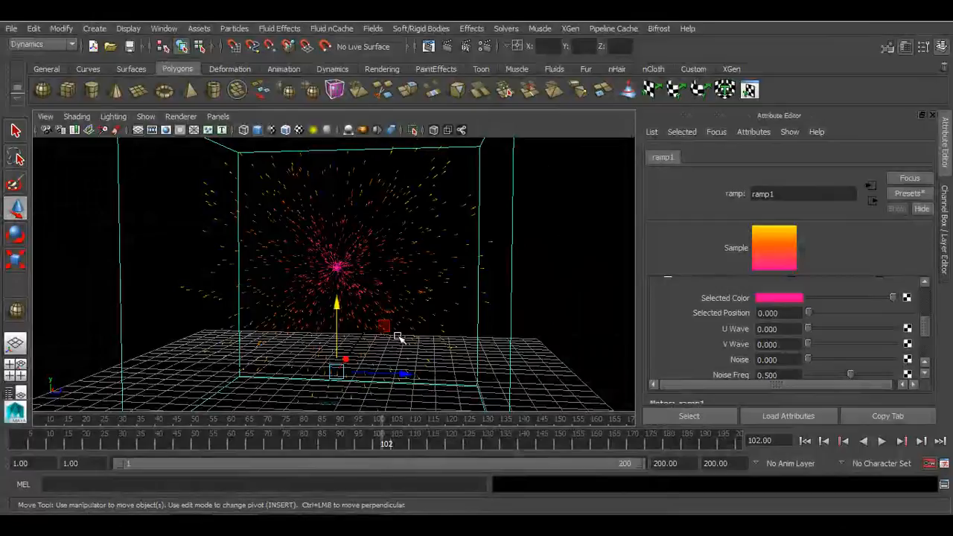
scroll(558, 323, "down", 3)
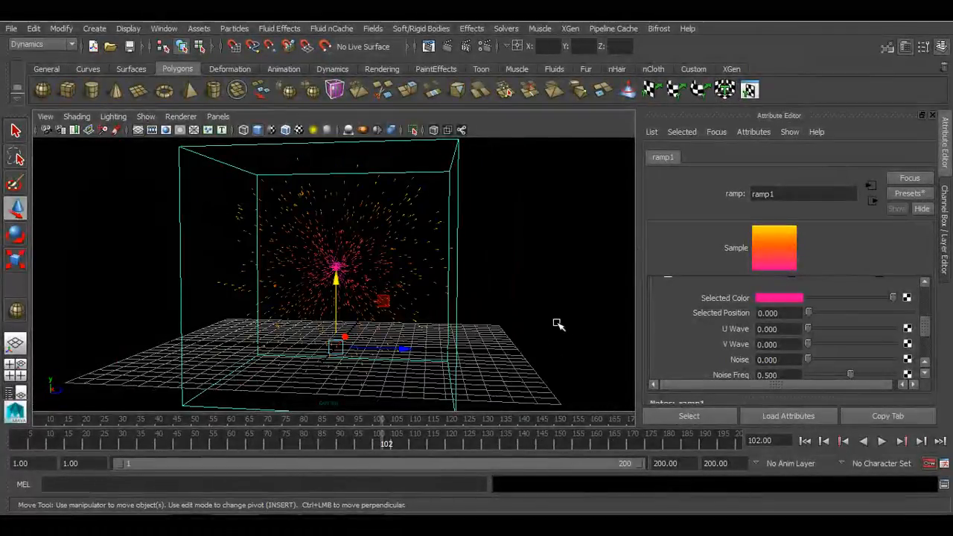